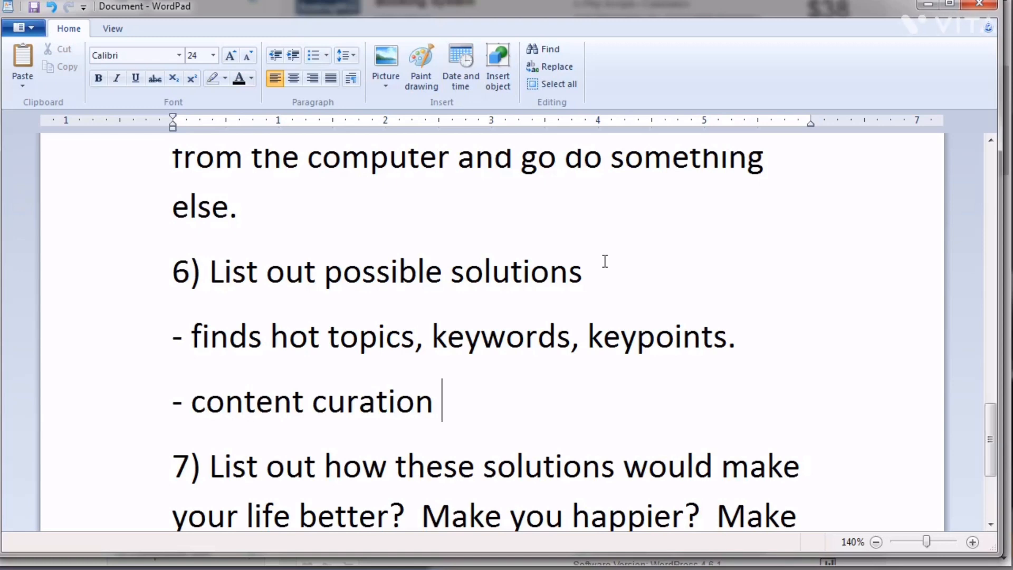
Add the bullet "- create content from scratch" below the content curation bullet under item 6.
{"action": "key", "text": "Return"}
{"action": "type", "text": "- create"}
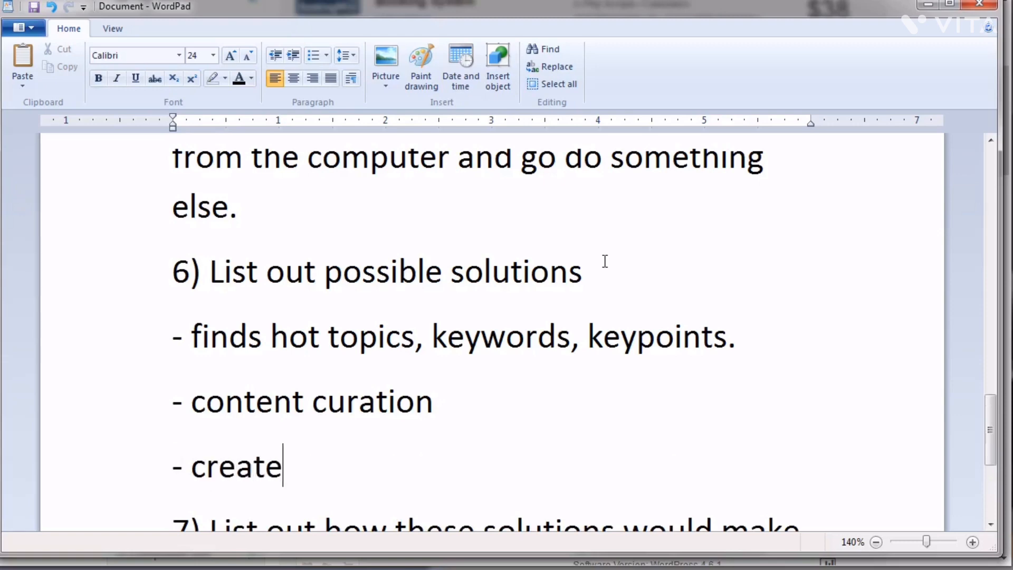
{"action": "type", "text": " content from sc"}
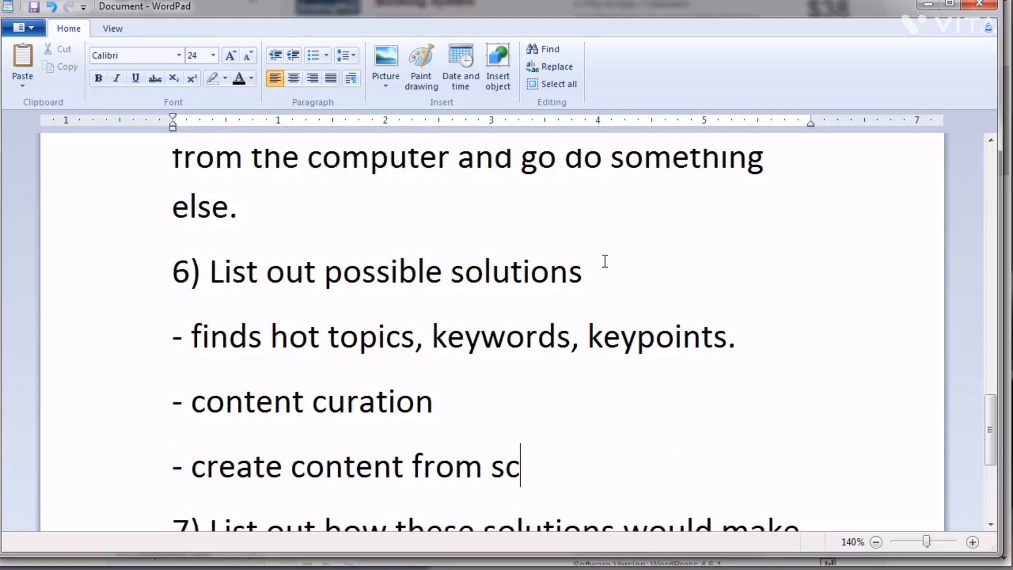
{"action": "type", "text": "ratch"}
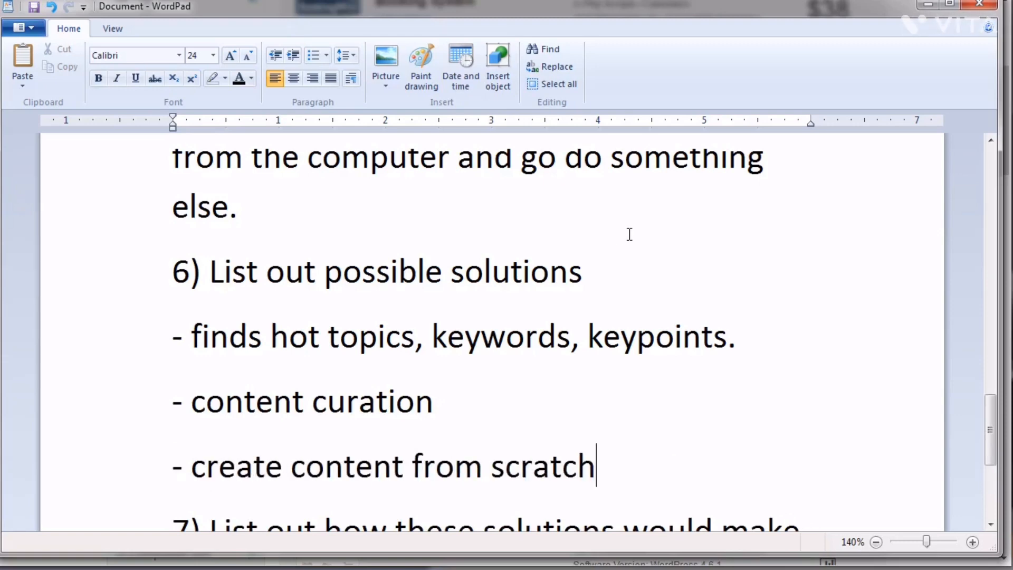
Review the solution bullets under item 6 one by one, highlighting each line.
{"action": "scroll", "coordinate": [597, 273], "scroll_direction": "down", "scroll_amount": 3}
{"action": "scroll", "coordinate": [595, 272], "scroll_direction": "up", "scroll_amount": 3}
{"action": "left_click", "coordinate": [136, 347]}
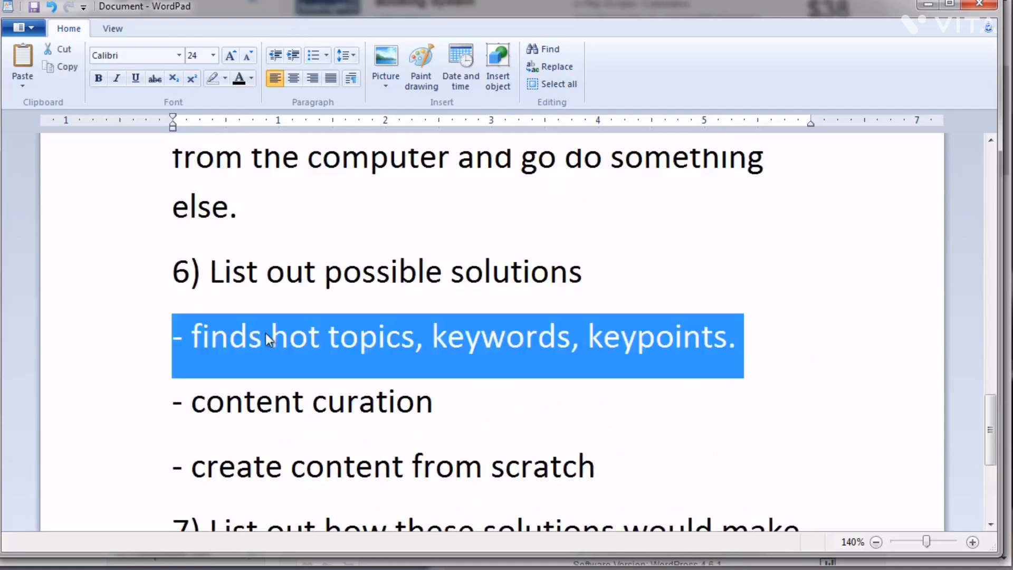
{"action": "left_click", "coordinate": [140, 488]}
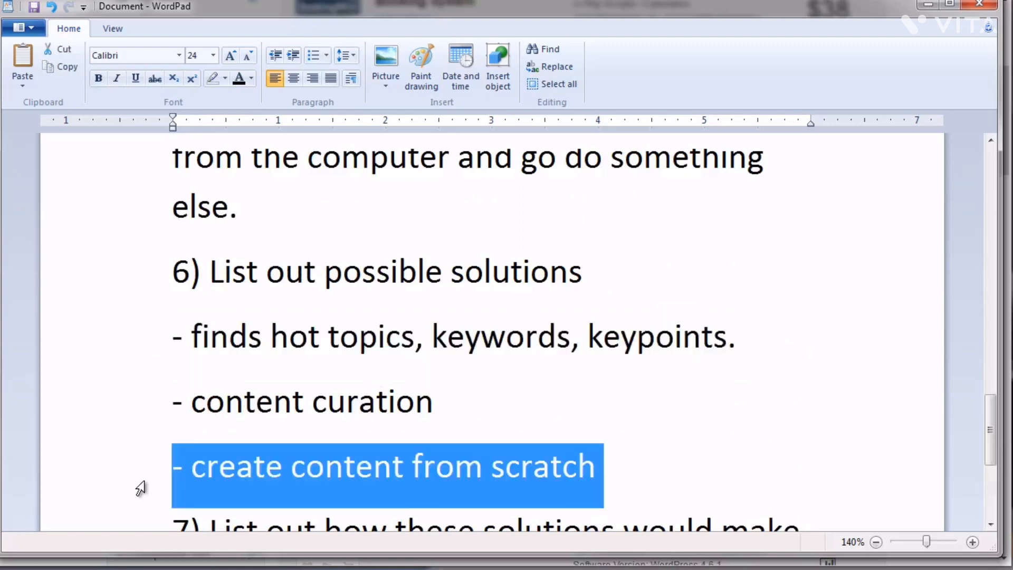
{"action": "left_click", "coordinate": [142, 342]}
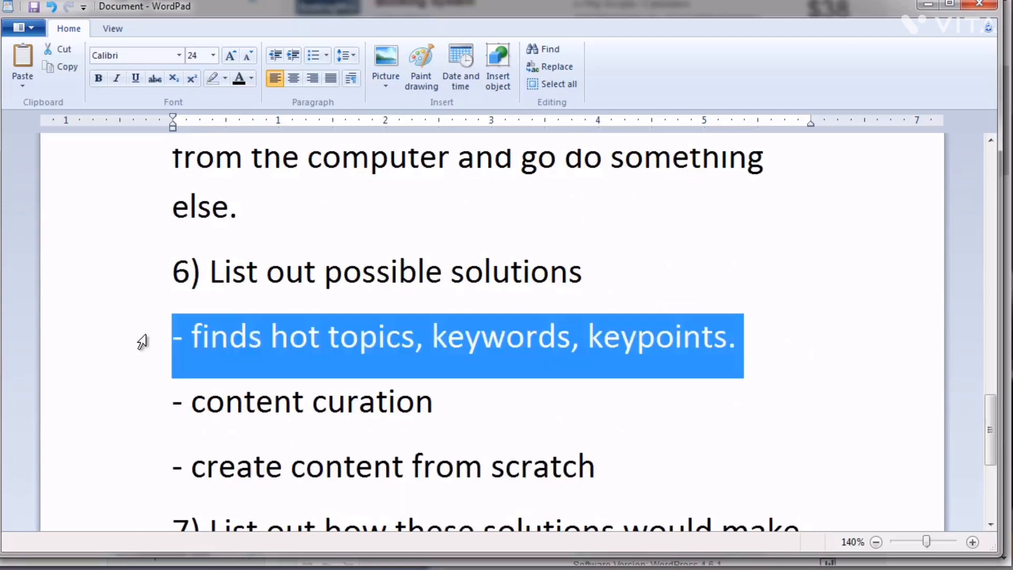
{"action": "left_click", "coordinate": [132, 417]}
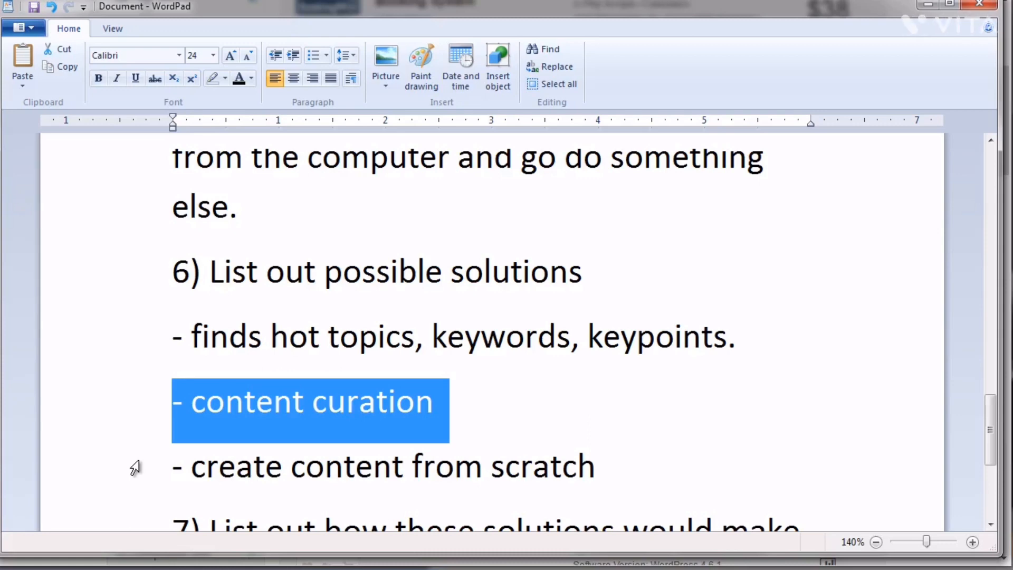
{"action": "scroll", "coordinate": [227, 355], "scroll_direction": "down", "scroll_amount": 3}
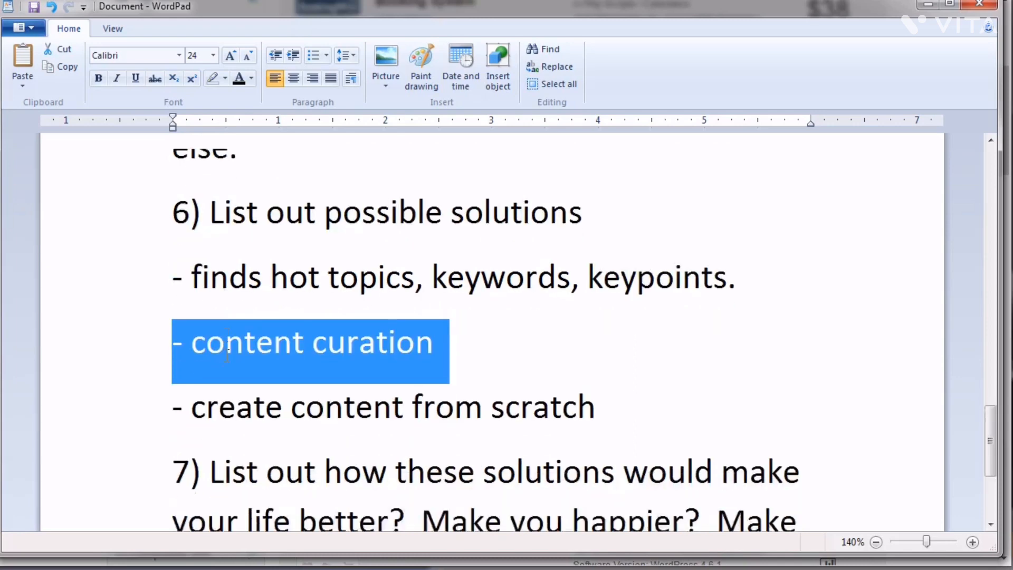
{"action": "scroll", "coordinate": [226, 346], "scroll_direction": "up", "scroll_amount": 3}
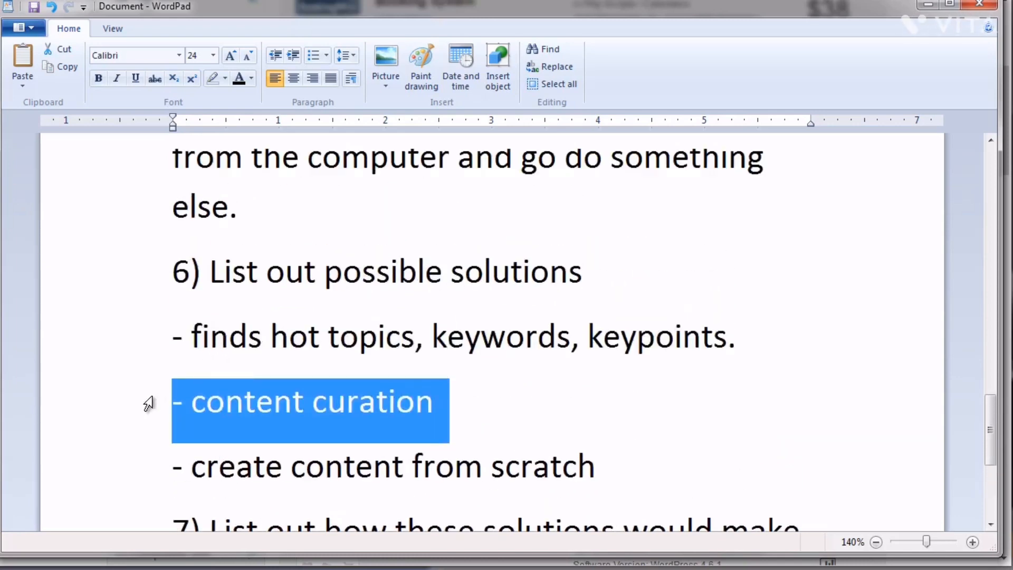
{"action": "left_click", "coordinate": [137, 469]}
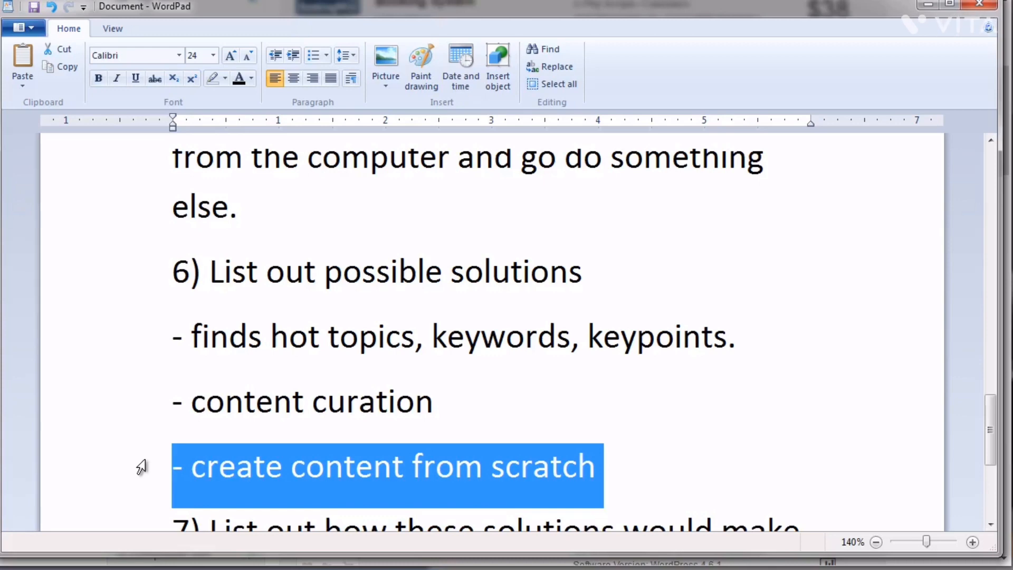
{"action": "scroll", "coordinate": [140, 464], "scroll_direction": "down", "scroll_amount": 3}
{"action": "scroll", "coordinate": [142, 463], "scroll_direction": "up", "scroll_amount": 3}
{"action": "left_click", "coordinate": [135, 425]}
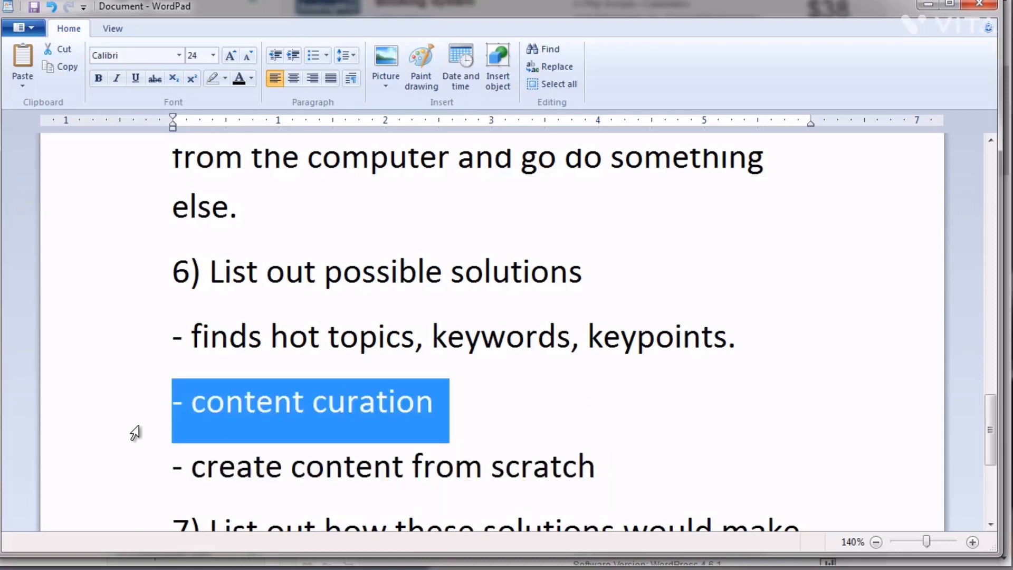
{"action": "scroll", "coordinate": [142, 412], "scroll_direction": "down", "scroll_amount": 1}
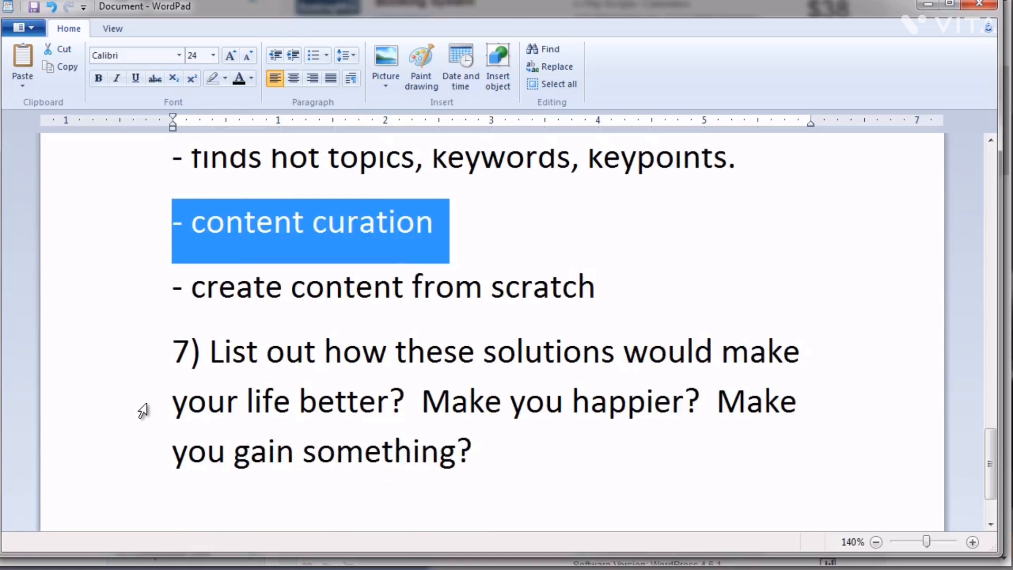
{"action": "scroll", "coordinate": [140, 407], "scroll_direction": "up", "scroll_amount": 1}
Delete the "- create content from scratch" bullet under item 6.
{"action": "left_click", "coordinate": [130, 470]}
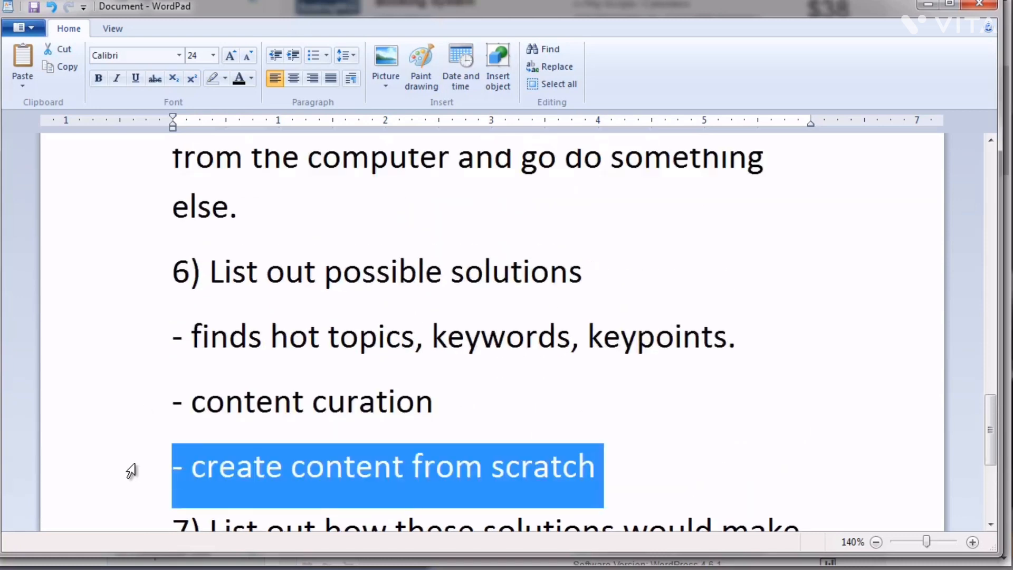
{"action": "key", "text": "Delete"}
{"action": "left_click", "coordinate": [457, 405]}
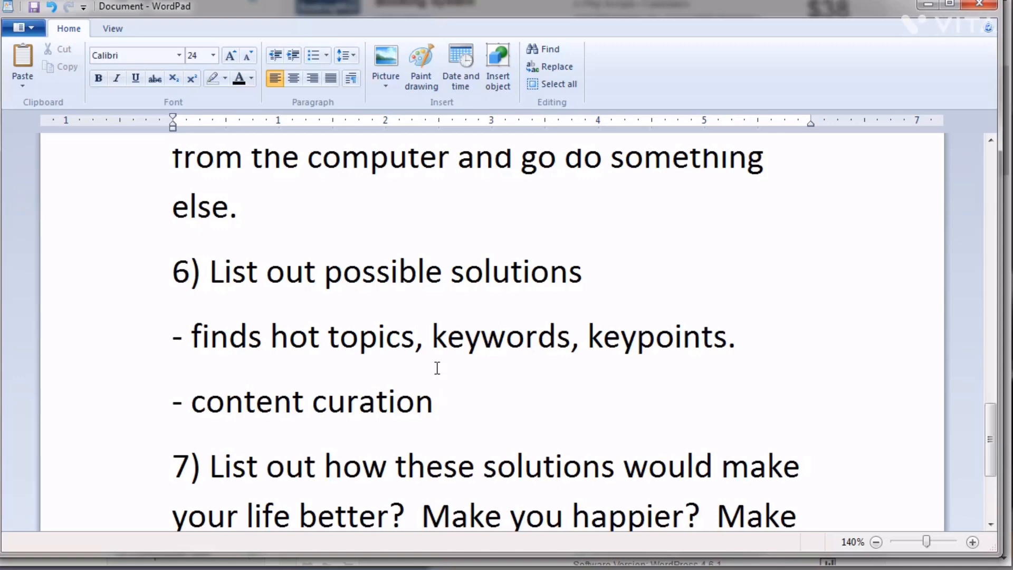
Remove "topics, keywords, keypoints." and merge the two solution bullets into "- finds hot content curation".
{"action": "scroll", "coordinate": [437, 367], "scroll_direction": "down", "scroll_amount": 2}
{"action": "scroll", "coordinate": [437, 367], "scroll_direction": "up", "scroll_amount": 2}
{"action": "left_click", "coordinate": [163, 340]}
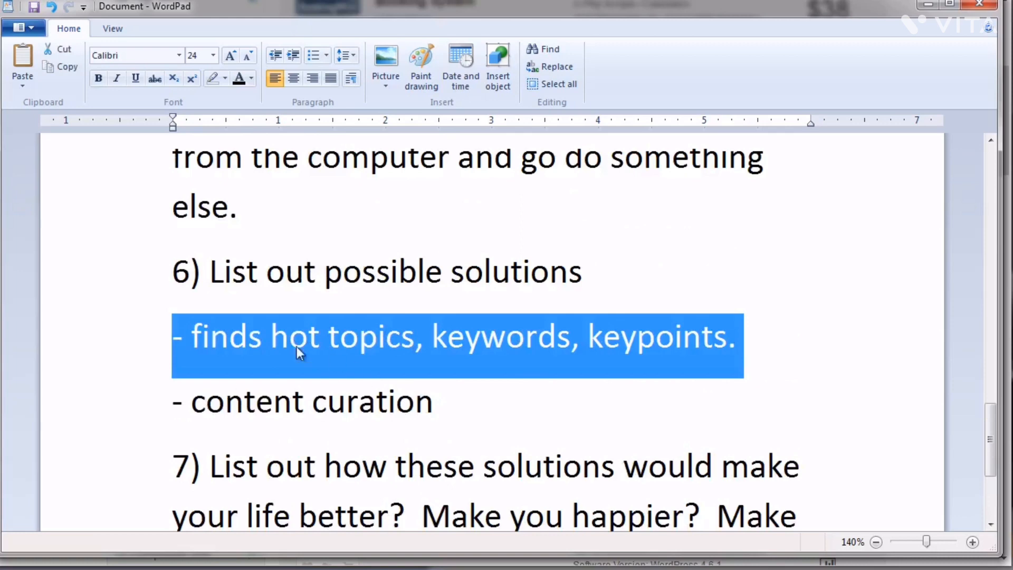
{"action": "left_click", "coordinate": [192, 404]}
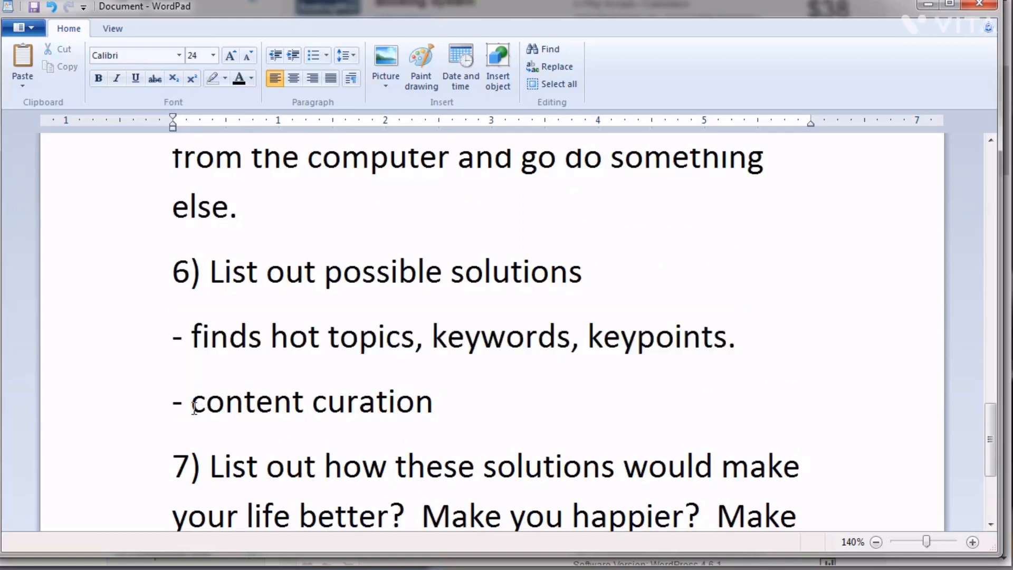
{"action": "key", "text": "BackSpace"}
{"action": "key", "text": "BackSpace"}
{"action": "key", "text": "BackSpace"}
{"action": "key", "text": "BackSpace"}
{"action": "key", "text": "BackSpace"}
{"action": "key", "text": "BackSpace"}
{"action": "key", "text": "BackSpace"}
{"action": "key", "text": "BackSpace"}
{"action": "key", "text": "BackSpace"}
{"action": "key", "text": "BackSpace"}
{"action": "key", "text": "BackSpace"}
{"action": "key", "text": "BackSpace"}
{"action": "key", "text": "BackSpace"}
{"action": "key", "text": "BackSpace"}
{"action": "key", "text": "BackSpace"}
{"action": "key", "text": "BackSpace"}
{"action": "key", "text": "BackSpace"}
{"action": "key", "text": "BackSpace"}
{"action": "key", "text": "BackSpace"}
{"action": "key", "text": "BackSpace"}
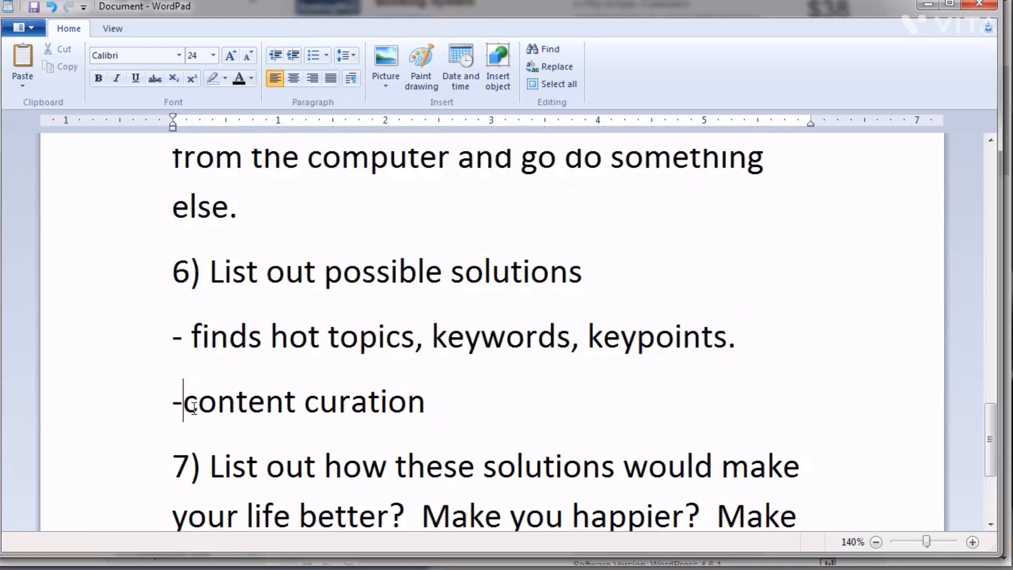
{"action": "key", "text": "BackSpace"}
{"action": "key", "text": "BackSpace"}
{"action": "key", "text": "BackSpace"}
{"action": "key", "text": "BackSpace"}
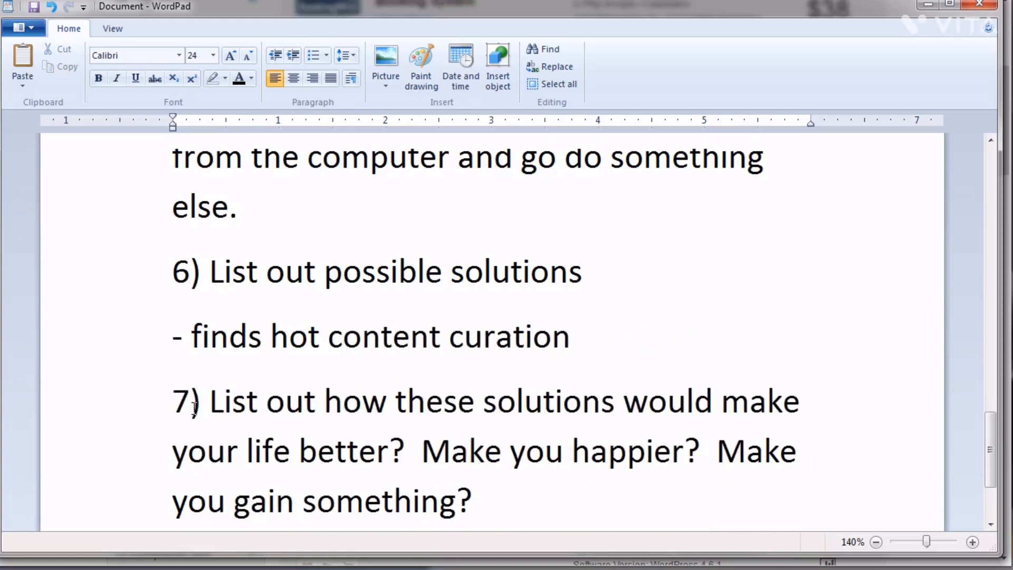
Reword the merged bullet under item 6 as "- finds hot content that is curated from other people's sites.".
{"action": "left_click", "coordinate": [442, 336]}
{"action": "type", "text": "that is"}
{"action": "key", "text": "BackSpace"}
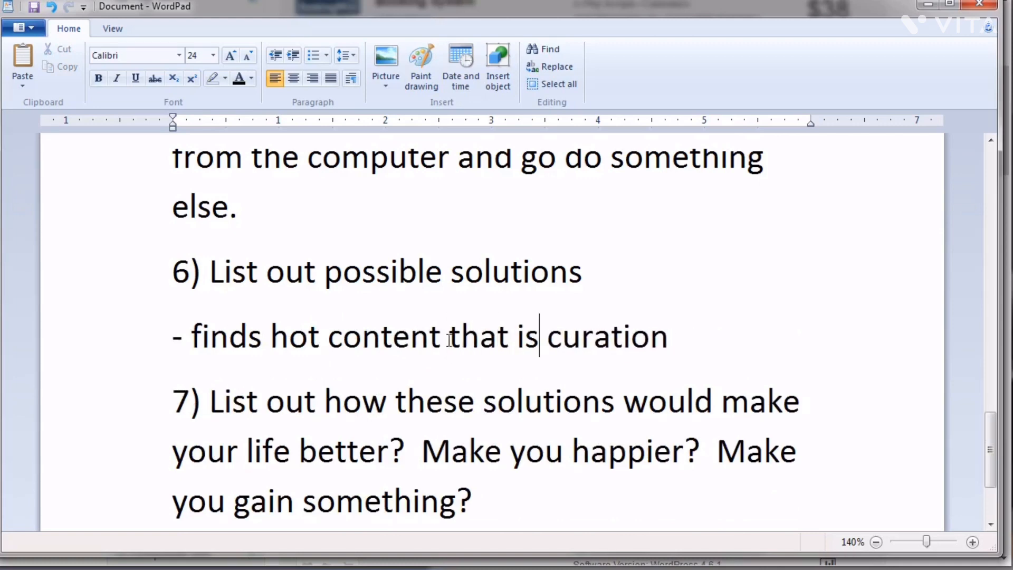
{"action": "left_click", "coordinate": [697, 330]}
{"action": "key", "text": "BackSpace"}
{"action": "key", "text": "BackSpace"}
{"action": "key", "text": "BackSpace"}
{"action": "type", "text": "e"}
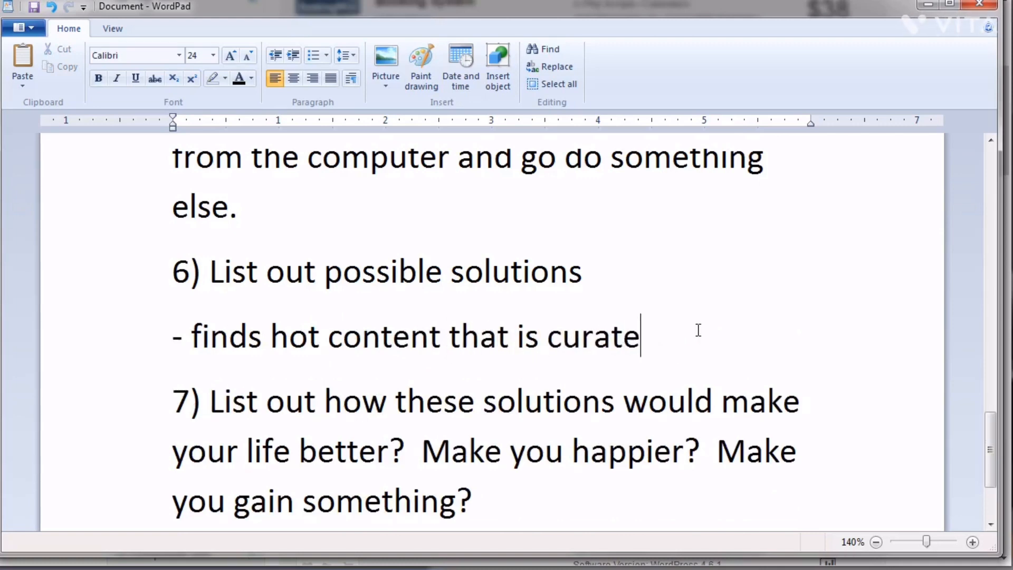
{"action": "type", "text": "d from other people's sites."}
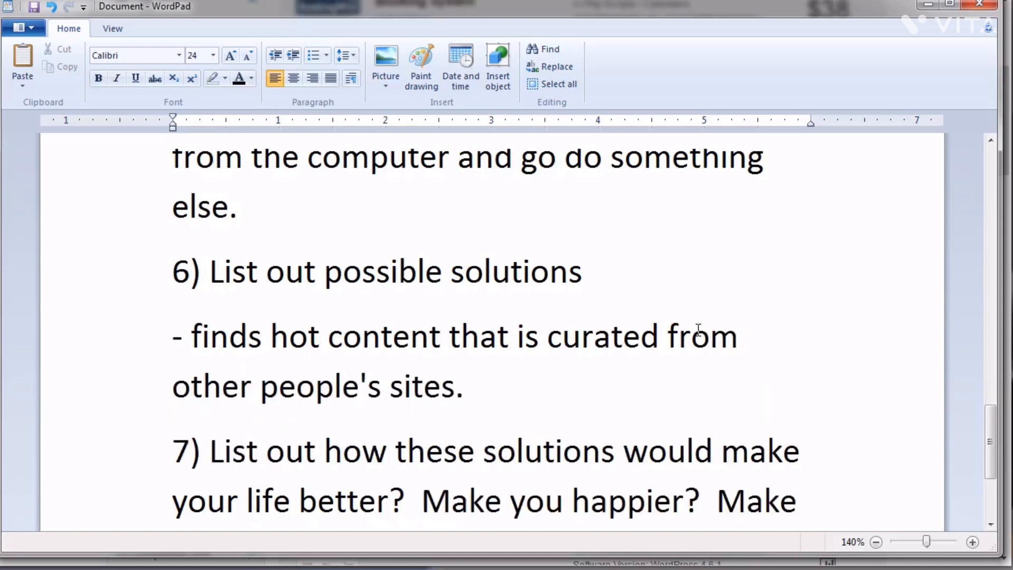
Start an answer bullet under item 7 reading "- Save lots of hours of time, make me happier,".
{"action": "scroll", "coordinate": [565, 339], "scroll_direction": "down", "scroll_amount": 3}
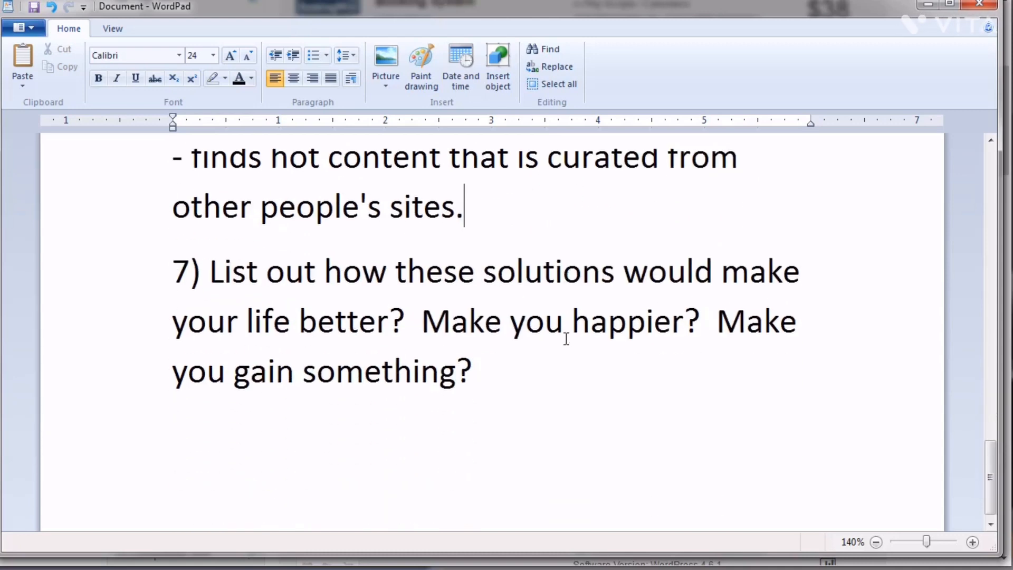
{"action": "scroll", "coordinate": [565, 338], "scroll_direction": "up", "scroll_amount": 3}
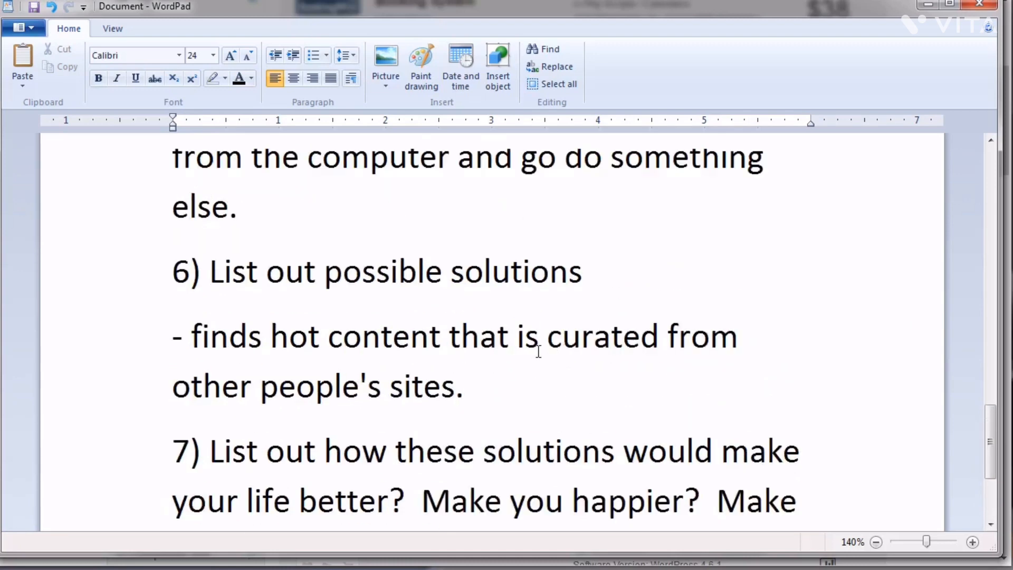
{"action": "scroll", "coordinate": [521, 372], "scroll_direction": "down", "scroll_amount": 3}
{"action": "left_click", "coordinate": [532, 378]}
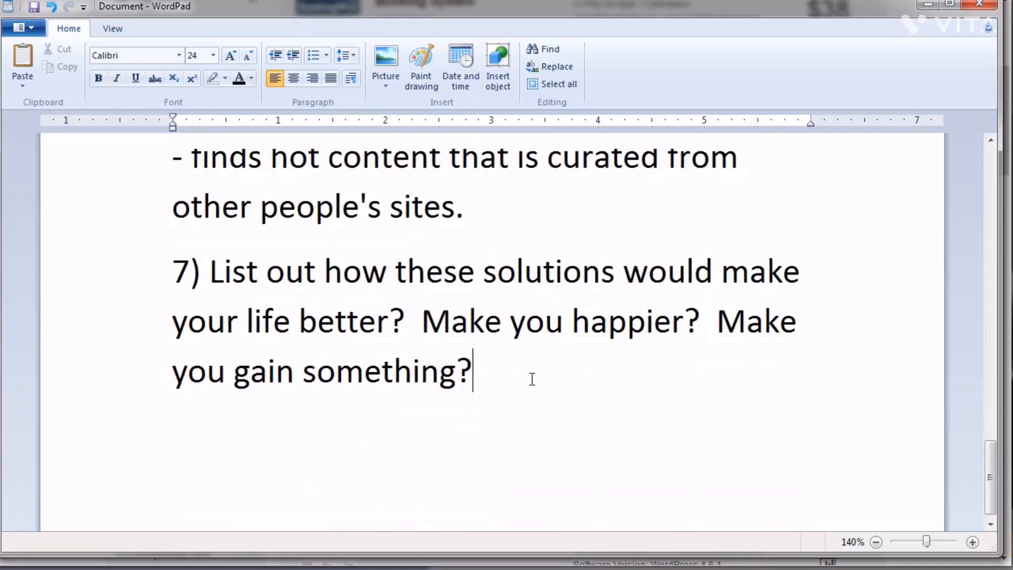
{"action": "key", "text": "Return"}
{"action": "type", "text": "- Save lots"}
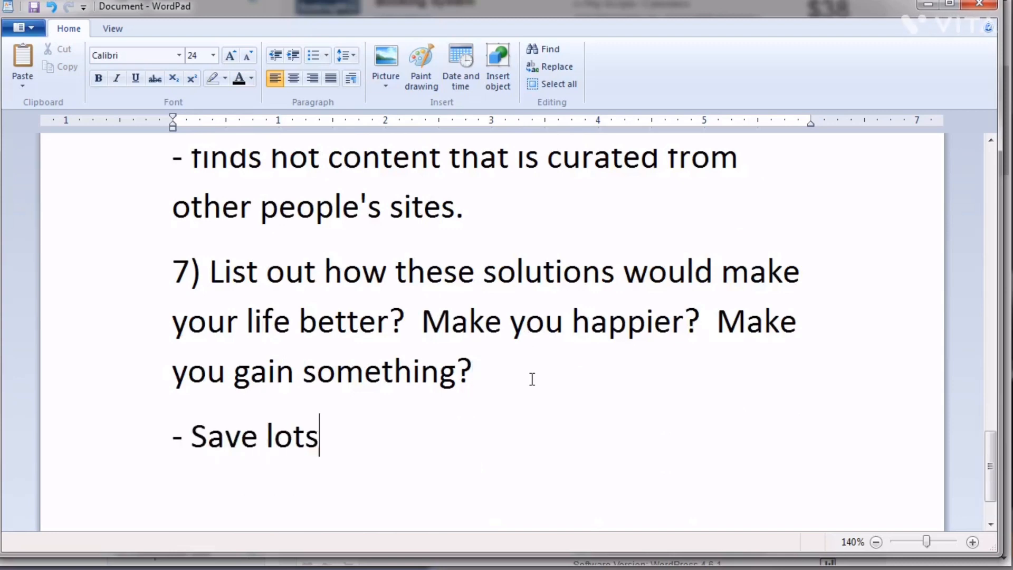
{"action": "type", "text": " of hours of time, "}
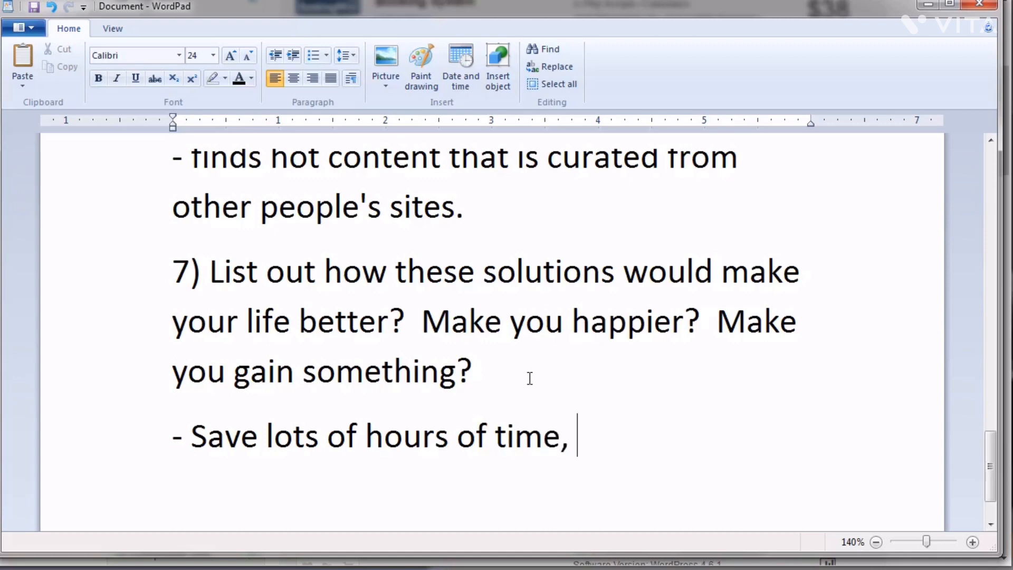
{"action": "type", "text": "make me happier,"}
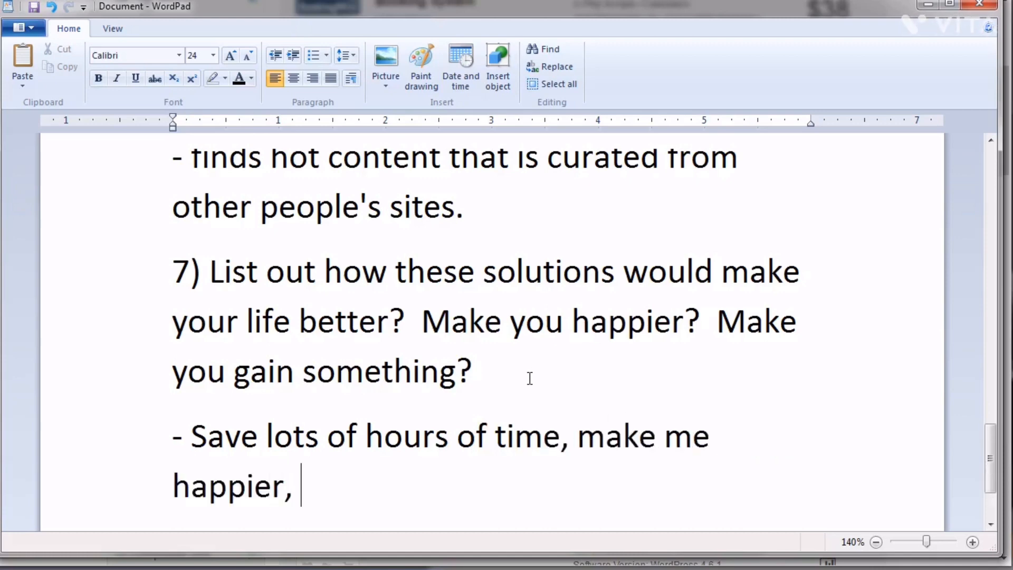
Complete the item 7 bullet with "gain confidence to focus on my wordpress blog or site.".
{"action": "type", "text": " gain co"}
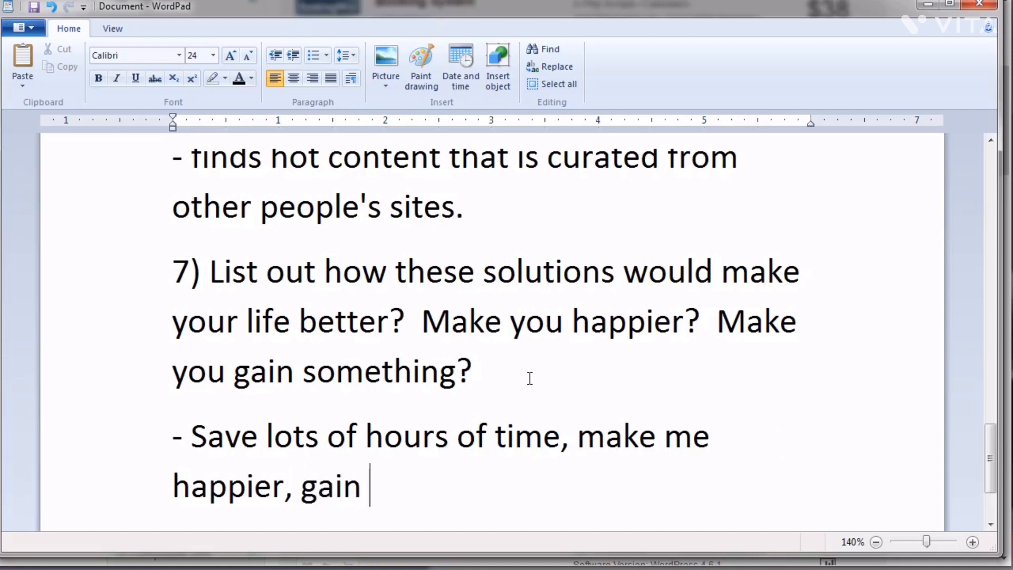
{"action": "type", "text": "enc"}
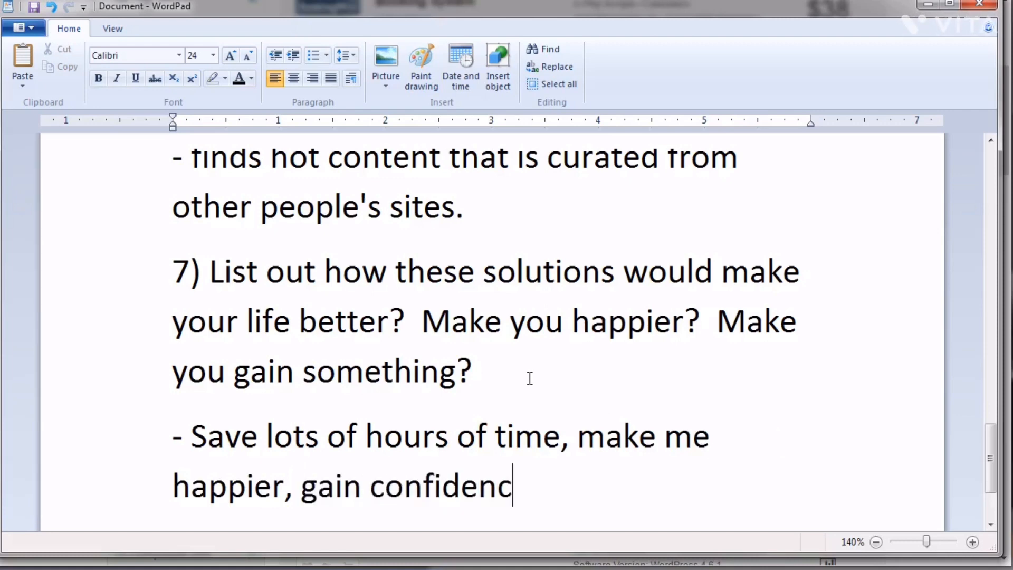
{"action": "type", "text": "e to focus on say"}
{"action": "key", "text": "BackSpace"}
{"action": "key", "text": "BackSpace"}
{"action": "key", "text": "BackSpace"}
{"action": "type", "text": "my wordpress blog or"}
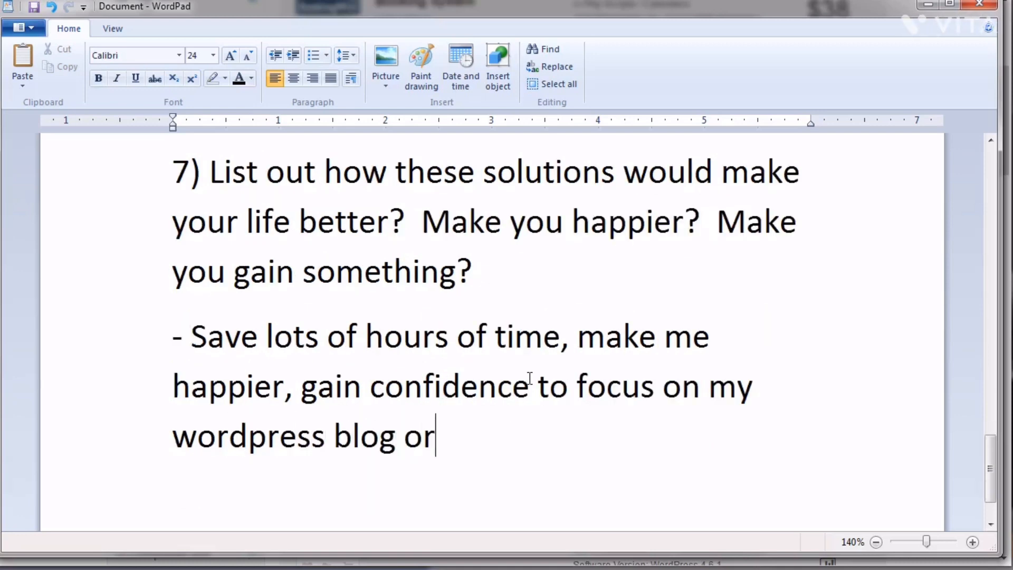
{"action": "type", "text": " site."}
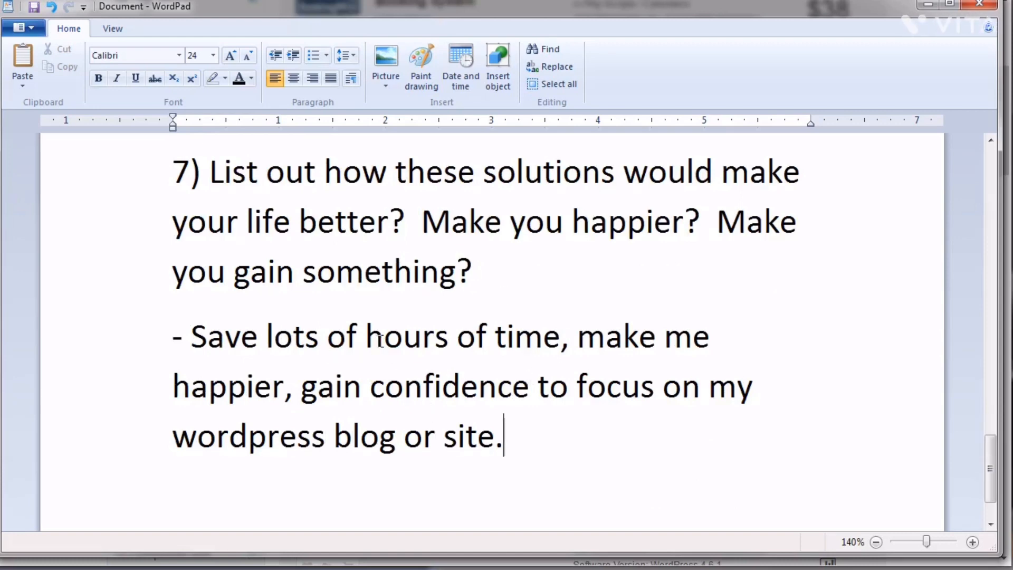
Review the finished worksheet from end to start and highlight the problem bullet under item 1.
{"action": "scroll", "coordinate": [381, 340], "scroll_direction": "up", "scroll_amount": 20}
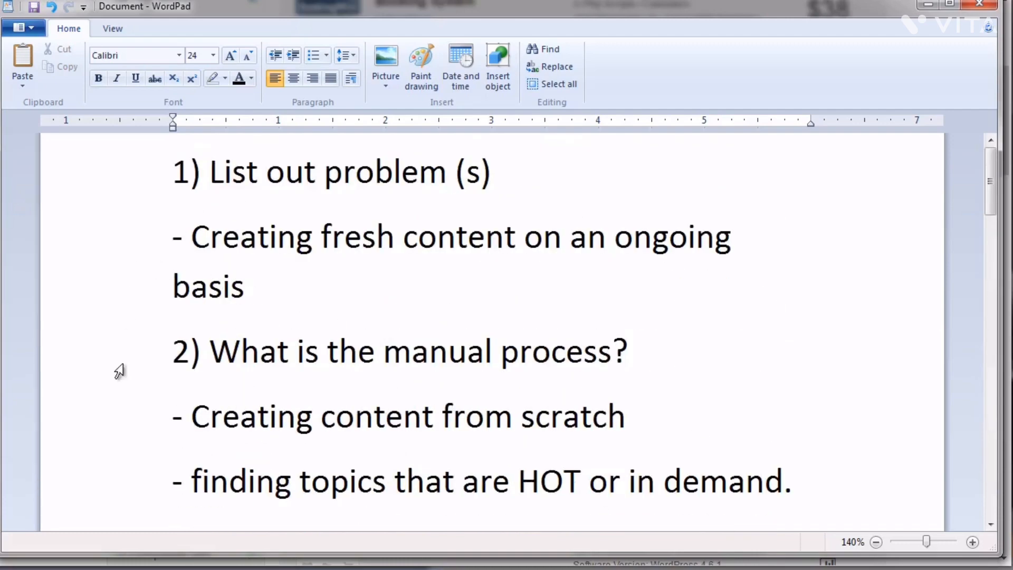
{"action": "scroll", "coordinate": [116, 396], "scroll_direction": "down", "scroll_amount": 20}
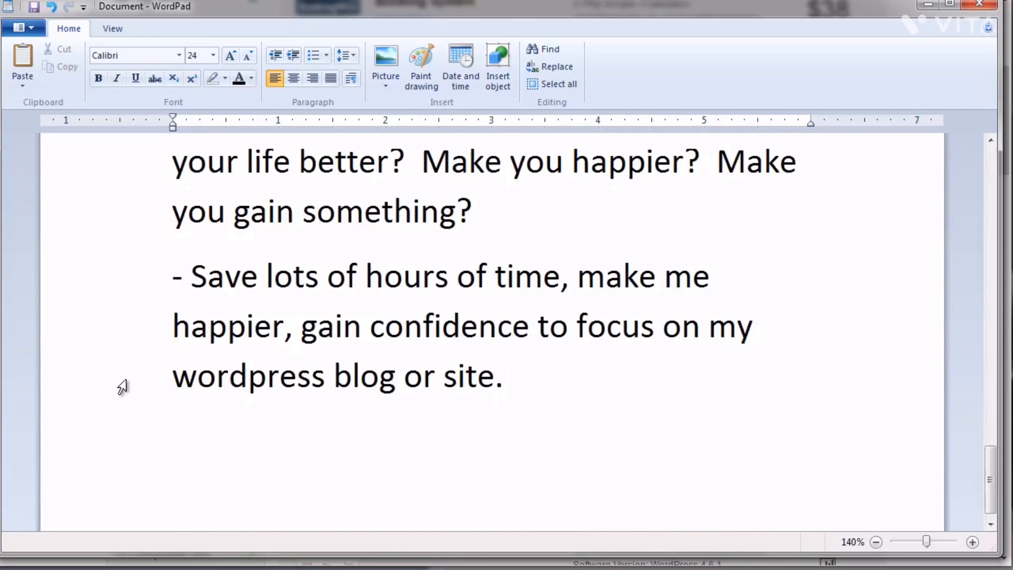
{"action": "scroll", "coordinate": [120, 386], "scroll_direction": "up", "scroll_amount": 20}
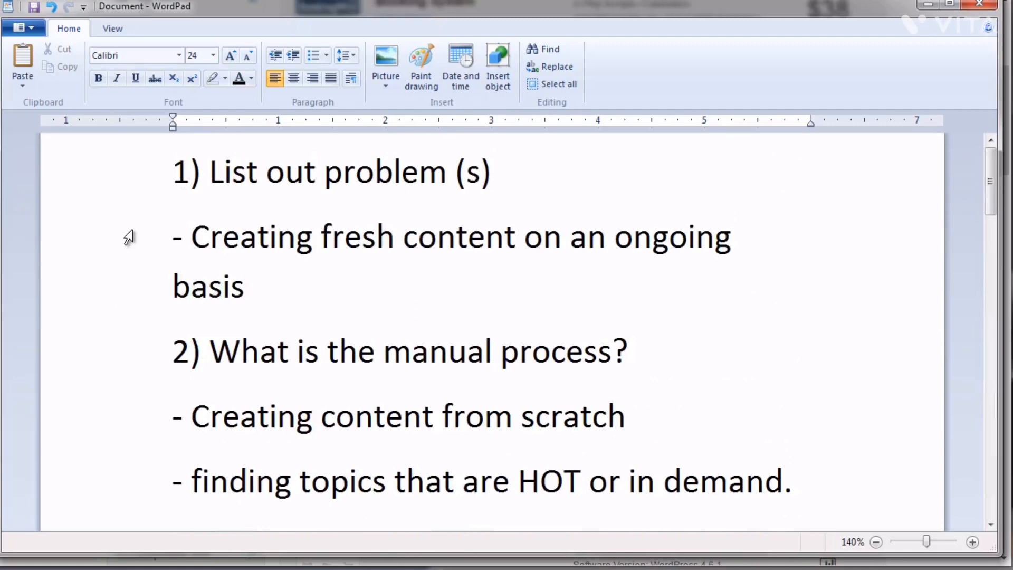
{"action": "left_click_drag", "start_coordinate": [128, 237], "coordinate": [131, 283]}
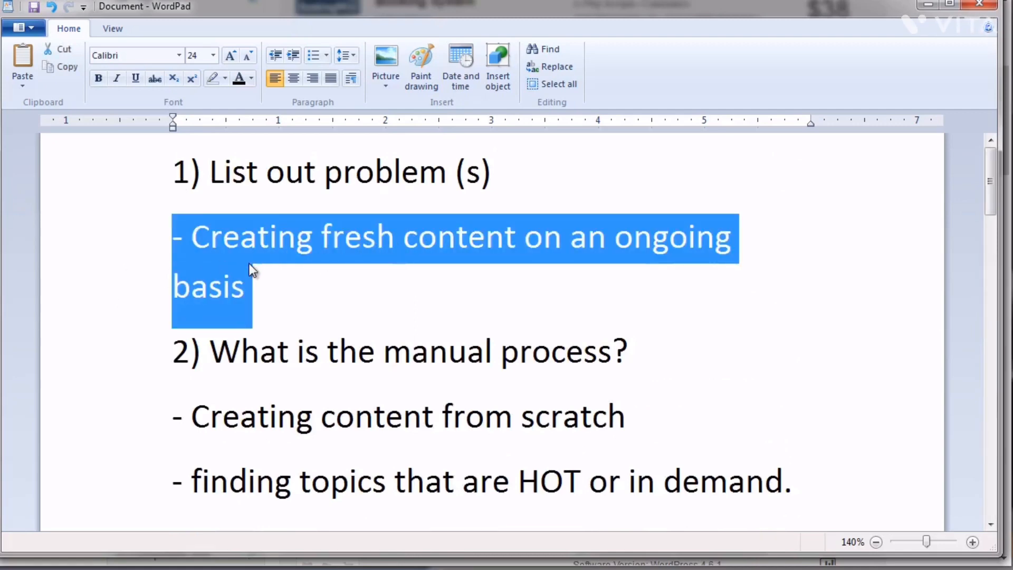
Make the item 6 heading "List out possible solutions" and its solution bullet bold.
{"action": "scroll", "coordinate": [142, 312], "scroll_direction": "down", "scroll_amount": 10}
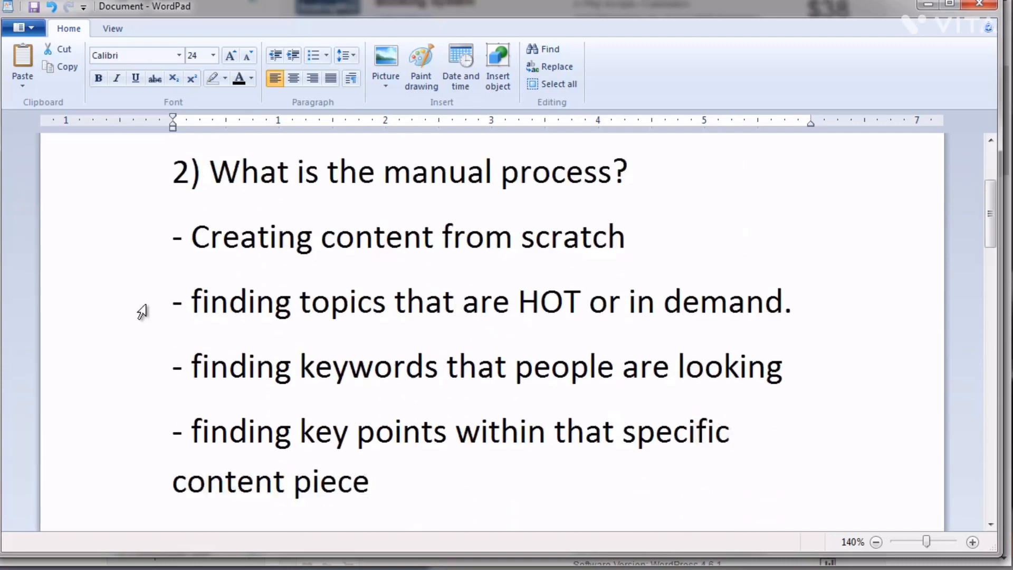
{"action": "scroll", "coordinate": [141, 311], "scroll_direction": "down", "scroll_amount": 5}
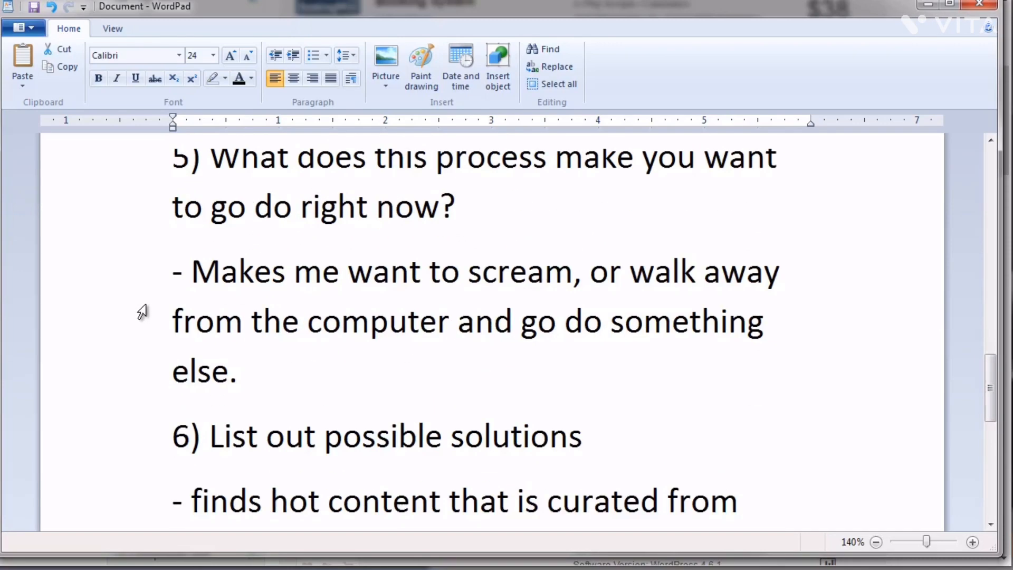
{"action": "scroll", "coordinate": [142, 311], "scroll_direction": "down", "scroll_amount": 3}
{"action": "left_click_drag", "start_coordinate": [149, 283], "coordinate": [145, 377]}
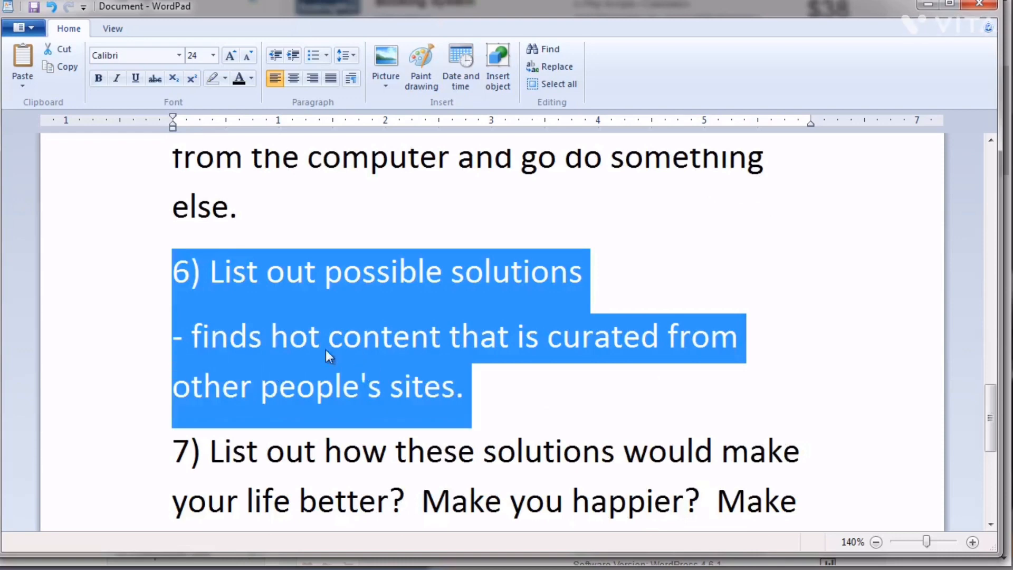
{"action": "left_click", "coordinate": [94, 82]}
{"action": "left_click", "coordinate": [305, 274]}
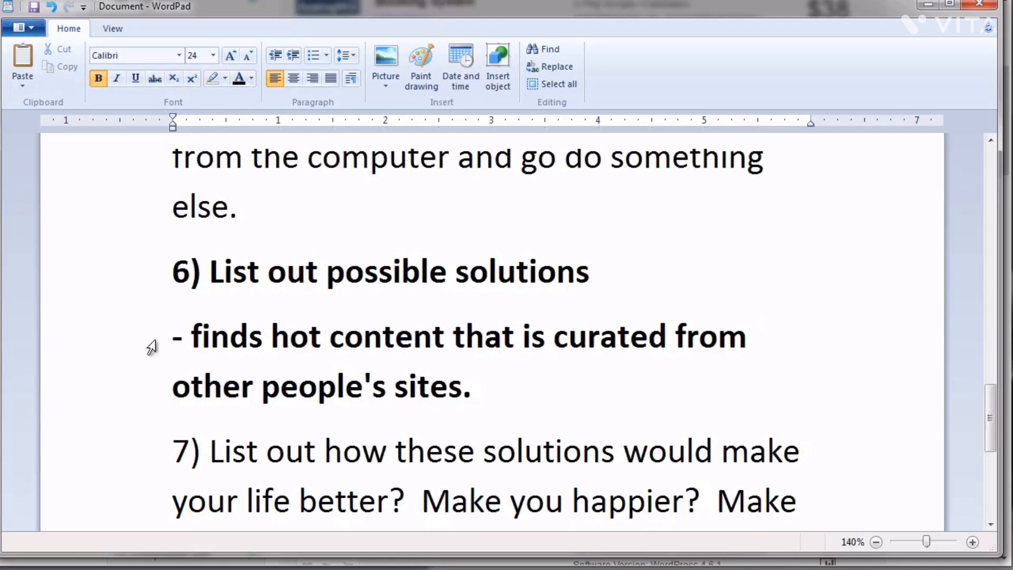
Copy the bold item 6 block and paste it below a line of equals signs added at the document's end.
{"action": "left_click_drag", "start_coordinate": [149, 276], "coordinate": [165, 385]}
{"action": "key", "text": "ctrl+c"}
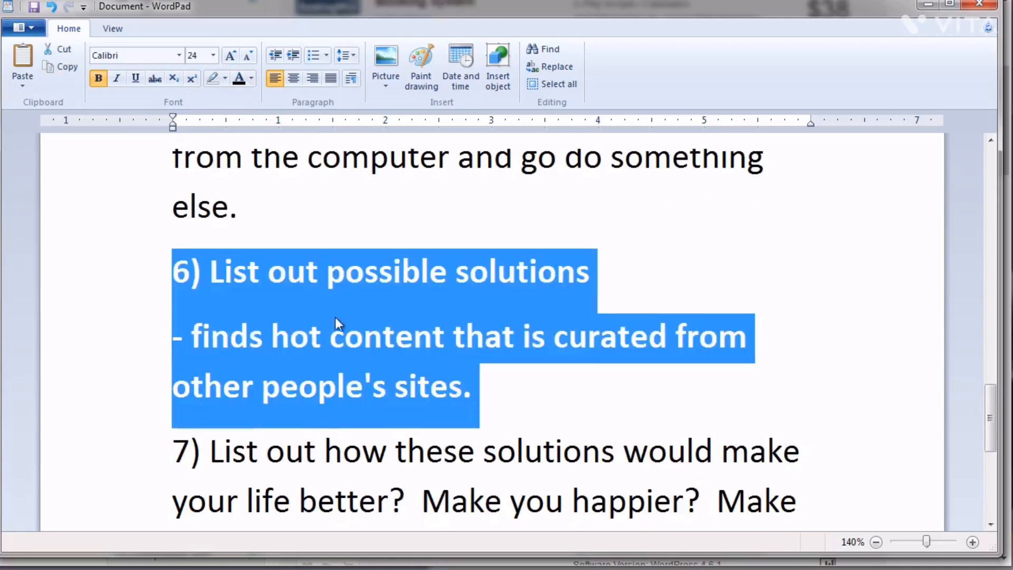
{"action": "scroll", "coordinate": [331, 319], "scroll_direction": "down", "scroll_amount": 3}
{"action": "left_click", "coordinate": [578, 380]}
{"action": "key", "text": "Return"}
{"action": "key", "text": "Return"}
{"action": "type", "text": "="}
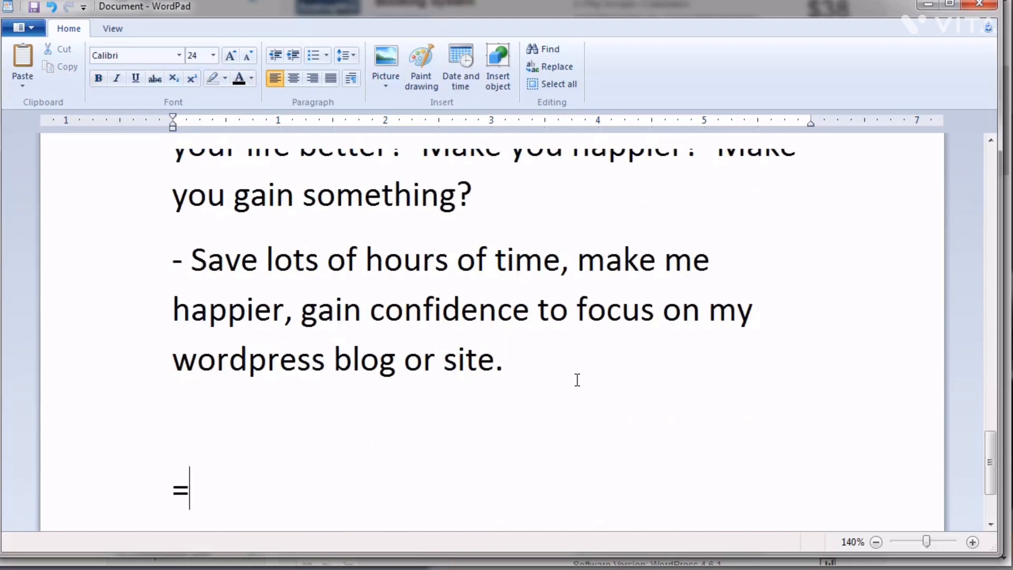
{"action": "type", "text": "================================"}
{"action": "key", "text": "Return"}
{"action": "key", "text": "Return"}
{"action": "key", "text": "Return"}
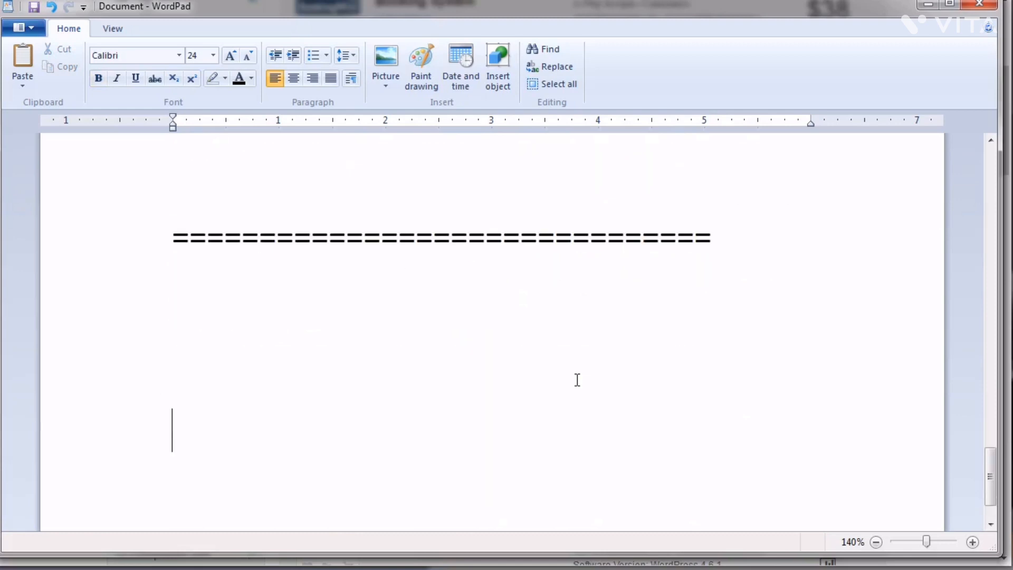
{"action": "key", "text": "ctrl+v"}
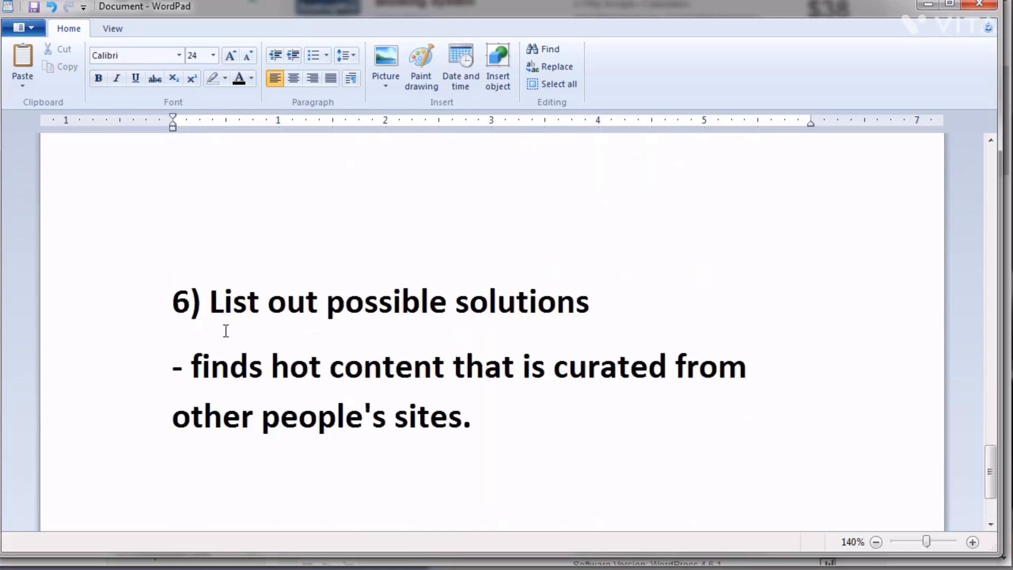
Copy the item 1 heading with its problem bullet and paste it between the equals-sign line and the copied solutions block.
{"action": "scroll", "coordinate": [226, 331], "scroll_direction": "up", "scroll_amount": 15}
{"action": "left_click_drag", "start_coordinate": [141, 171], "coordinate": [140, 287]}
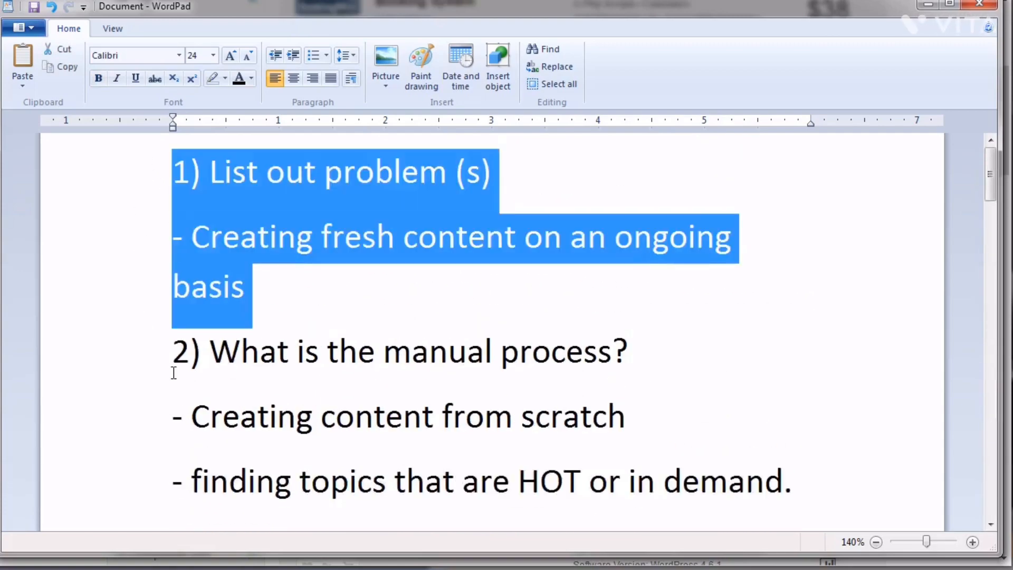
{"action": "scroll", "coordinate": [174, 372], "scroll_direction": "down", "scroll_amount": 15}
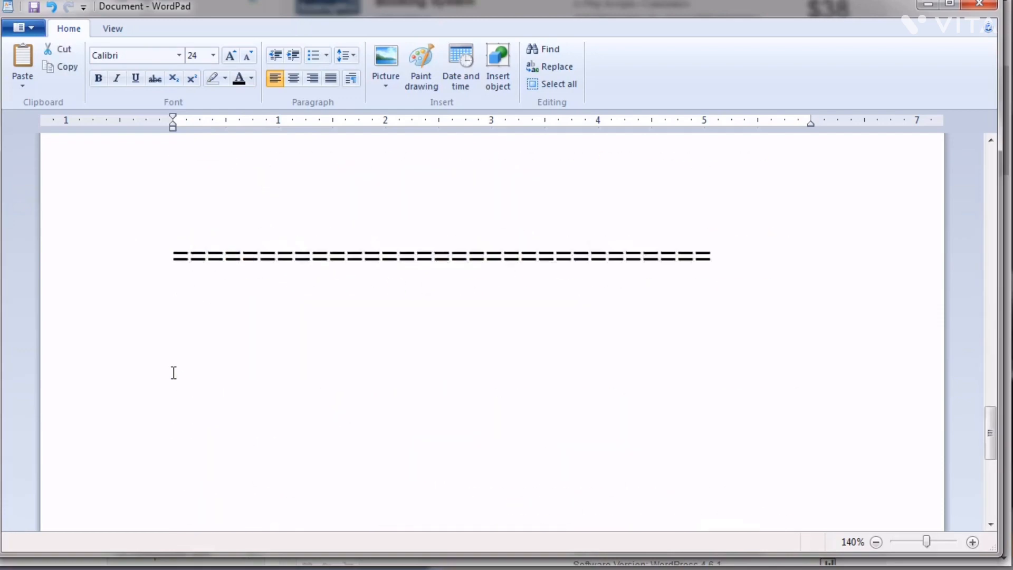
{"action": "scroll", "coordinate": [173, 373], "scroll_direction": "up", "scroll_amount": 5}
{"action": "scroll", "coordinate": [172, 371], "scroll_direction": "down", "scroll_amount": 5}
{"action": "left_click", "coordinate": [165, 190]}
{"action": "left_click", "coordinate": [176, 188]}
{"action": "scroll", "coordinate": [176, 188], "scroll_direction": "up", "scroll_amount": 2}
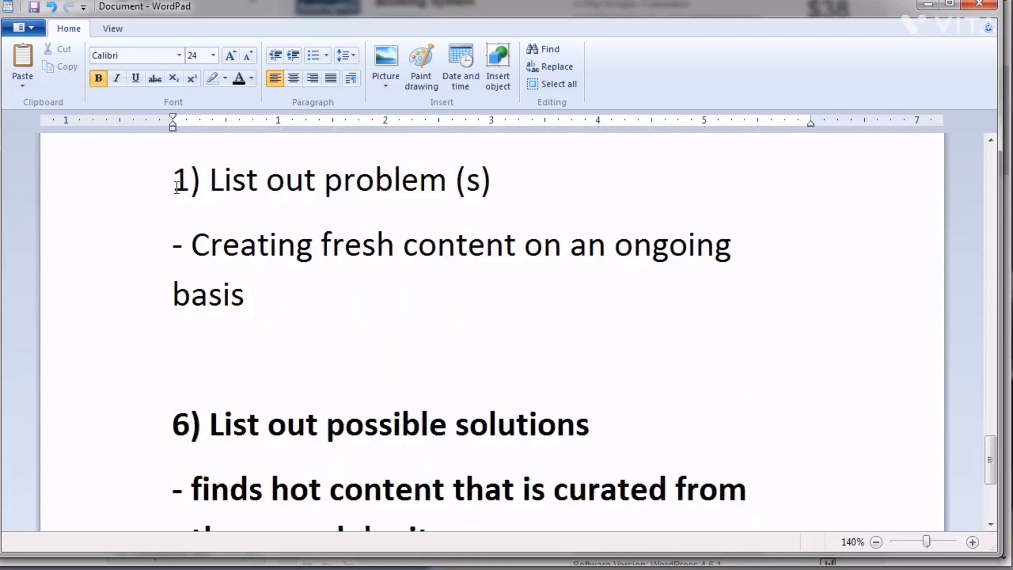
Renumber the copied "List out possible solutions" heading as 2.
{"action": "left_click", "coordinate": [211, 180]}
{"action": "left_click", "coordinate": [189, 417]}
{"action": "key", "text": "BackSpace"}
{"action": "type", "text": "2"}
Make the copied "1) List out problem (s)" heading and its bullet bold.
{"action": "left_click_drag", "start_coordinate": [154, 173], "coordinate": [159, 287]}
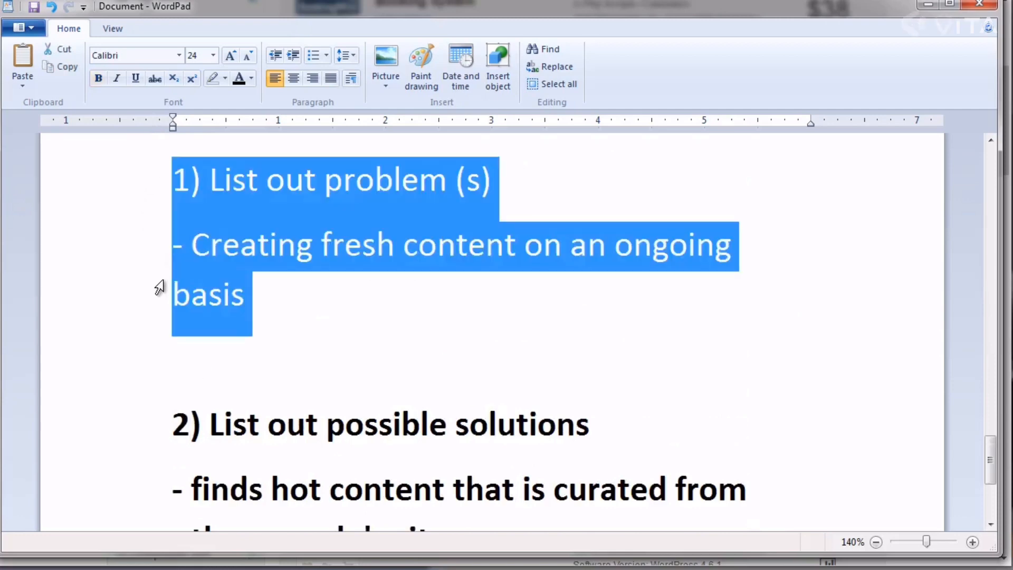
{"action": "left_click", "coordinate": [98, 78]}
{"action": "left_click", "coordinate": [218, 211]}
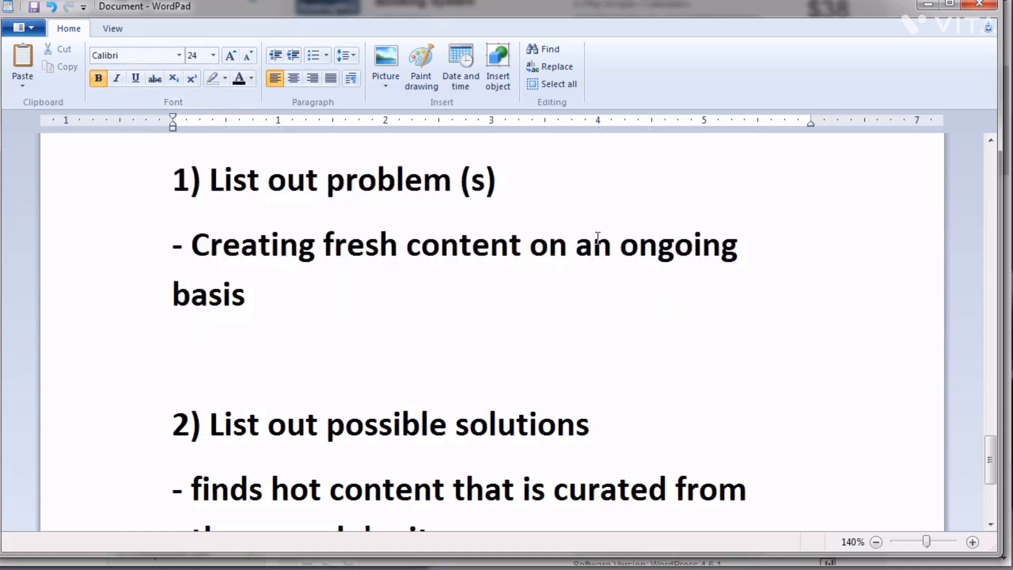
Review the bold summary below the equals-sign line, highlighting both its problem and solution blocks.
{"action": "scroll", "coordinate": [447, 369], "scroll_direction": "down", "scroll_amount": 3}
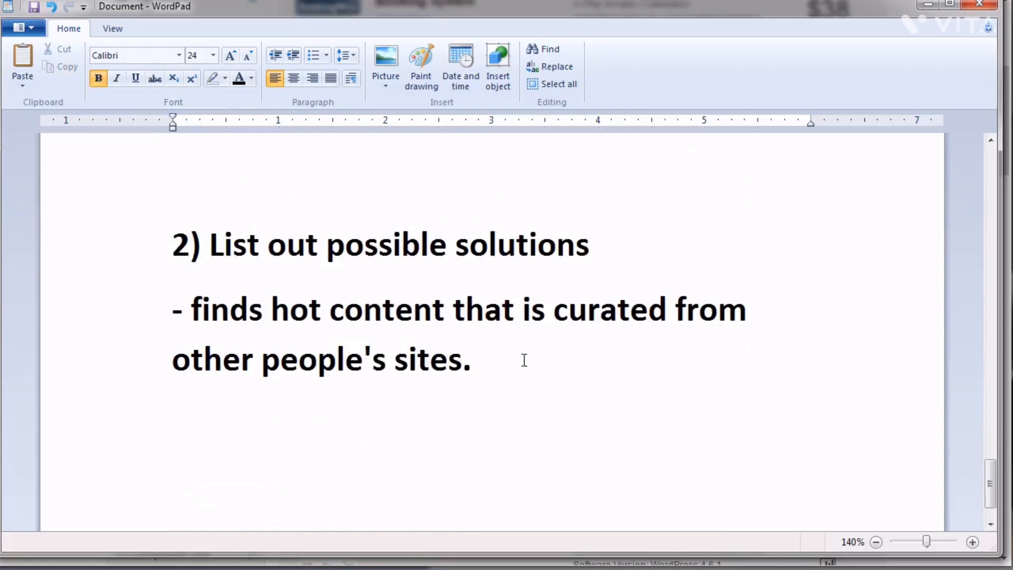
{"action": "left_click_drag", "start_coordinate": [522, 361], "coordinate": [185, 328]}
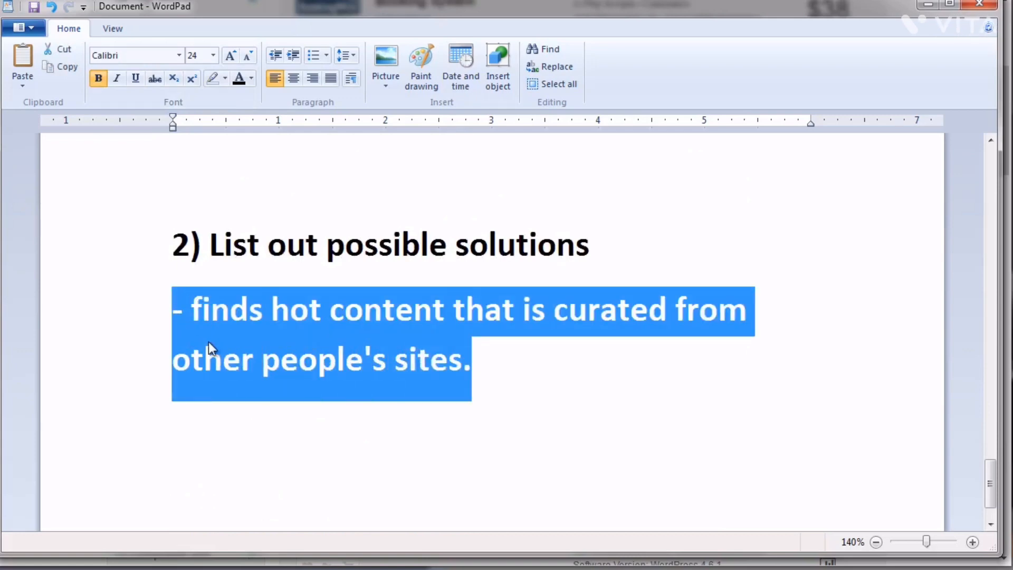
{"action": "scroll", "coordinate": [220, 346], "scroll_direction": "up", "scroll_amount": 3}
{"action": "left_click", "coordinate": [178, 182]}
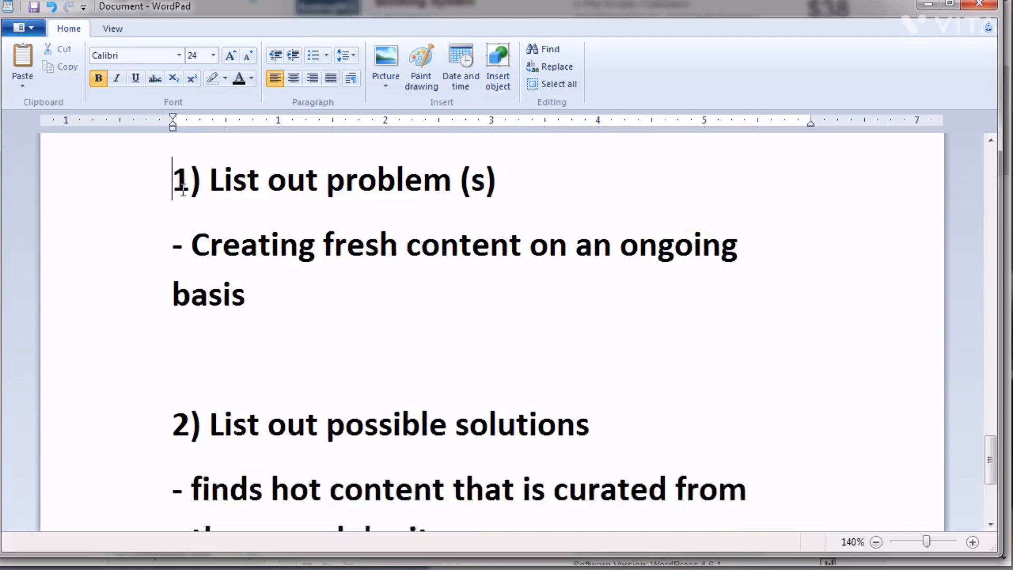
{"action": "left_click_drag", "start_coordinate": [179, 182], "coordinate": [324, 351]}
{"action": "key", "text": "Delete"}
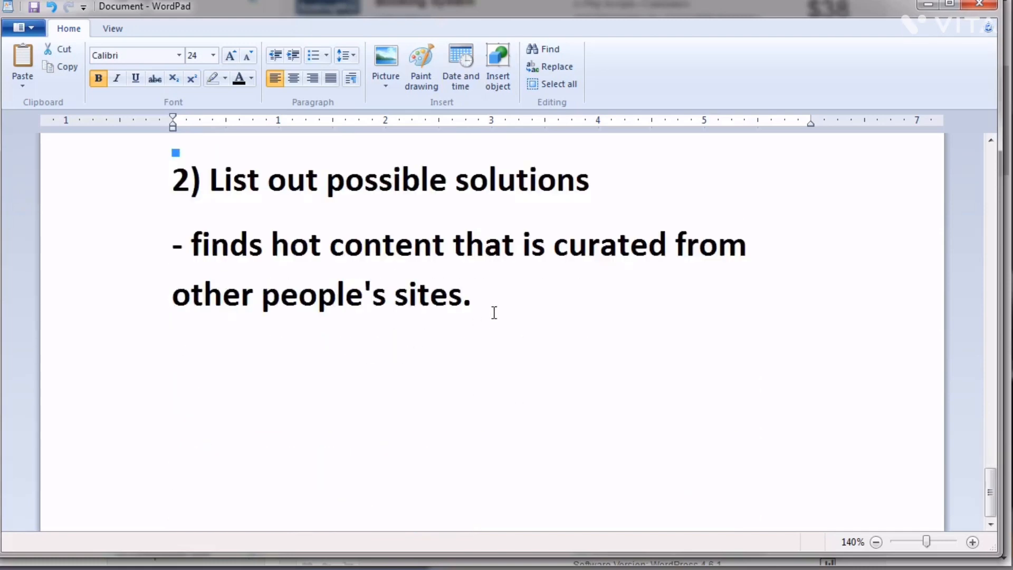
{"action": "key", "text": "ctrl+a"}
{"action": "key", "text": "ctrl+z"}
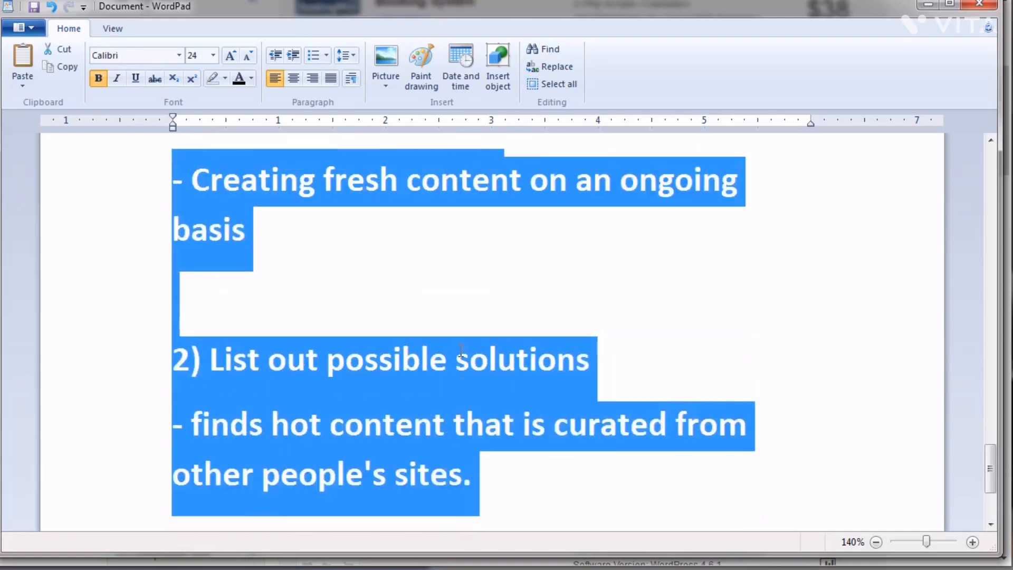
{"action": "scroll", "coordinate": [457, 352], "scroll_direction": "up", "scroll_amount": 3}
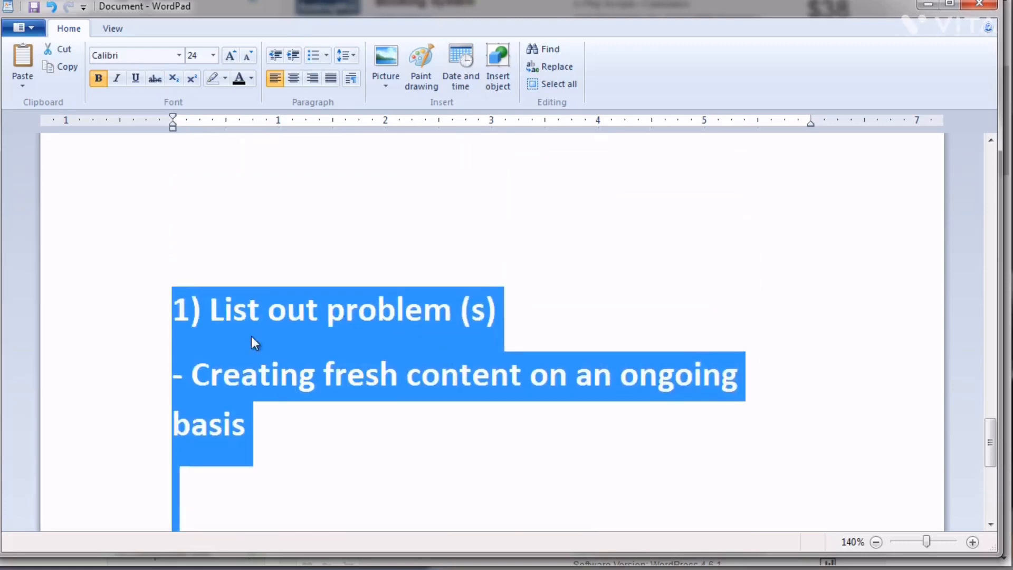
{"action": "scroll", "coordinate": [343, 353], "scroll_direction": "down", "scroll_amount": 3}
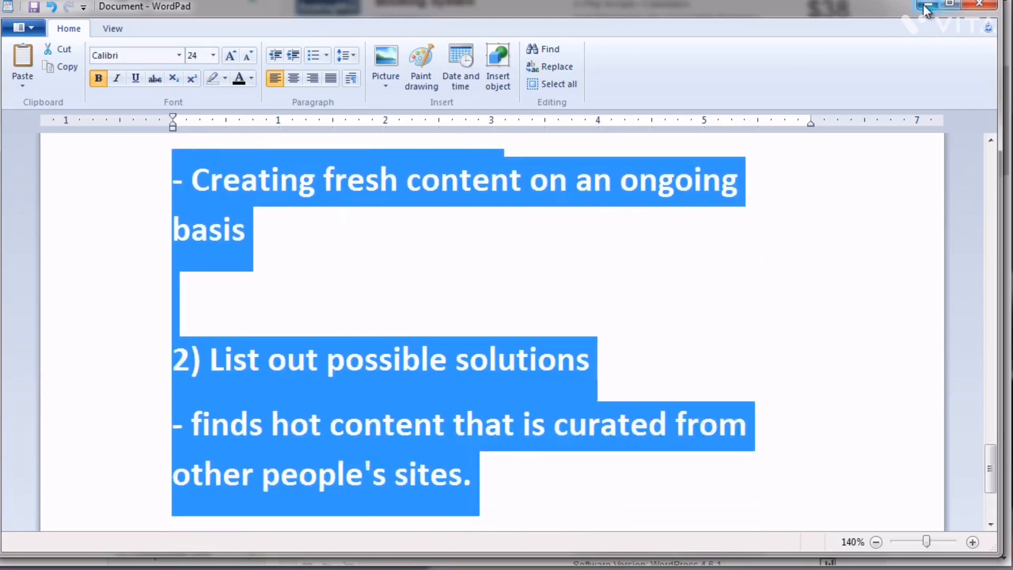
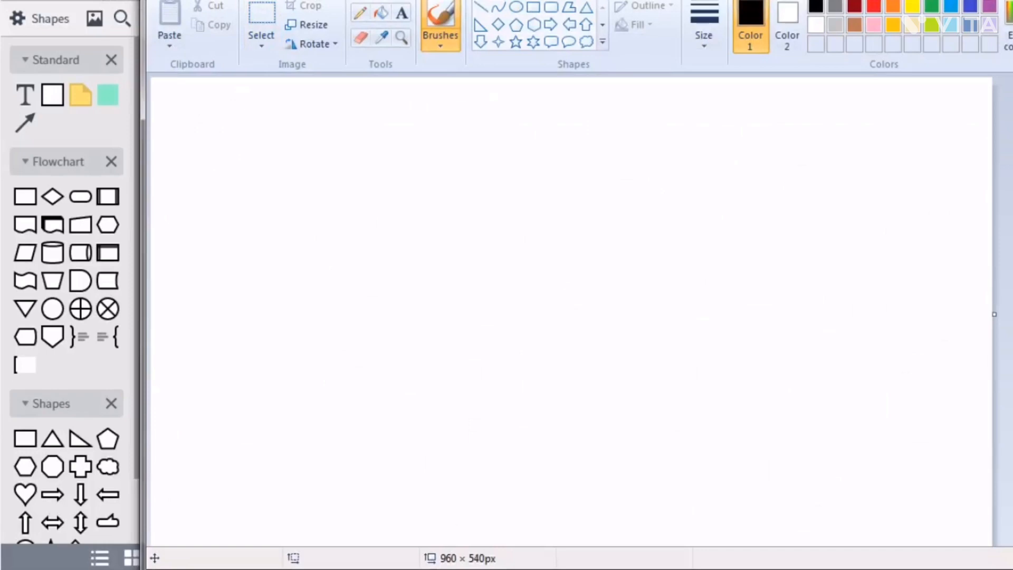
In Paint, draw a large black outlined rectangle about 577 × 356 px as the outer frame of the screen mockup.
{"action": "left_click_drag", "start_coordinate": [325, 0], "coordinate": [339, 0]}
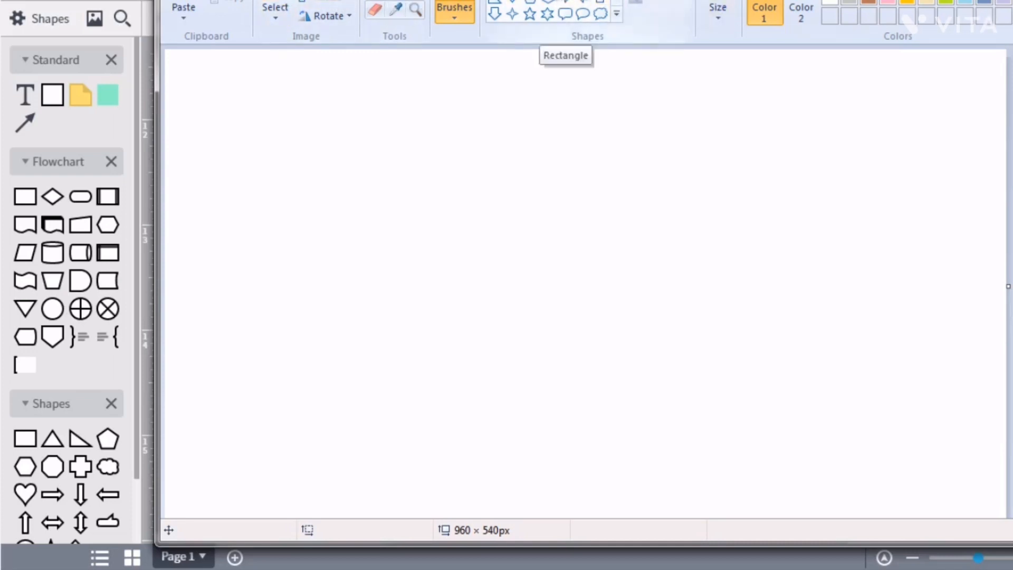
{"action": "left_click", "coordinate": [547, 0]}
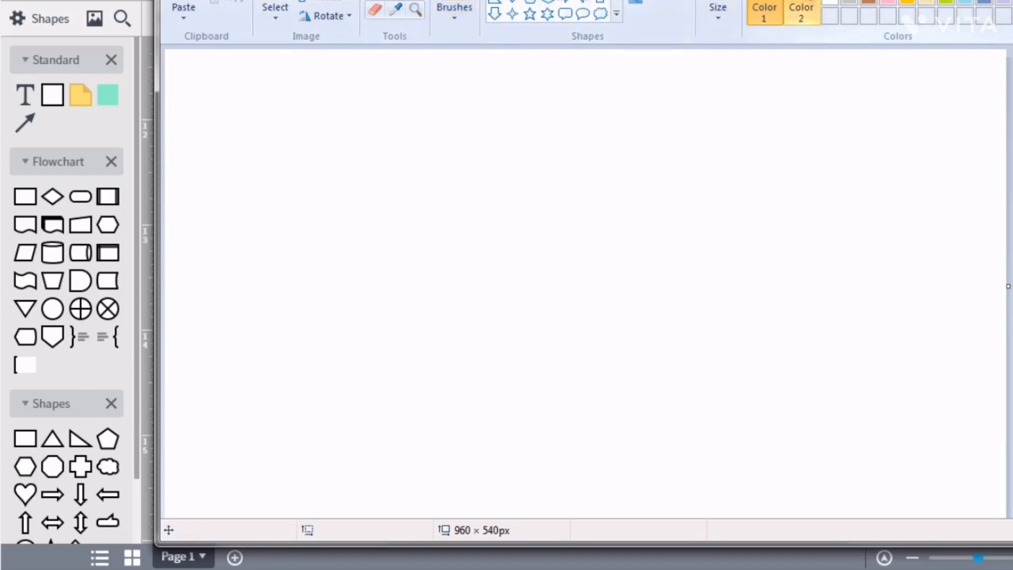
{"action": "left_click", "coordinate": [801, 13]}
{"action": "left_click_drag", "start_coordinate": [410, 126], "coordinate": [455, 169]}
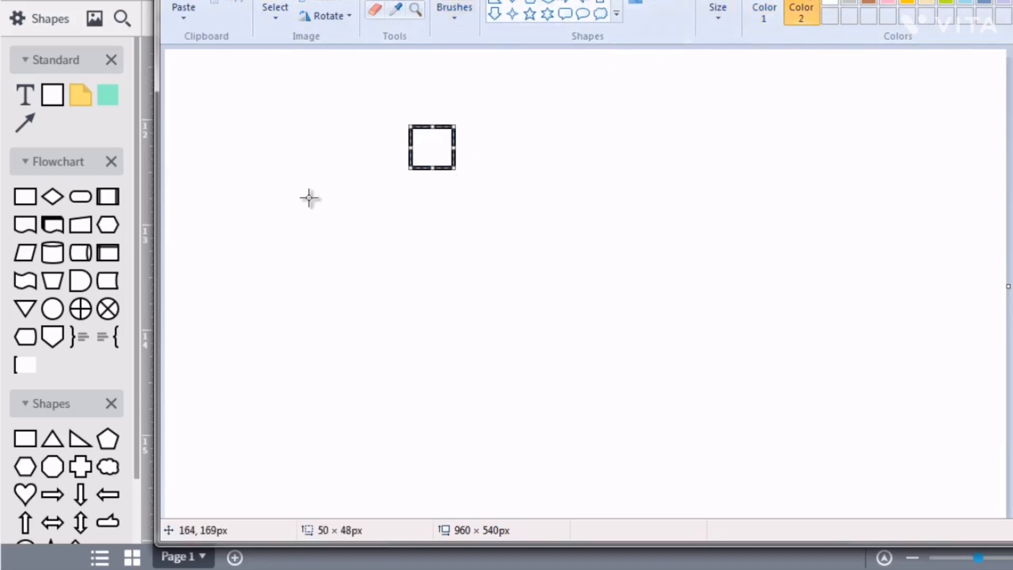
{"action": "key", "text": "ctrl+z"}
{"action": "mouse_move", "coordinate": [274, 97]}
{"action": "left_mouse_down"}
{"action": "mouse_move", "coordinate": [300, 134]}
{"action": "mouse_move", "coordinate": [694, 412]}
{"action": "mouse_move", "coordinate": [780, 401]}
{"action": "mouse_move", "coordinate": [781, 410]}
{"action": "left_mouse_up"}
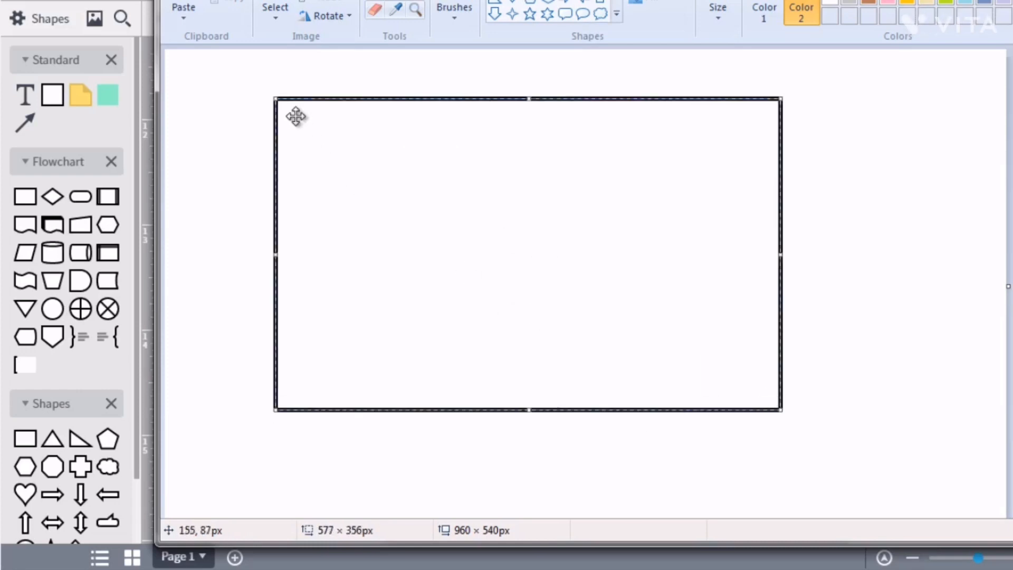
{"action": "left_click", "coordinate": [233, 276]}
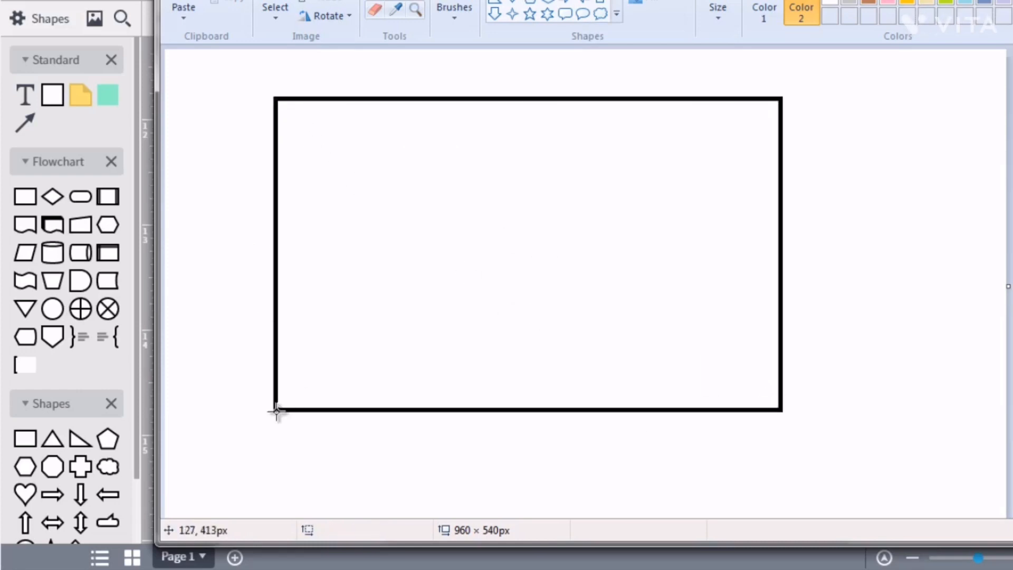
Draw a full-height sidebar rectangle about 88 × 353 px along the frame's left edge, with a 77 × 21 px box inside it.
{"action": "left_click_drag", "start_coordinate": [276, 411], "coordinate": [353, 102]}
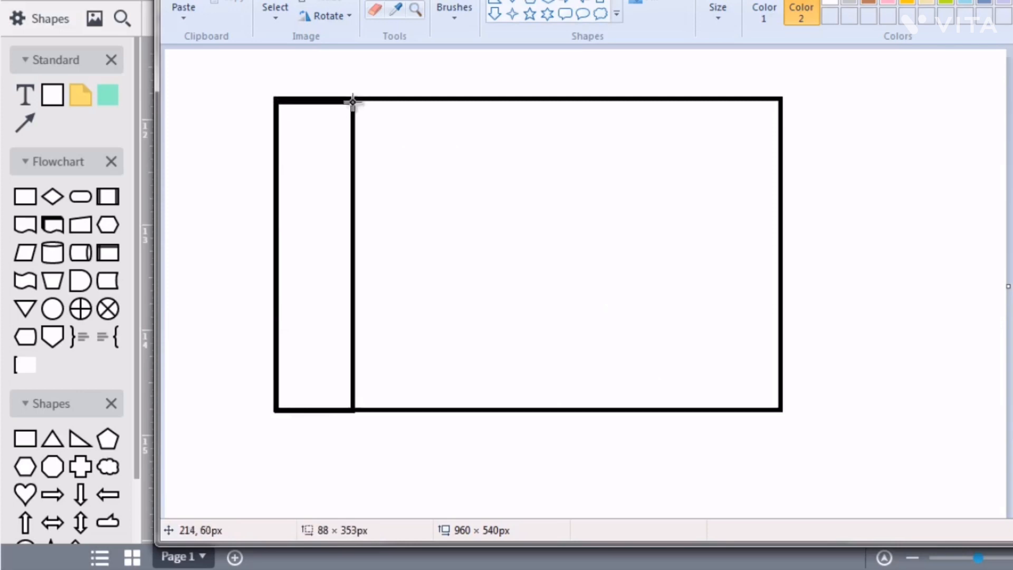
{"action": "left_click", "coordinate": [251, 265]}
{"action": "left_click_drag", "start_coordinate": [283, 281], "coordinate": [349, 298]}
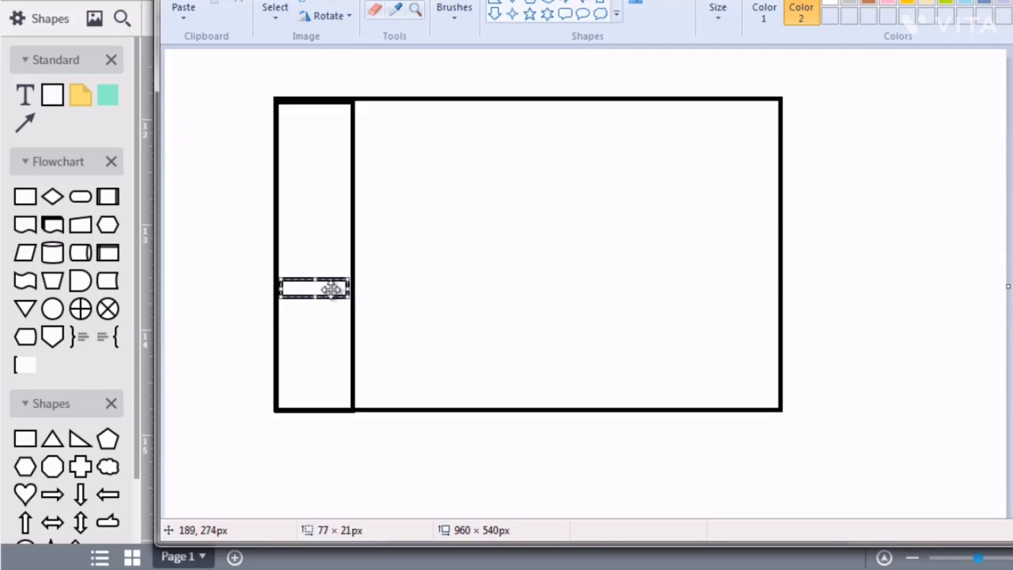
{"action": "left_click", "coordinate": [210, 244]}
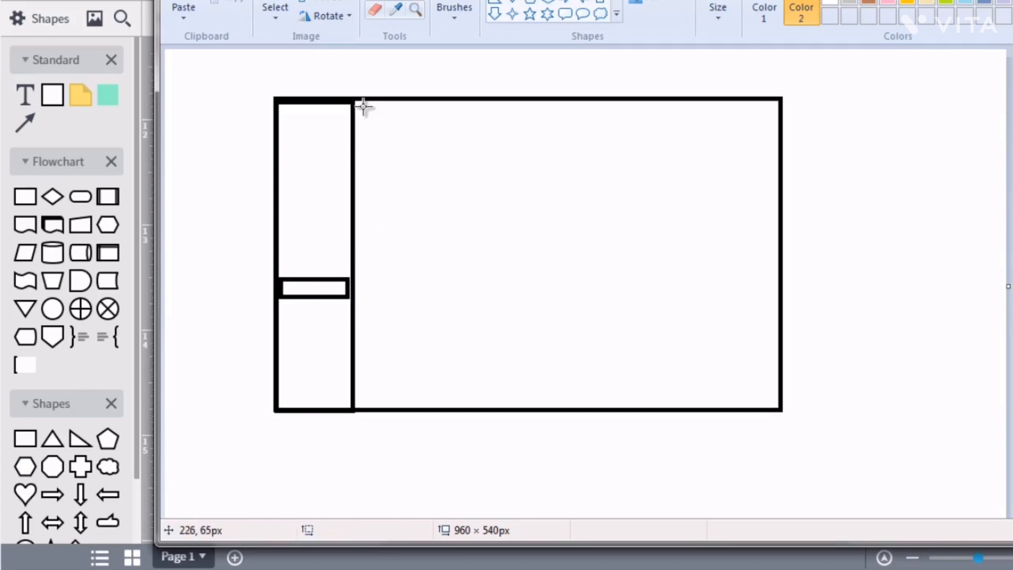
Draw a header bar about 479 × 34 px across the frame beside the sidebar and a content area about 467 × 298 px beneath it.
{"action": "left_click_drag", "start_coordinate": [353, 102], "coordinate": [775, 134]}
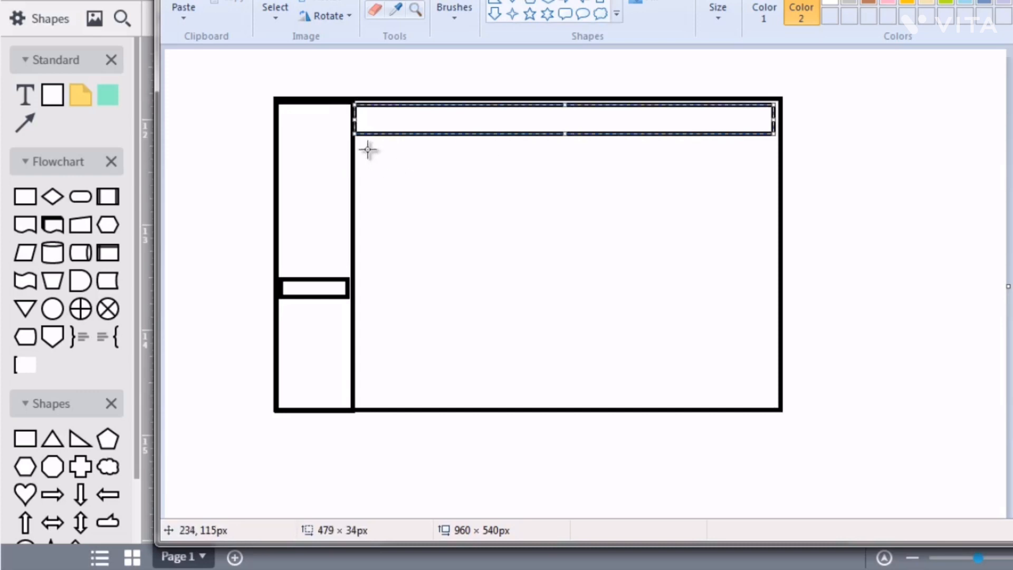
{"action": "left_click", "coordinate": [866, 98]}
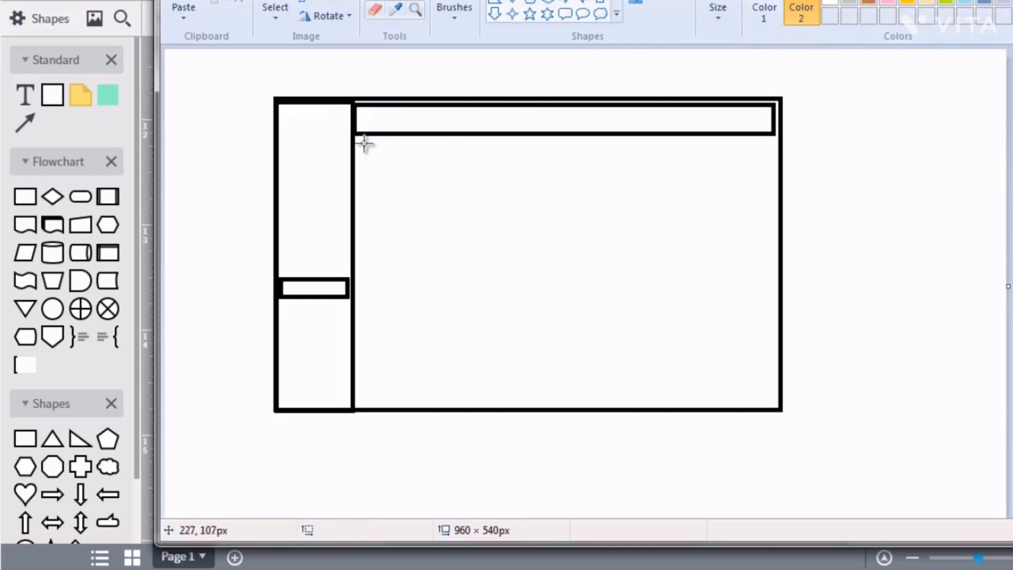
{"action": "left_click_drag", "start_coordinate": [363, 140], "coordinate": [771, 401]}
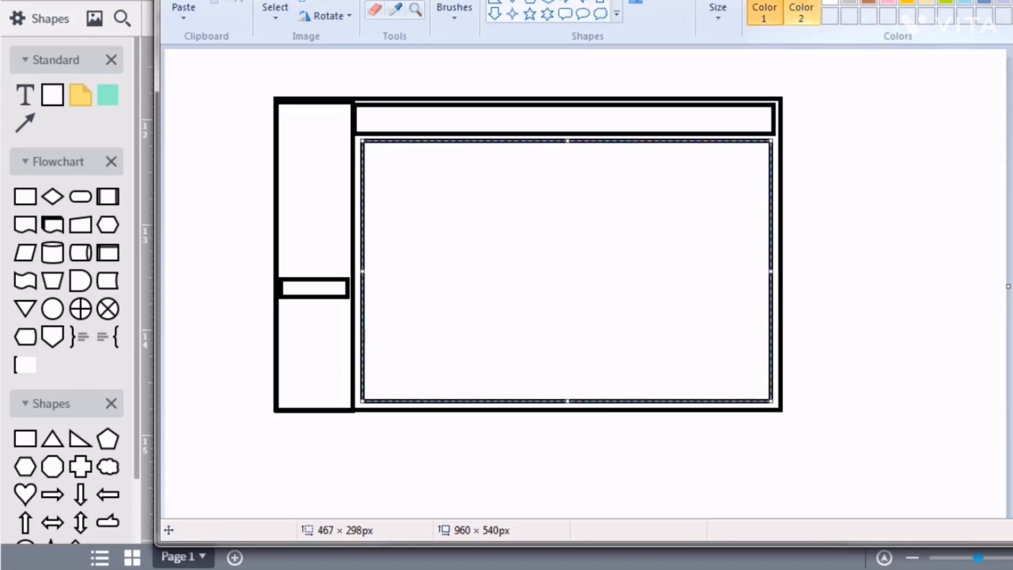
{"action": "left_click", "coordinate": [824, 150]}
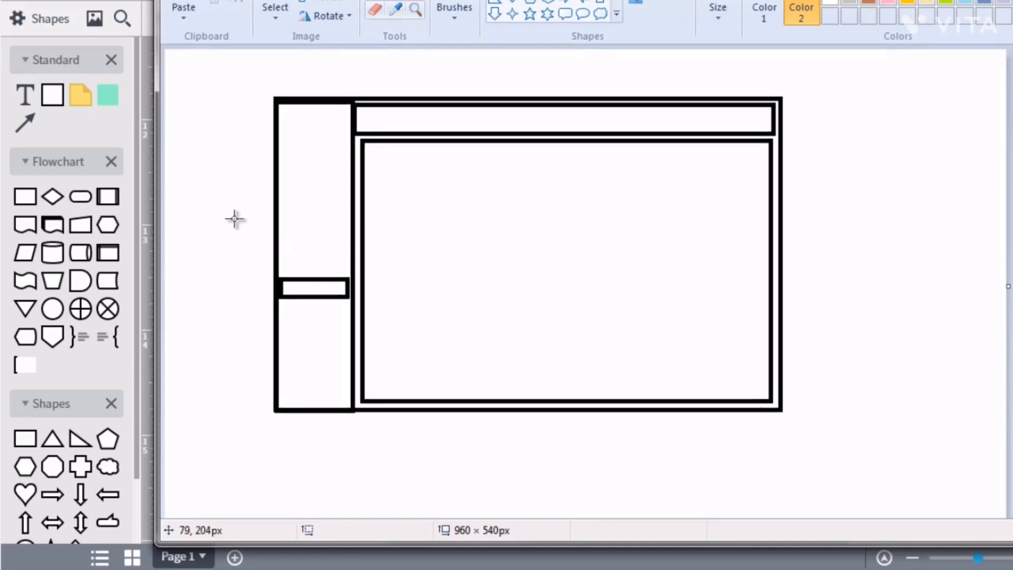
Draw an arrow from outside the frame's lower-left corner pointing up at the small box in the sidebar.
{"action": "scroll", "coordinate": [235, 219], "scroll_direction": "down", "scroll_amount": 1}
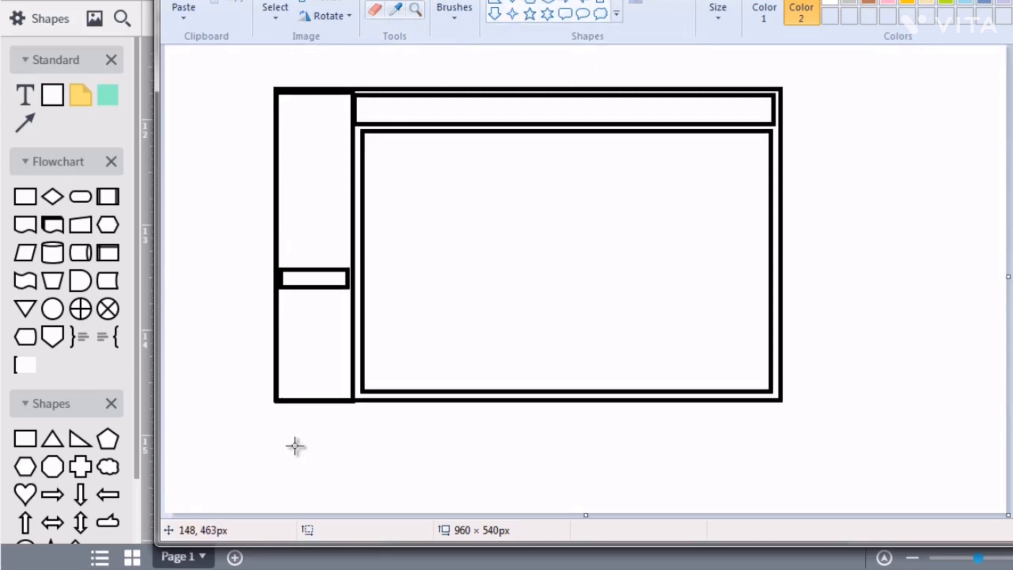
{"action": "mouse_move", "coordinate": [248, 409]}
{"action": "left_mouse_down"}
{"action": "mouse_move", "coordinate": [291, 295]}
{"action": "mouse_move", "coordinate": [263, 325]}
{"action": "mouse_move", "coordinate": [291, 304]}
{"action": "mouse_move", "coordinate": [296, 313]}
{"action": "mouse_move", "coordinate": [295, 303]}
{"action": "left_mouse_up"}
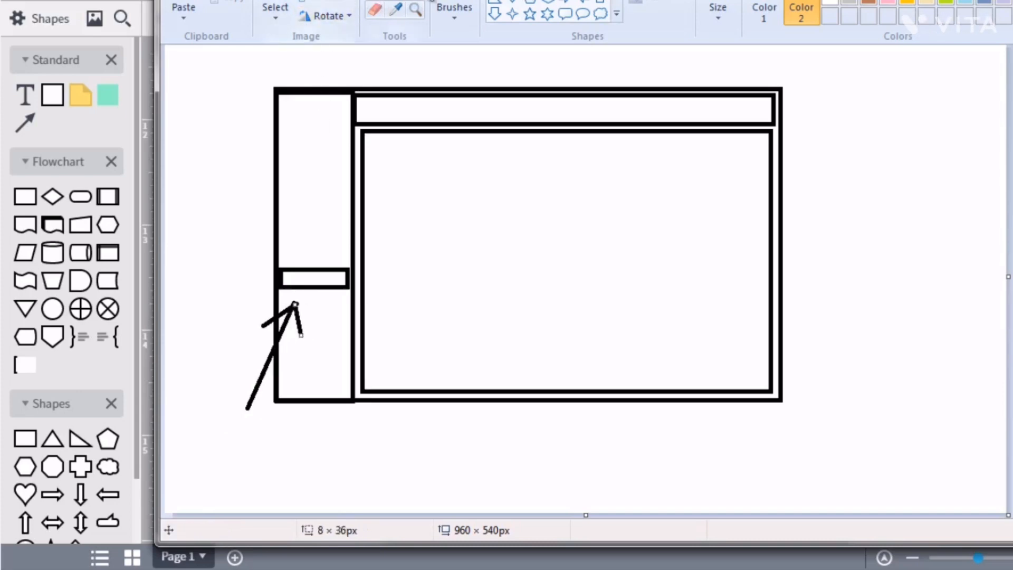
Add a text note below the arrow listing "- List Campaigns" and "- Create New Campaign", widened so each entry fits on one line.
{"action": "left_click", "coordinate": [223, 441]}
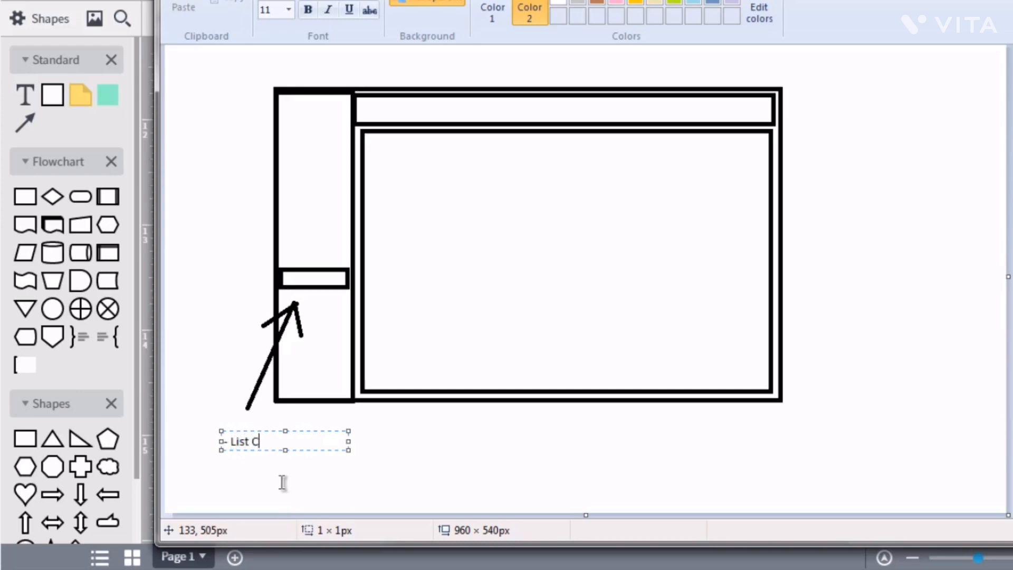
{"action": "type", "text": "- List Campaigns"}
{"action": "key", "text": "Return"}
{"action": "type", "text": "-"}
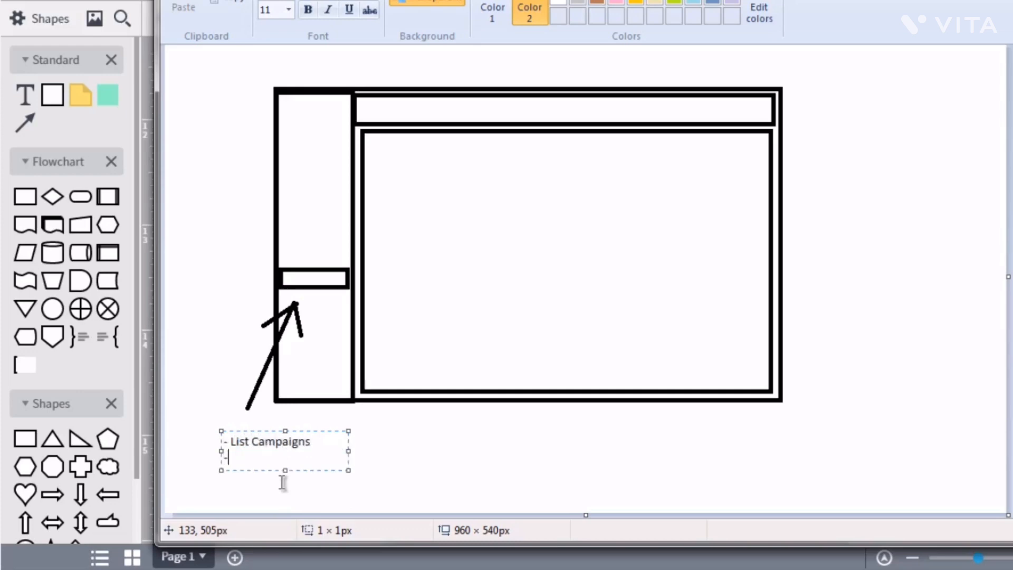
{"action": "type", "text": " Create New Ca"}
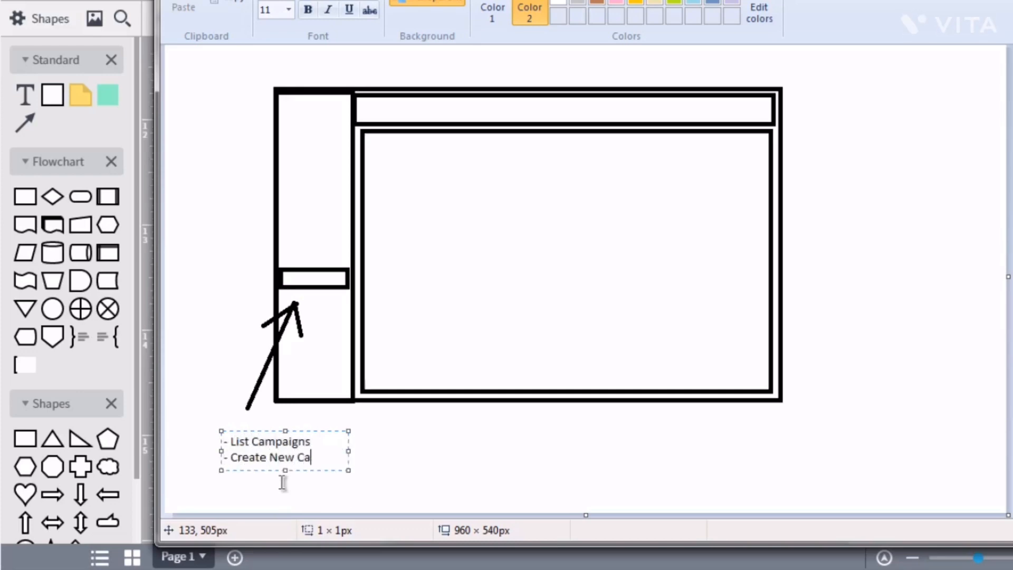
{"action": "type", "text": "mpaign"}
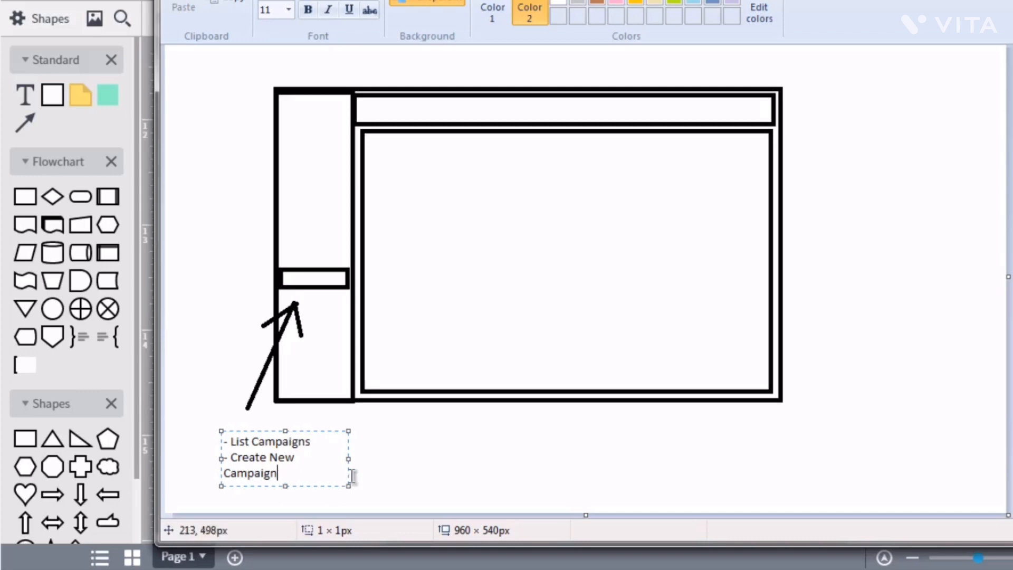
{"action": "left_click_drag", "start_coordinate": [348, 459], "coordinate": [375, 463]}
{"action": "left_click", "coordinate": [423, 451]}
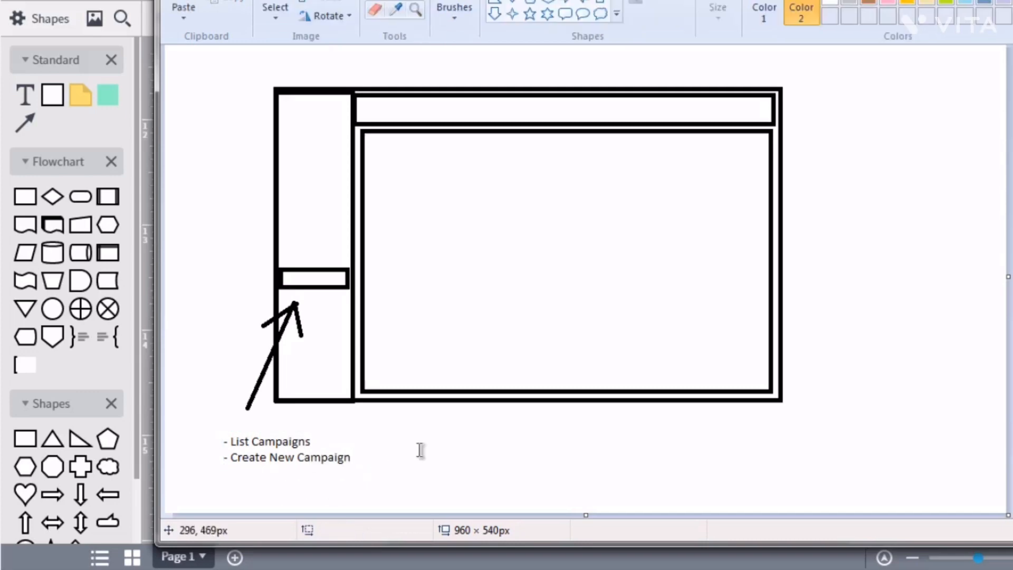
{"action": "left_click", "coordinate": [292, 449]}
{"action": "left_click", "coordinate": [464, 446]}
{"action": "left_click", "coordinate": [215, 440]}
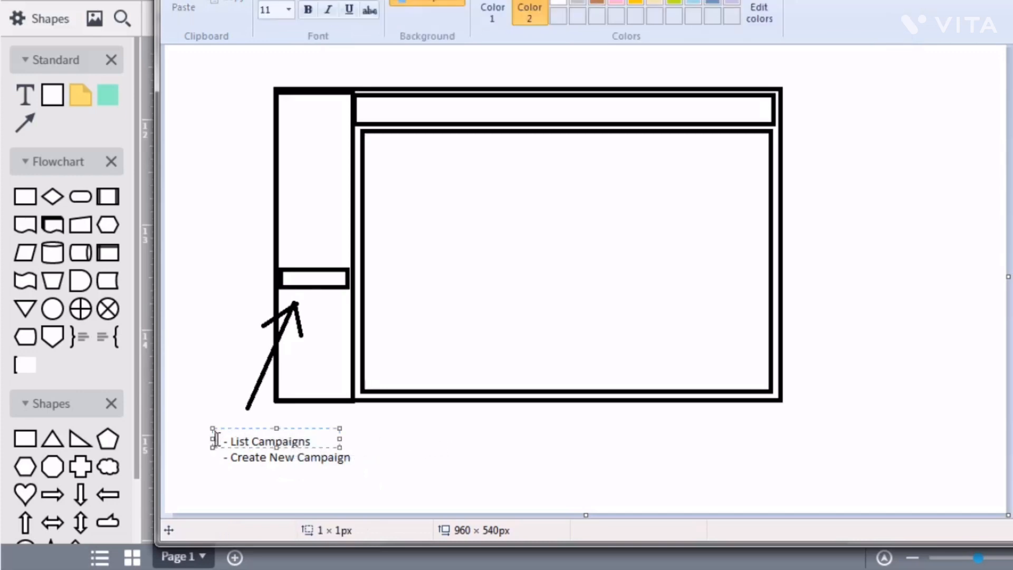
{"action": "left_click", "coordinate": [422, 442]}
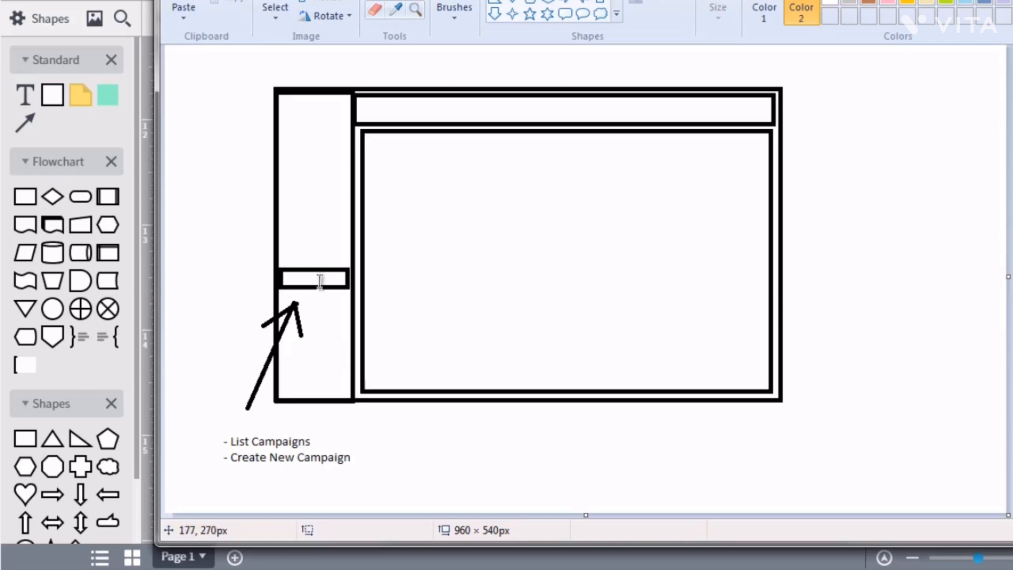
Add the heading "Name Of Plugin" above the campaign list and the label "Welcome Screen" inside the content area.
{"action": "left_click", "coordinate": [229, 426]}
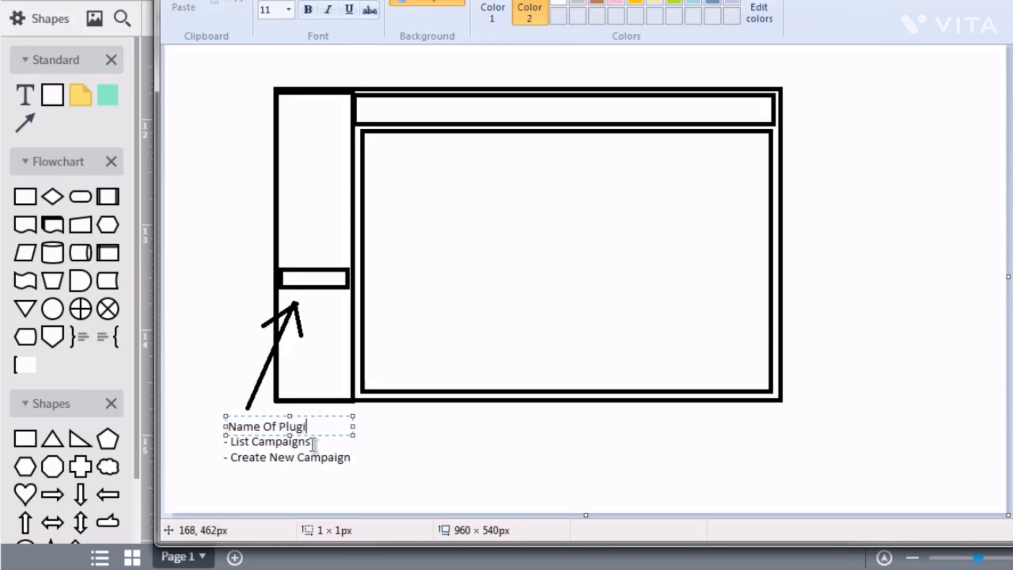
{"action": "left_click", "coordinate": [516, 447]}
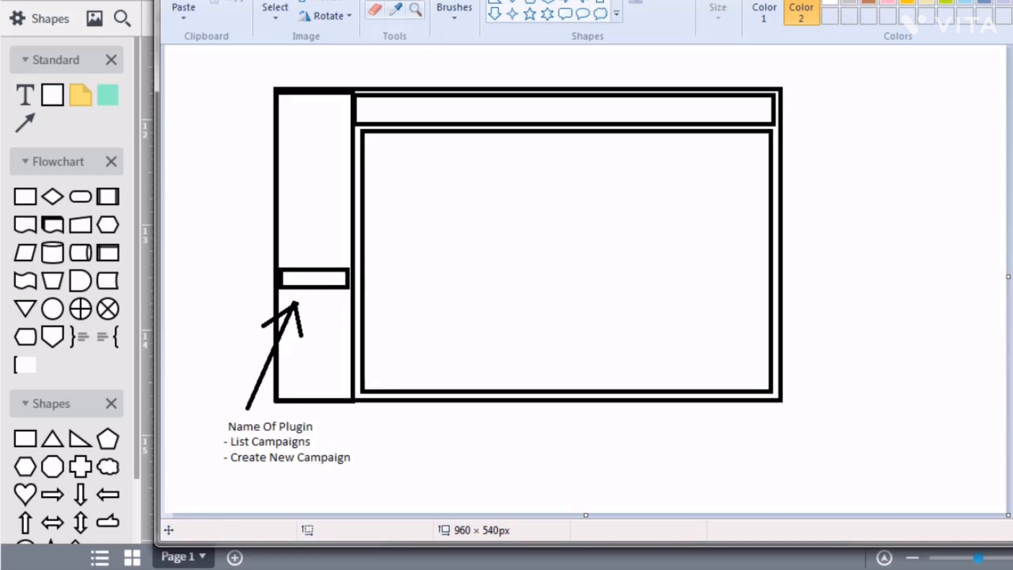
{"action": "left_click", "coordinate": [431, 230]}
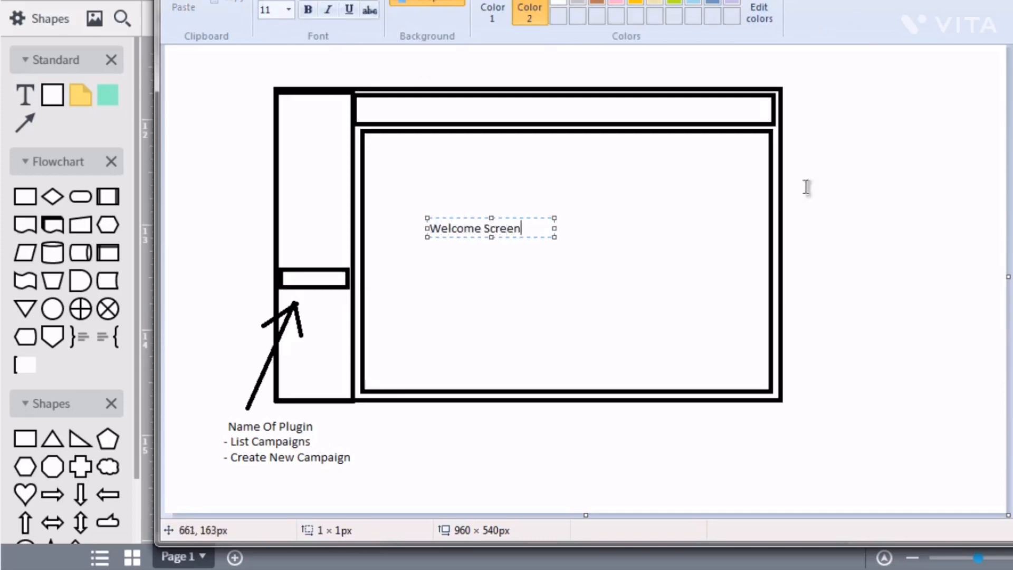
{"action": "left_click", "coordinate": [959, 230]}
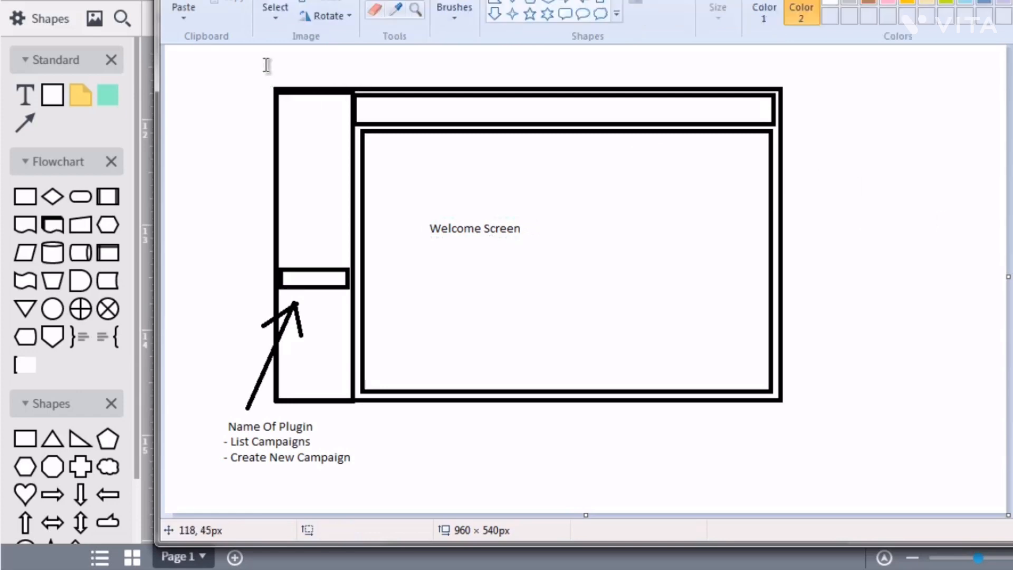
Zoom out the welcome screen mockup, then open a second blank Paint window and position it for drawing.
{"action": "left_click", "coordinate": [275, 11]}
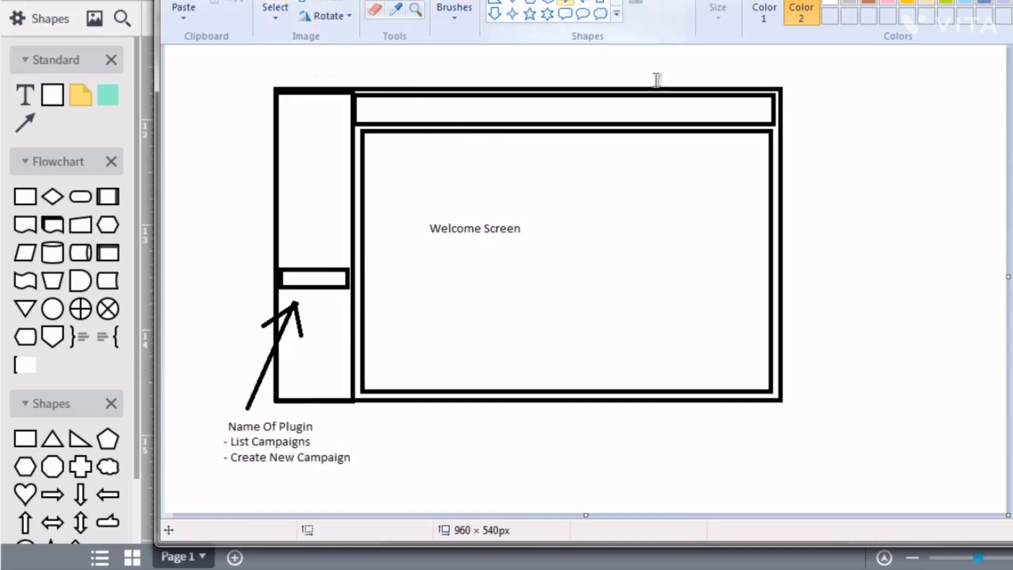
{"action": "left_click", "coordinate": [869, 143]}
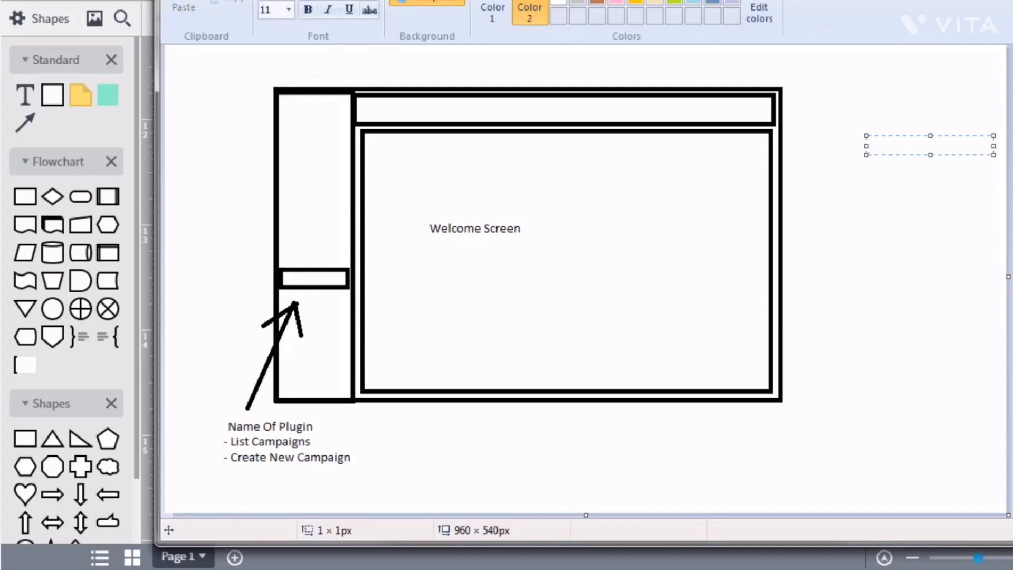
{"action": "key", "text": "ctrl+Page_Down"}
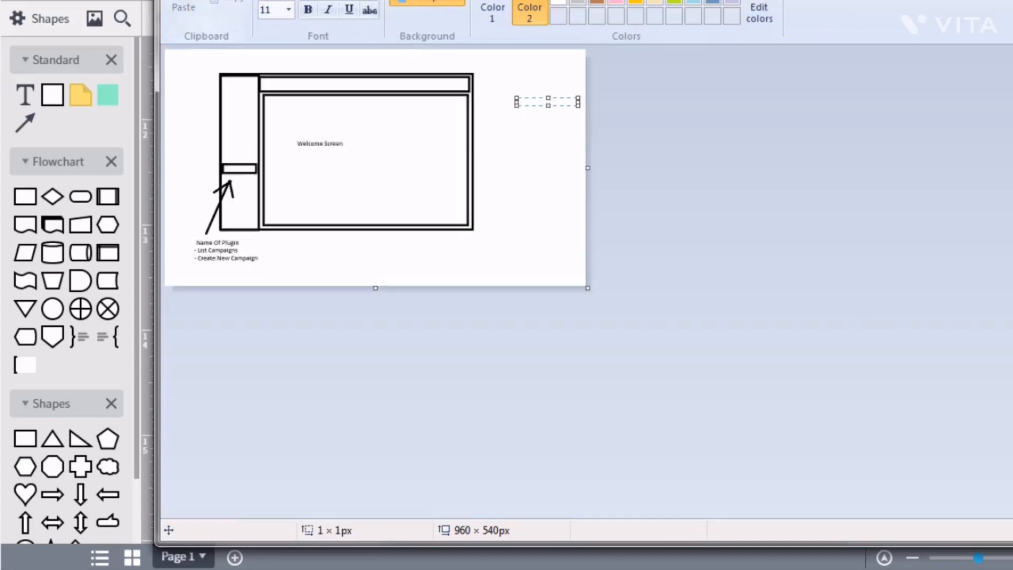
{"action": "key", "text": "super"}
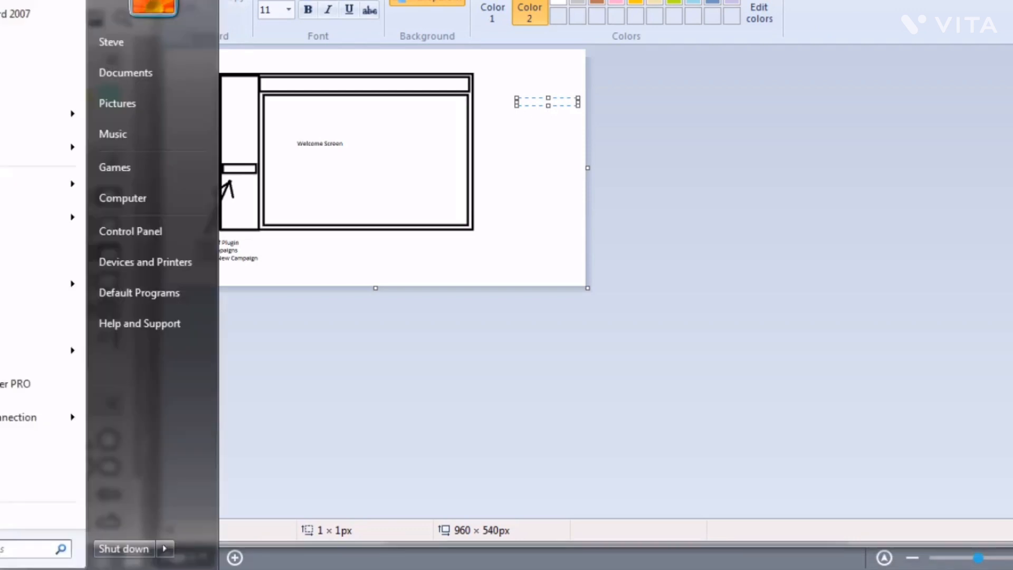
{"action": "type", "text": "paint"}
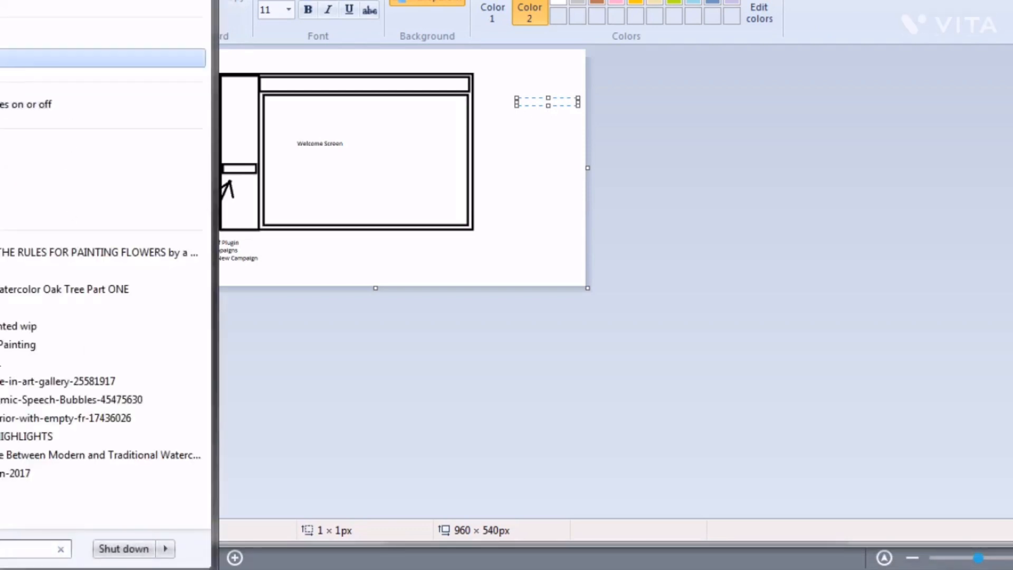
{"action": "key", "text": "Escape"}
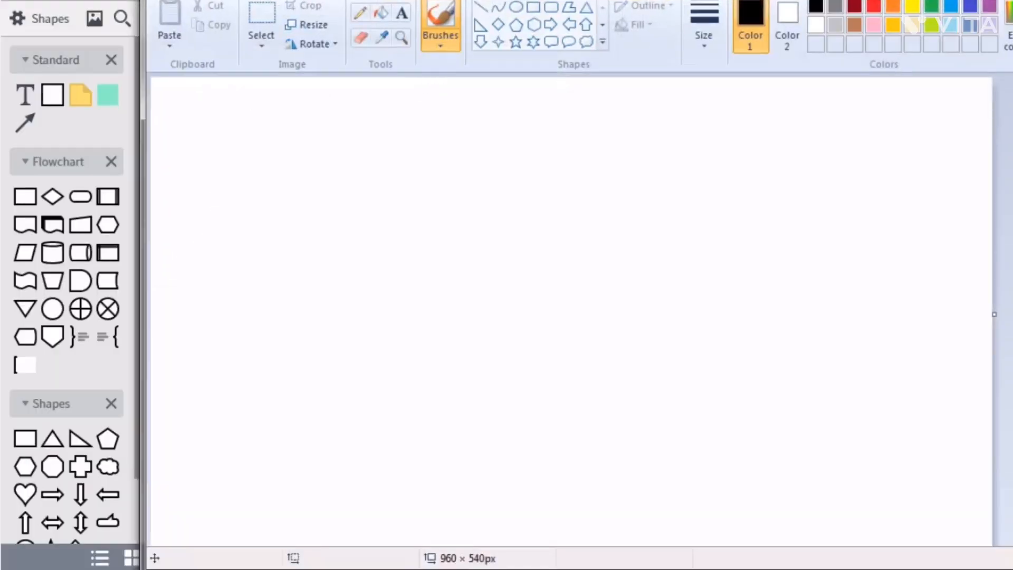
{"action": "left_click_drag", "start_coordinate": [519, 0], "coordinate": [593, 28]}
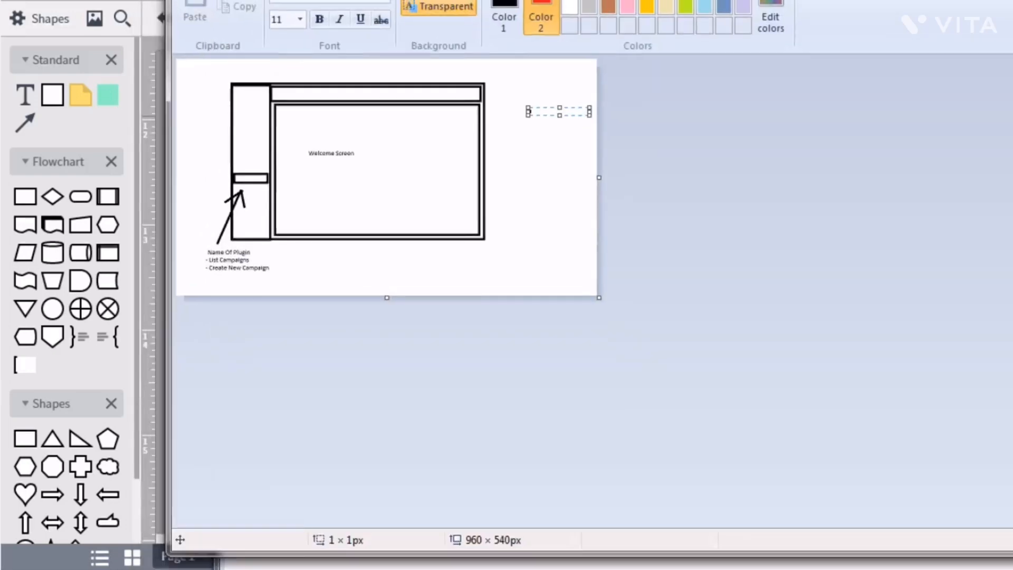
{"action": "left_click", "coordinate": [550, 165]}
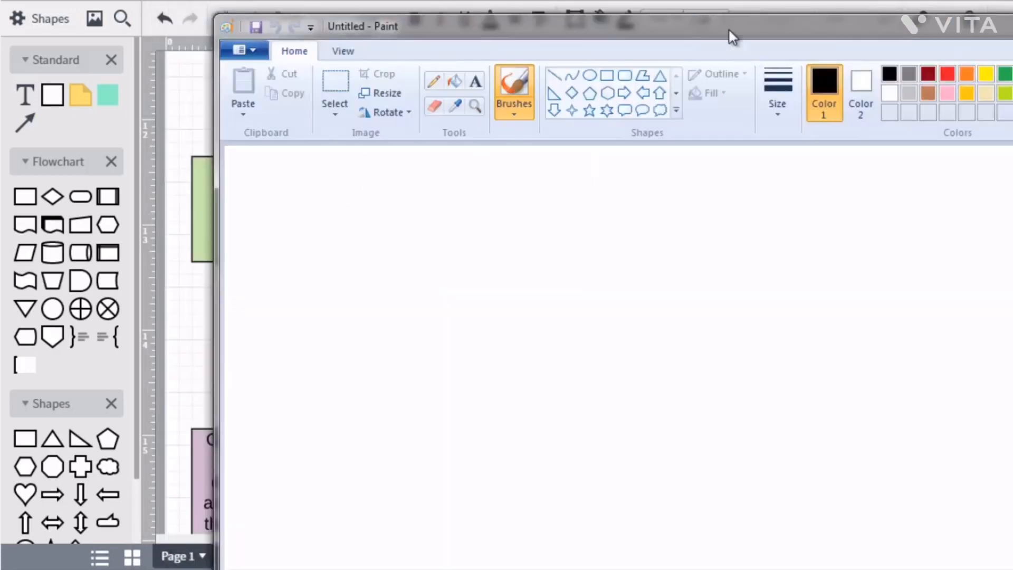
{"action": "mouse_move", "coordinate": [730, 31]}
{"action": "left_mouse_down"}
{"action": "mouse_move", "coordinate": [544, 1]}
{"action": "mouse_move", "coordinate": [555, 0]}
{"action": "left_mouse_up"}
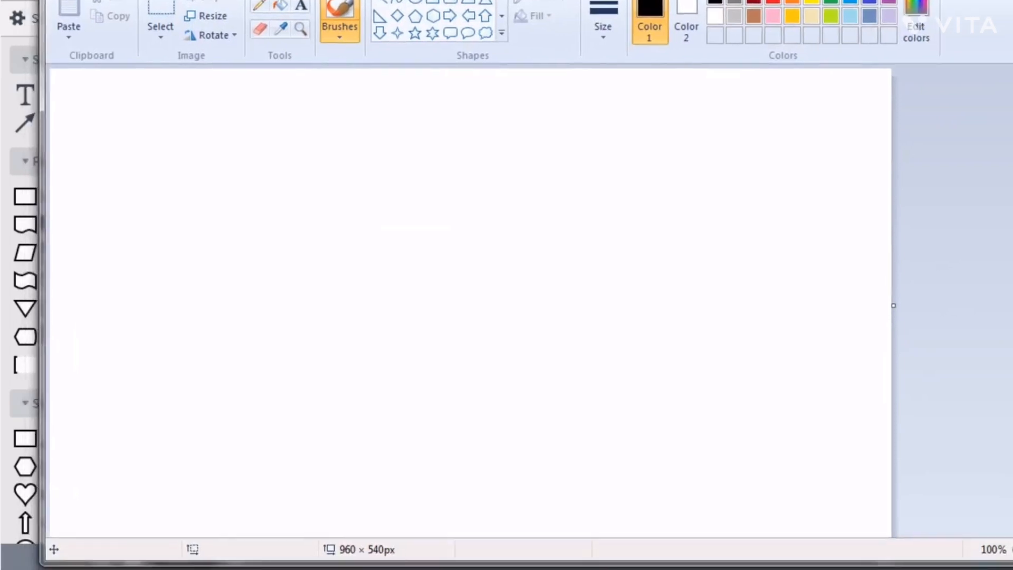
Draw a black outlined rectangle about 691 × 407 px on the blank canvas as the second mockup's outer frame.
{"action": "left_click", "coordinate": [433, 5]}
{"action": "left_click_drag", "start_coordinate": [135, 116], "coordinate": [741, 472]}
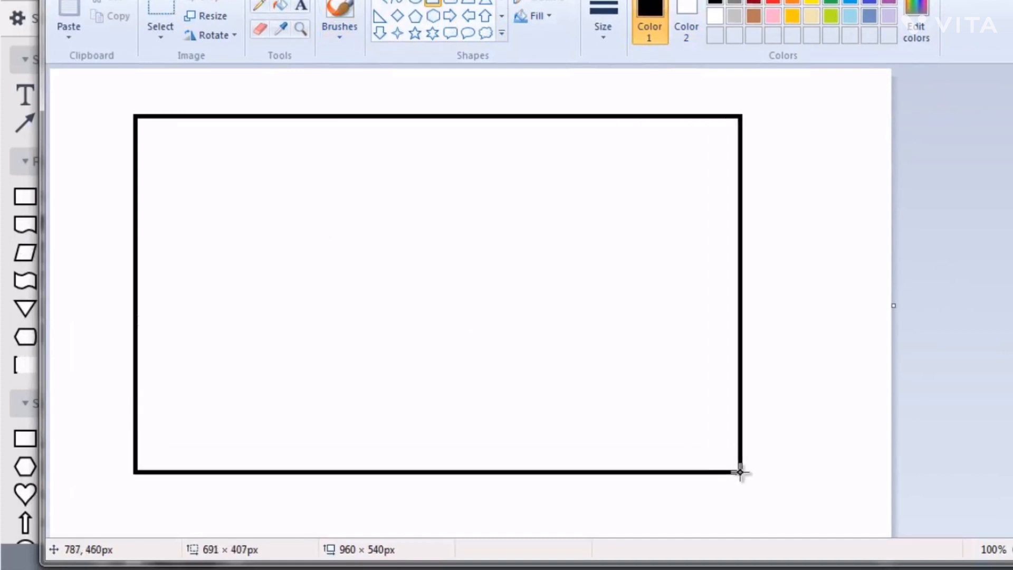
{"action": "left_click", "coordinate": [100, 246]}
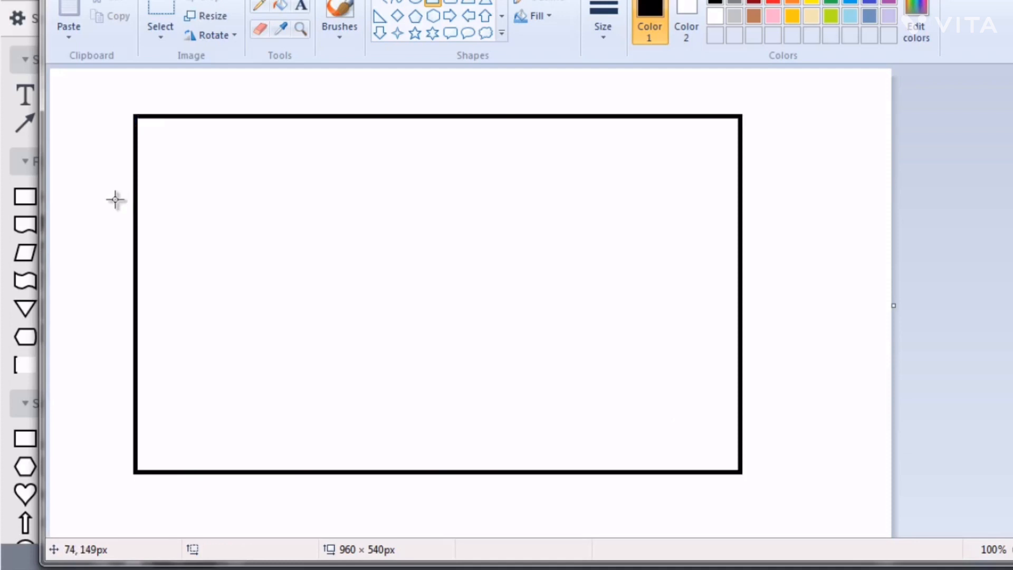
Add the title "LIST CAMPAIGNS" above the outer frame.
{"action": "left_click", "coordinate": [297, 9]}
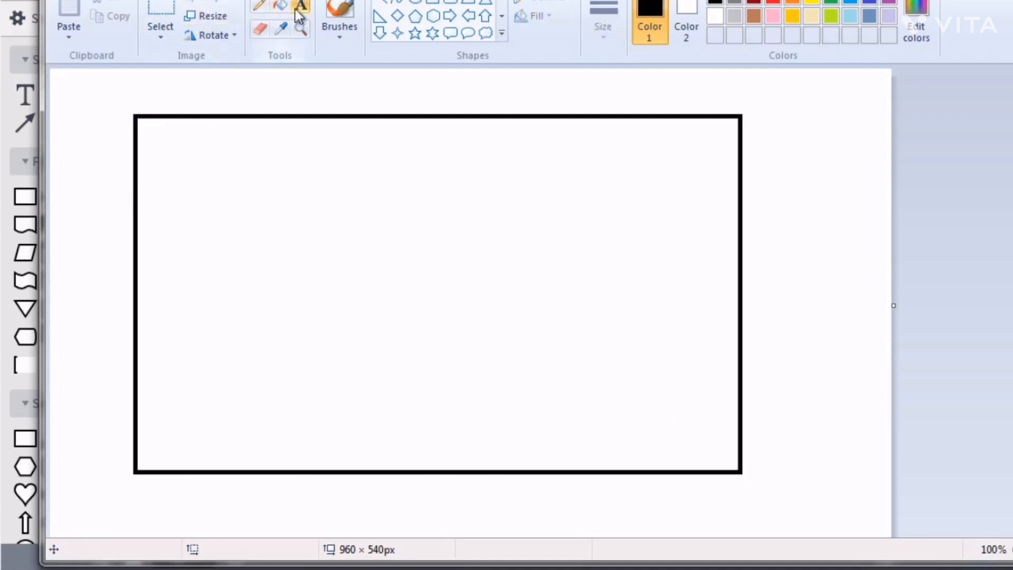
{"action": "left_click", "coordinate": [256, 83]}
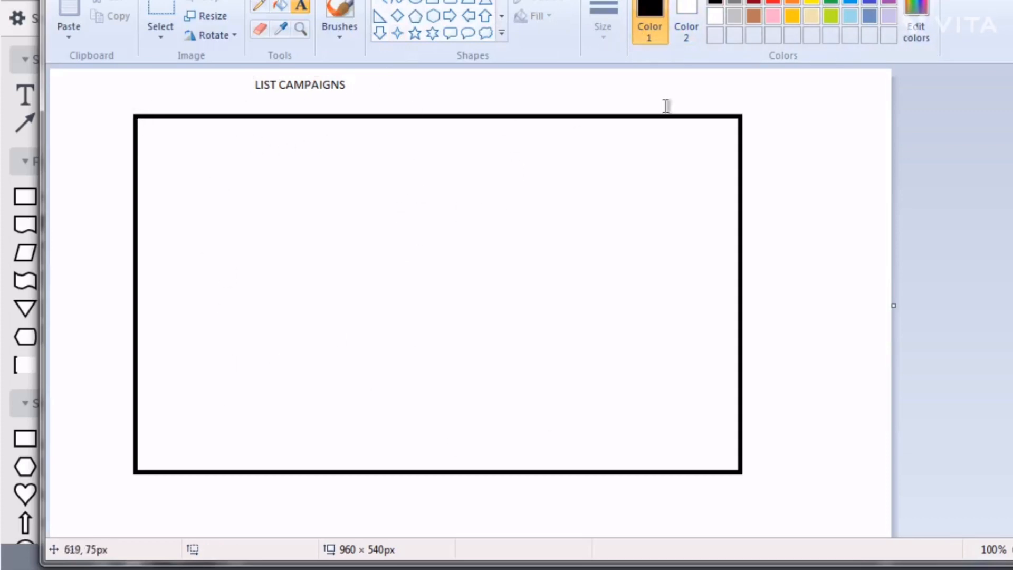
{"action": "left_click", "coordinate": [802, 189]}
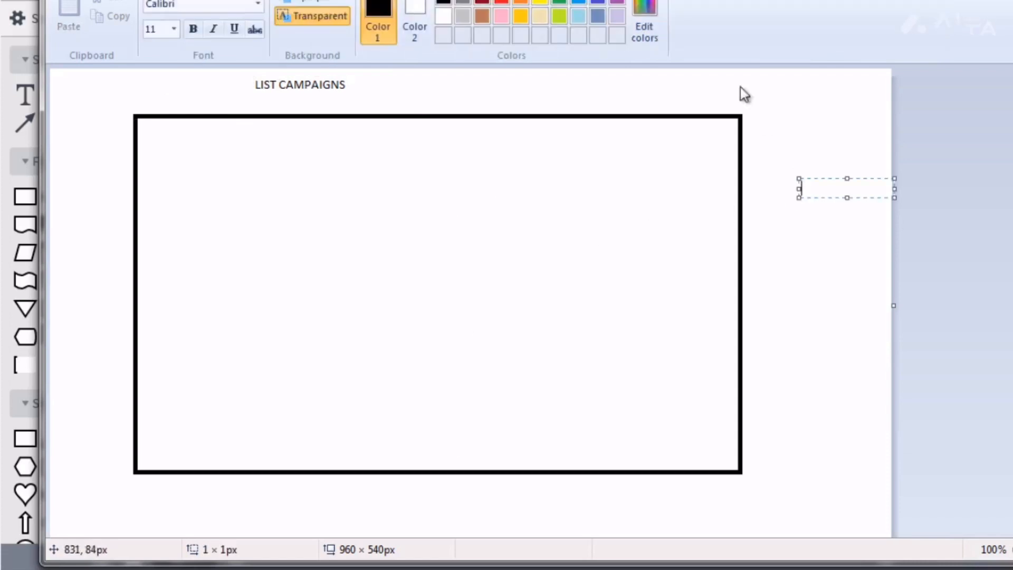
{"action": "left_click", "coordinate": [790, 94]}
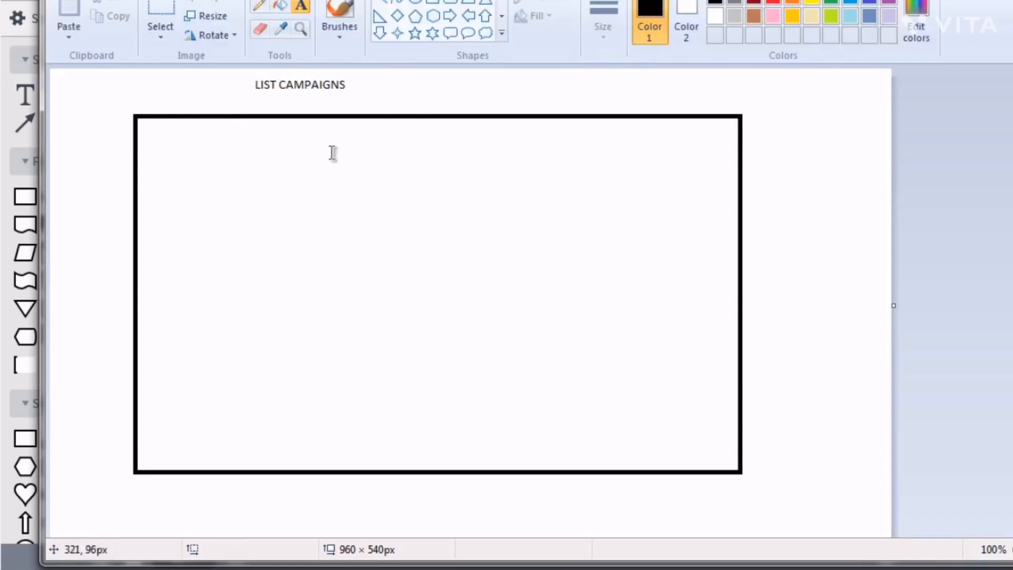
Draw a content area about 499 × 345 px inside the frame, with a tall sidebar beside it and a thin header bar above it.
{"action": "left_click", "coordinate": [431, 3]}
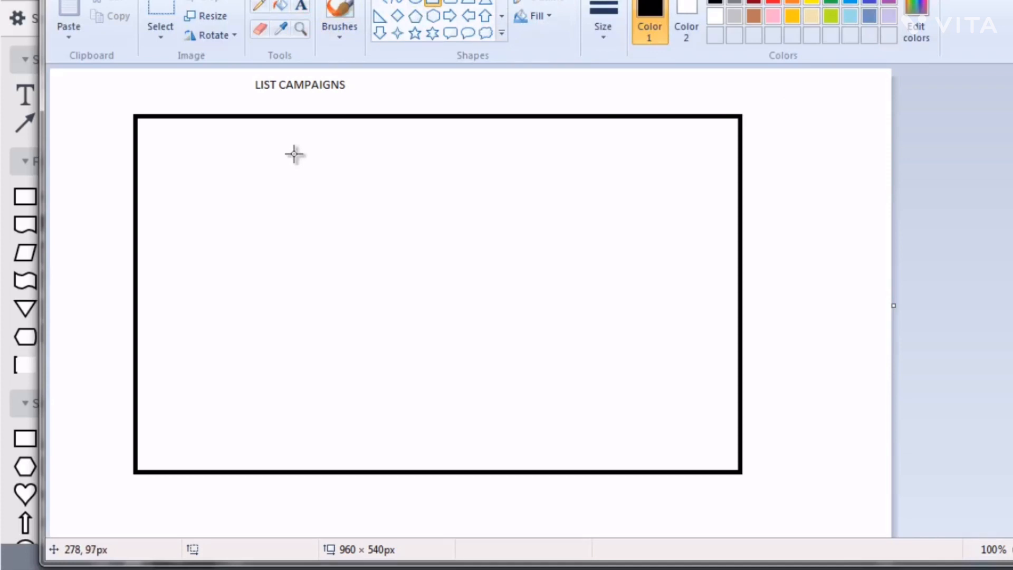
{"action": "mouse_move", "coordinate": [293, 149]}
{"action": "left_mouse_down"}
{"action": "mouse_move", "coordinate": [636, 208]}
{"action": "mouse_move", "coordinate": [671, 241]}
{"action": "mouse_move", "coordinate": [712, 240]}
{"action": "mouse_move", "coordinate": [762, 480]}
{"action": "mouse_move", "coordinate": [721, 450]}
{"action": "mouse_move", "coordinate": [676, 289]}
{"action": "mouse_move", "coordinate": [682, 164]}
{"action": "mouse_move", "coordinate": [731, 451]}
{"action": "left_mouse_up"}
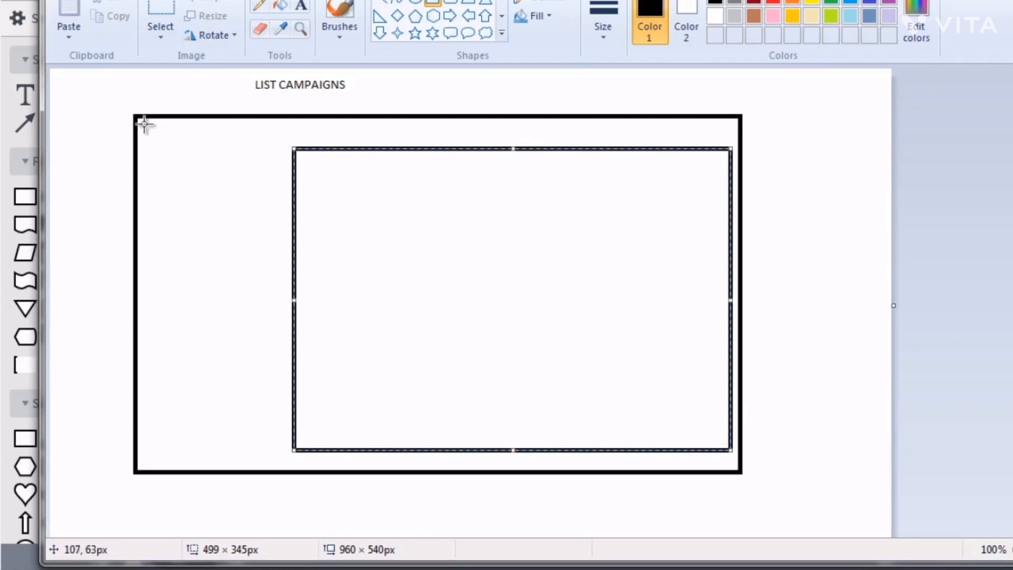
{"action": "left_click_drag", "start_coordinate": [143, 123], "coordinate": [234, 462]}
{"action": "left_click", "coordinate": [249, 125]}
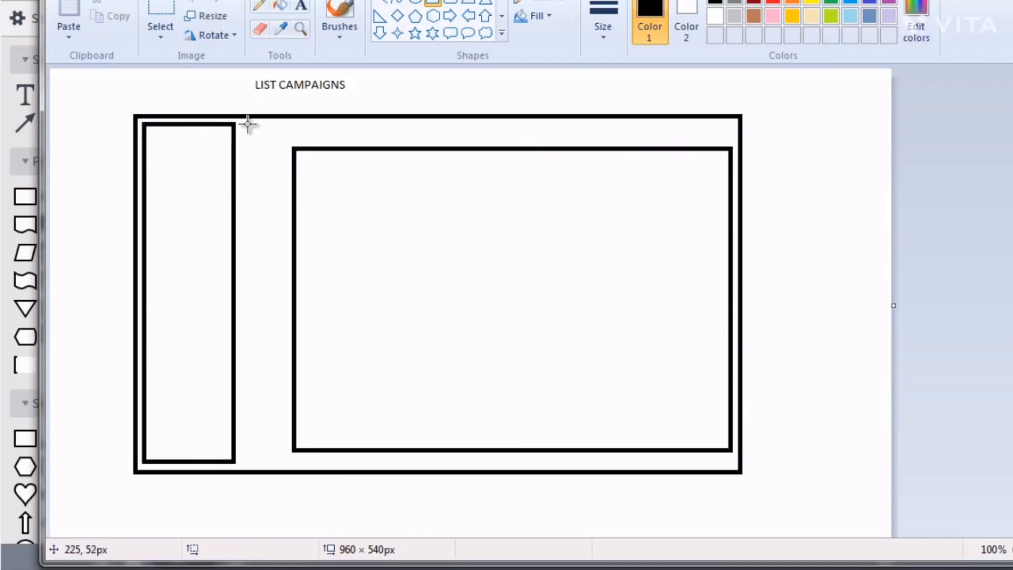
{"action": "left_click_drag", "start_coordinate": [248, 125], "coordinate": [730, 140]}
Start a text list in the content area with the entries "Campaign 1" and "Campaign 2".
{"action": "left_click", "coordinate": [301, 7]}
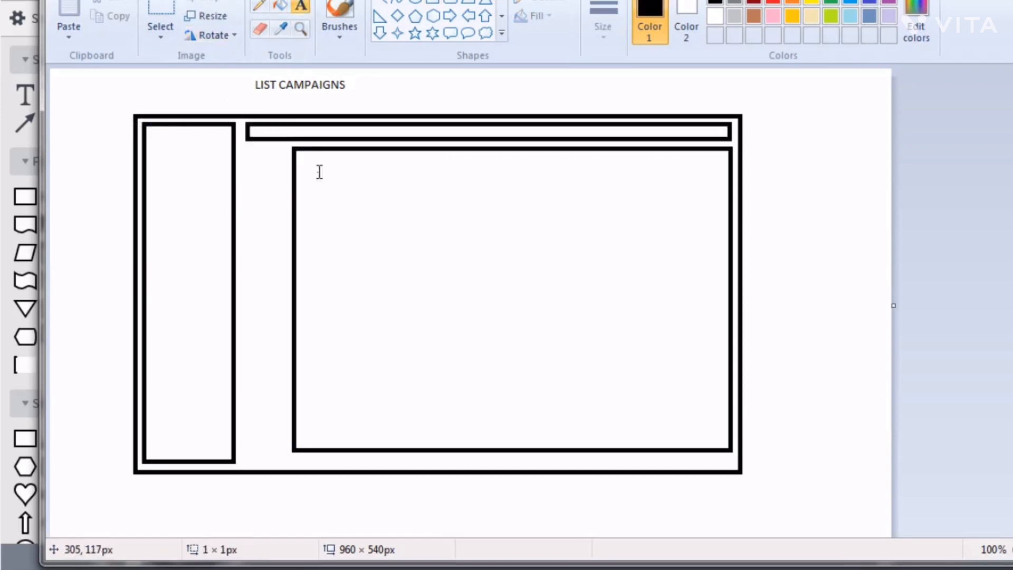
{"action": "left_click", "coordinate": [317, 172]}
{"action": "type", "text": "Campaign "}
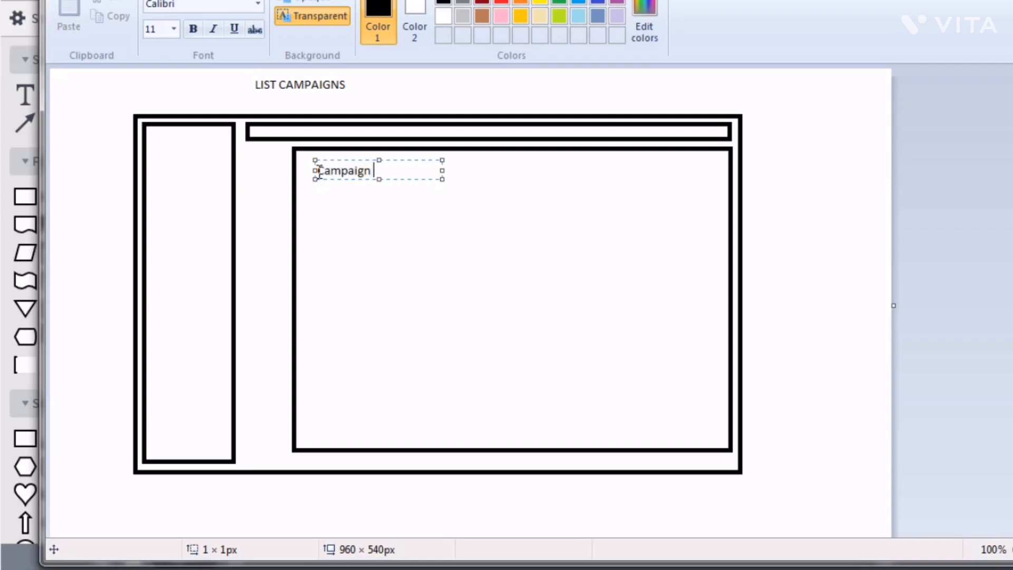
{"action": "type", "text": "1"}
{"action": "key", "text": "ctrl+a"}
{"action": "key", "text": "ctrl+c"}
{"action": "key", "text": "End"}
{"action": "key", "text": "Return"}
{"action": "key", "text": "ctrl+v"}
{"action": "key", "text": "Return"}
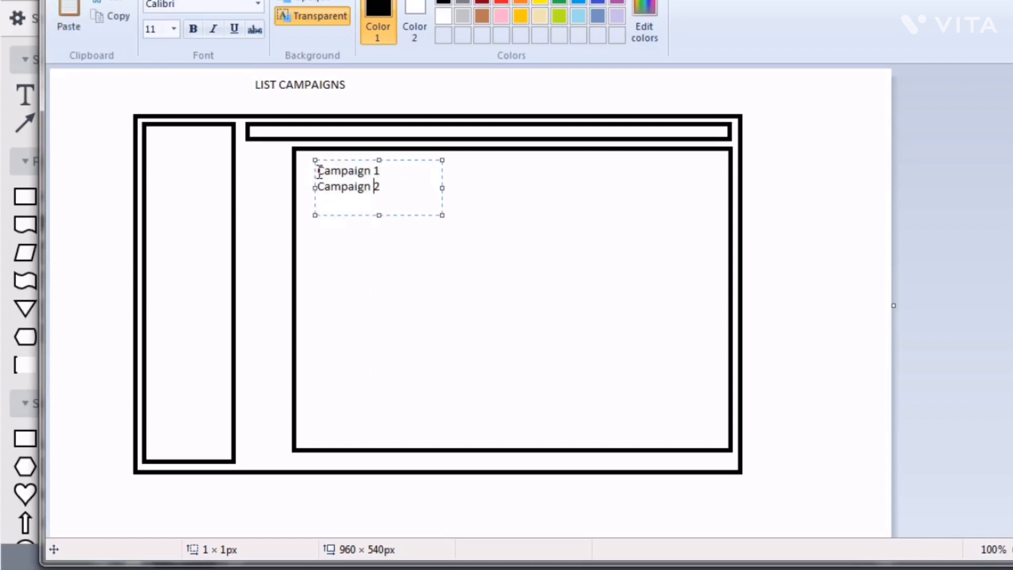
Extend the list with "Campaign 3" and "Campaign 4", adding the note "- edit each campaign" after the last entry.
{"action": "key", "text": "shift+Home"}
{"action": "key", "text": "End"}
{"action": "key", "text": "ctrl+v"}
{"action": "key", "text": "Return"}
{"action": "key", "text": "ctrl+v"}
{"action": "type", "text": "4"}
{"action": "key", "text": "Return"}
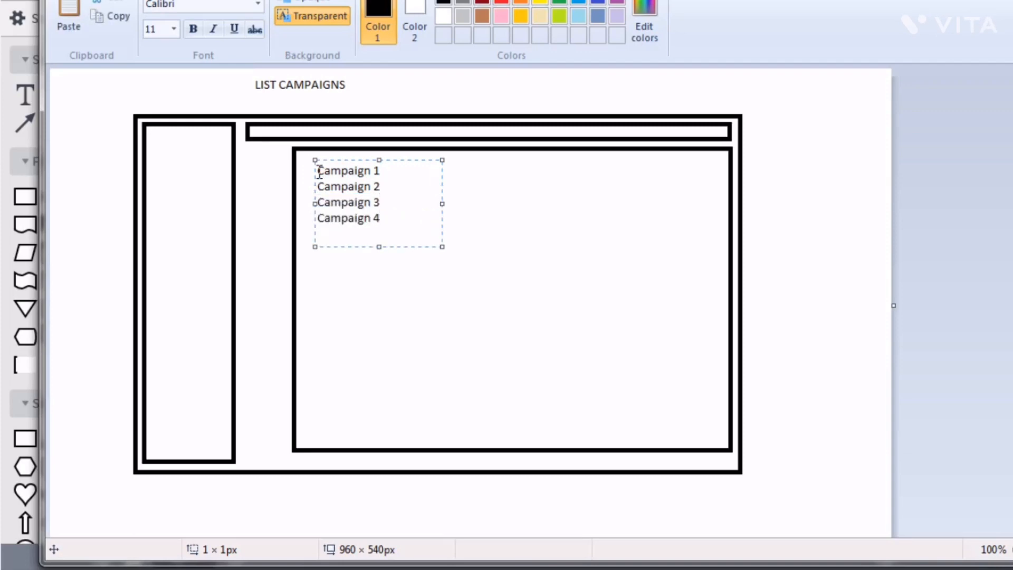
{"action": "type", "text": "- edit each campaign"}
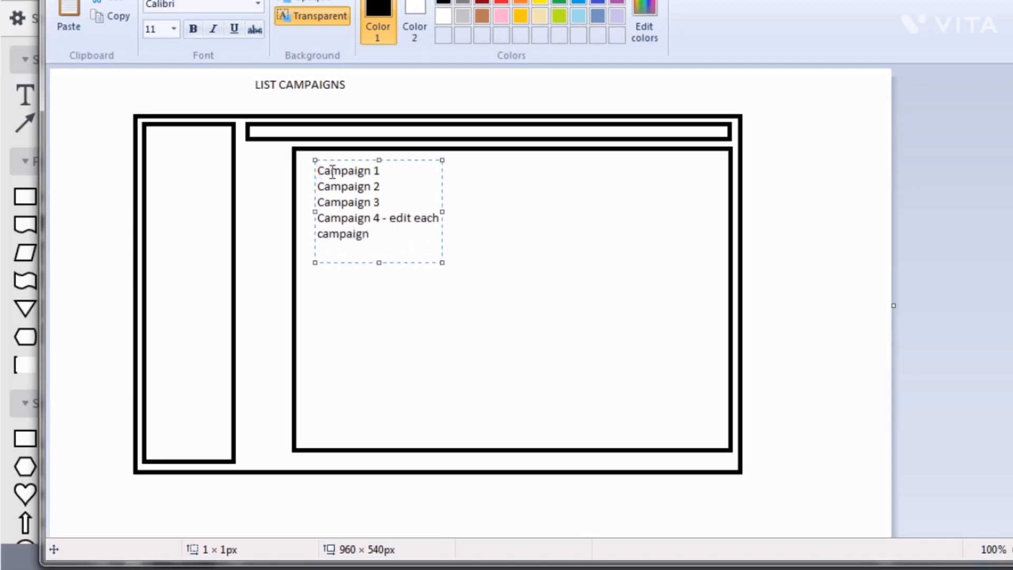
{"action": "left_click", "coordinate": [548, 163]}
Open another Paint window with a blank canvas for the next screen mockup.
{"action": "key", "text": "super"}
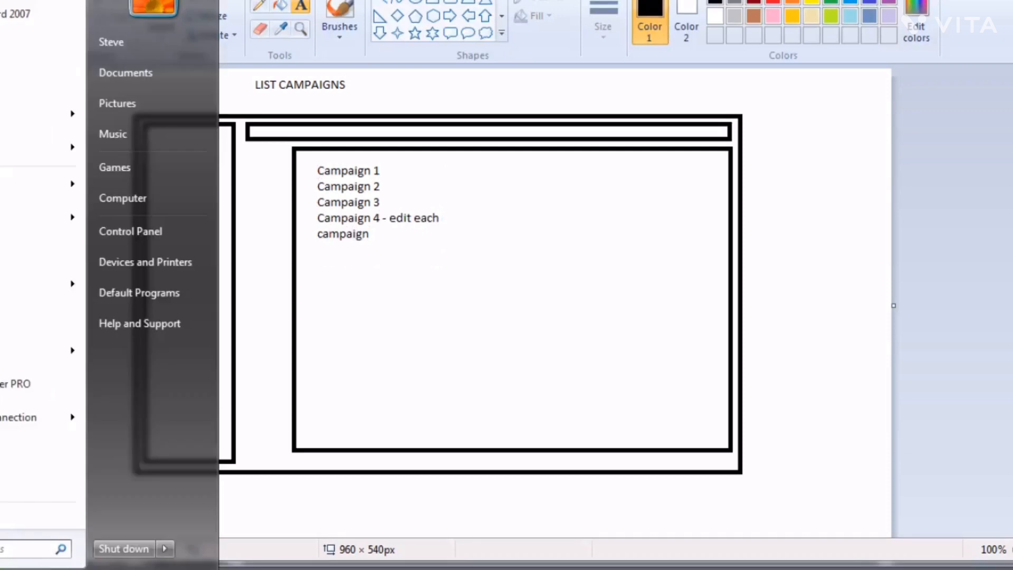
{"action": "type", "text": "paint"}
{"action": "key", "text": "Return"}
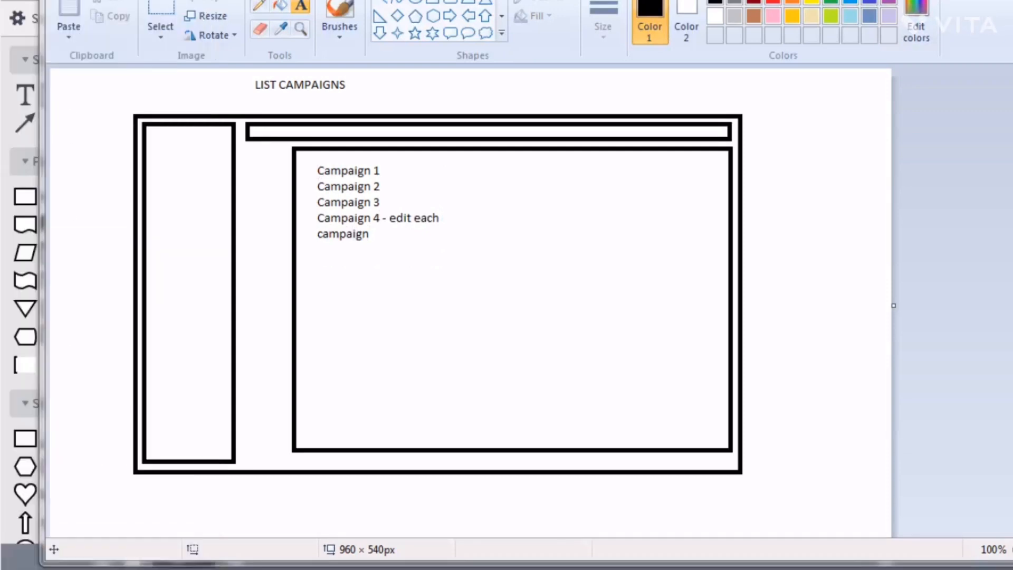
{"action": "left_click_drag", "start_coordinate": [528, 2], "coordinate": [436, 0]}
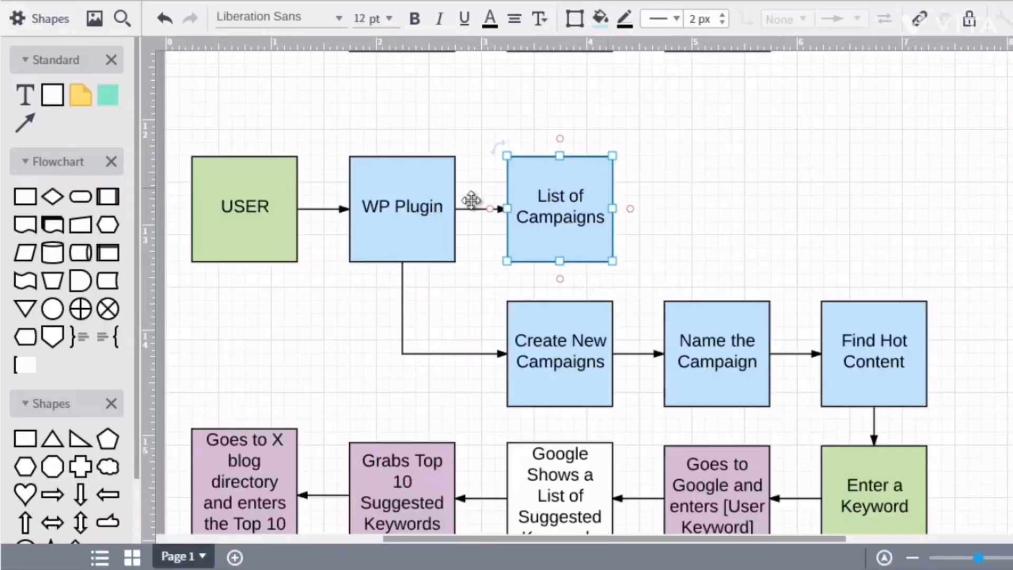
Switch to the flowchart and examine the "Create New Campaigns" and "Name the Campaign" boxes.
{"action": "left_click", "coordinate": [559, 353]}
{"action": "scroll", "coordinate": [662, 315], "scroll_direction": "down", "scroll_amount": 3}
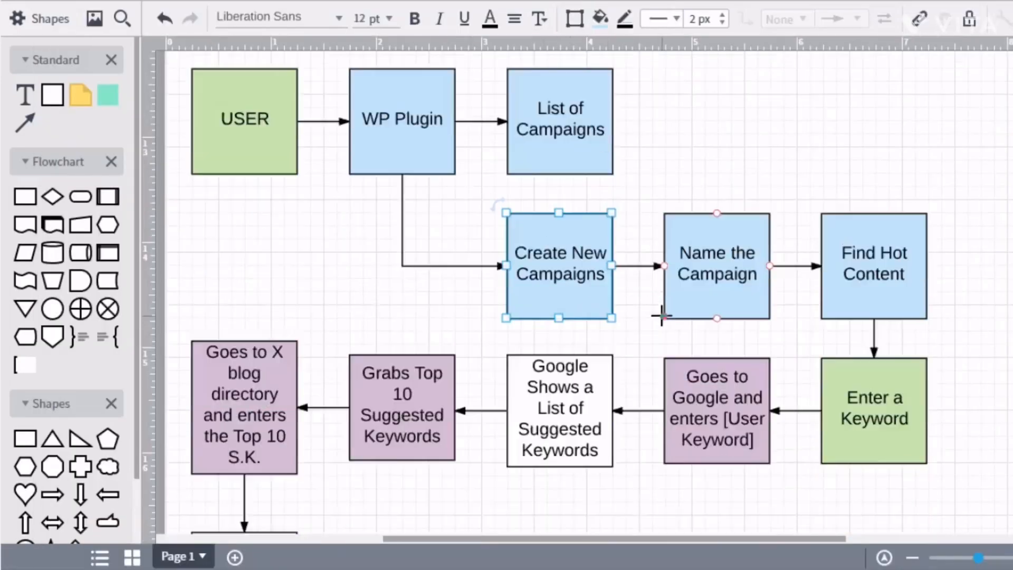
{"action": "left_click", "coordinate": [726, 281]}
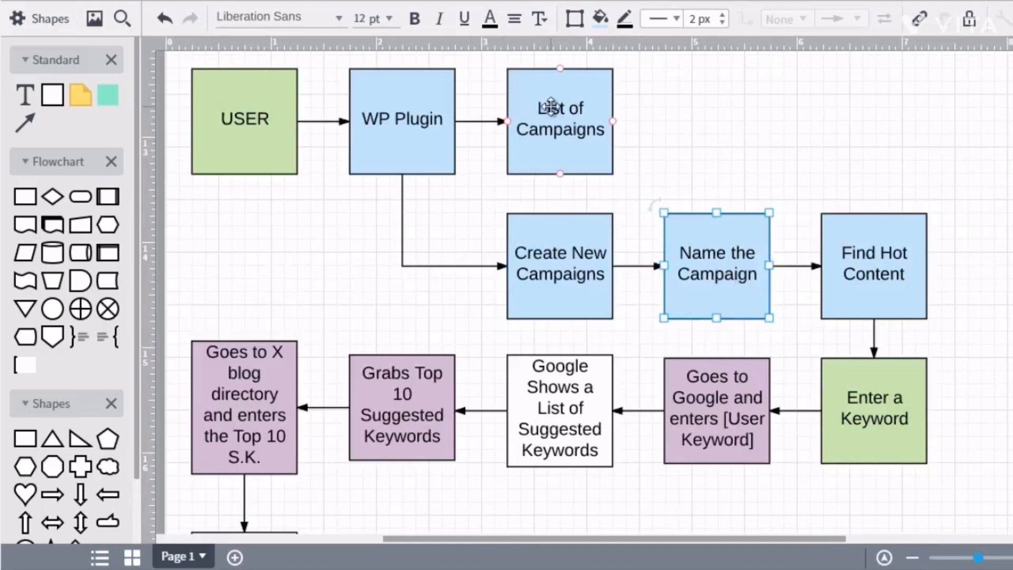
{"action": "left_click", "coordinate": [554, 224]}
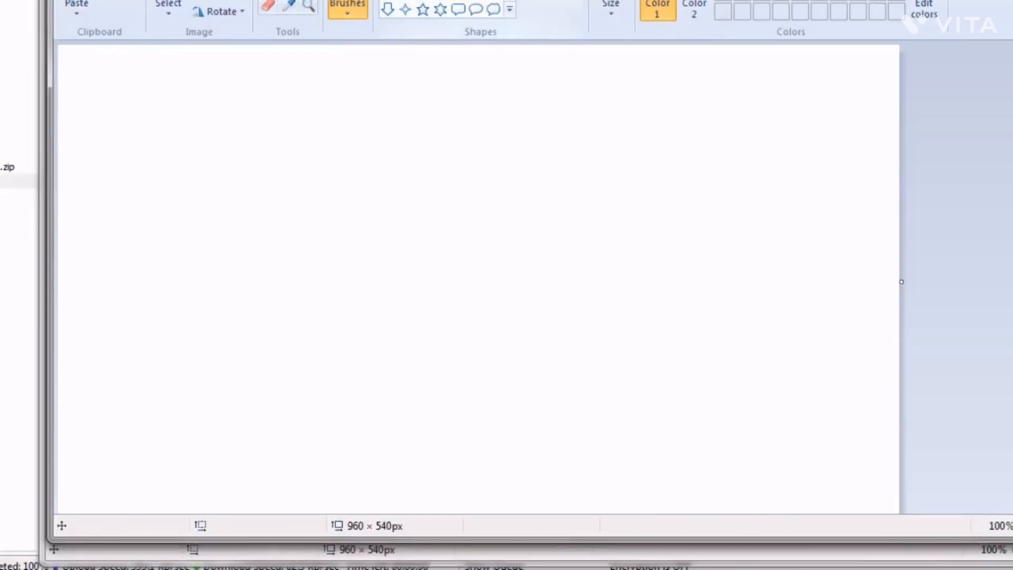
On the blank Paint canvas, draw a large outer frame with a tall sidebar about 144 × 441 px inside it.
{"action": "mouse_move", "coordinate": [167, 83]}
{"action": "left_mouse_down"}
{"action": "mouse_move", "coordinate": [665, 402]}
{"action": "mouse_move", "coordinate": [795, 463]}
{"action": "mouse_move", "coordinate": [809, 480]}
{"action": "left_mouse_up"}
{"action": "left_click", "coordinate": [107, 121]}
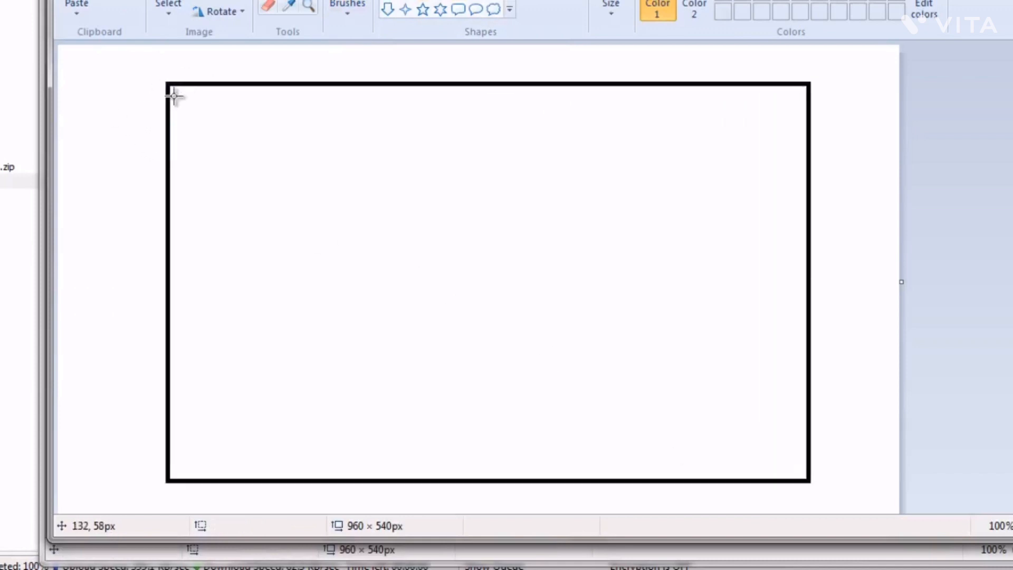
{"action": "left_click_drag", "start_coordinate": [176, 91], "coordinate": [303, 478]}
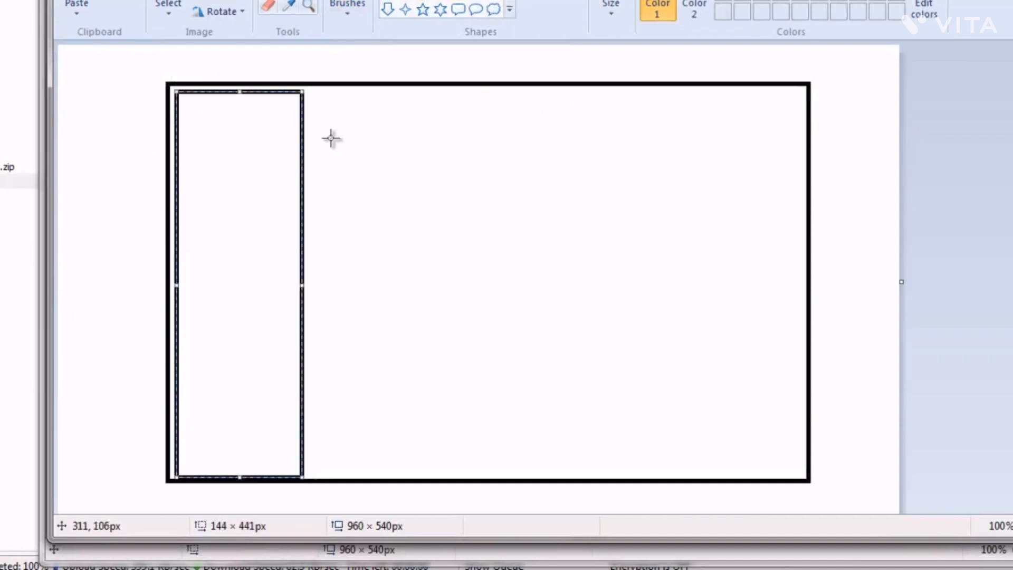
{"action": "left_click", "coordinate": [320, 50]}
Draw a header bar about 556 × 67 px beside the sidebar and a content area about 552 × 337 px below it.
{"action": "left_click_drag", "start_coordinate": [313, 91], "coordinate": [800, 150]}
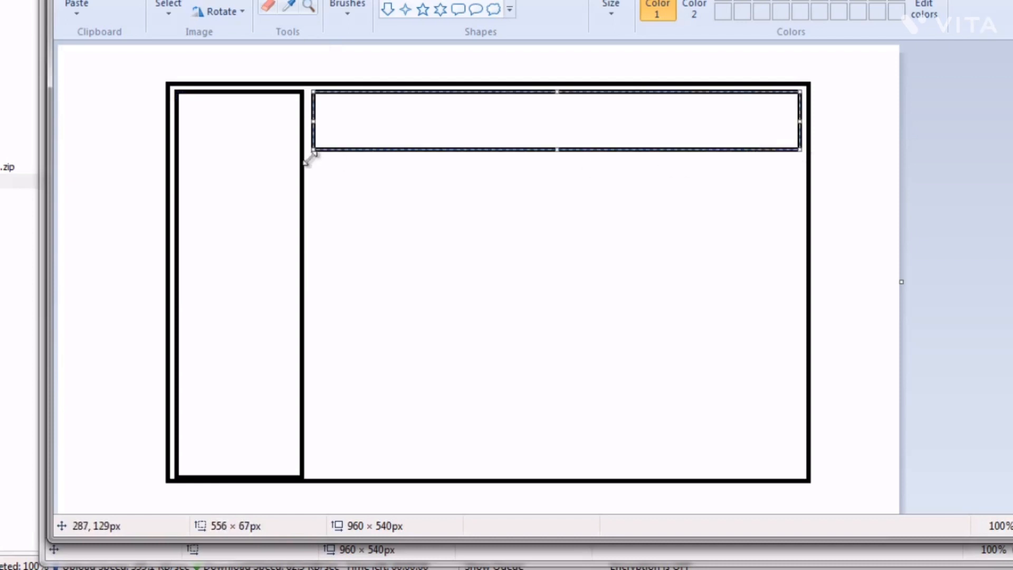
{"action": "left_click_drag", "start_coordinate": [314, 161], "coordinate": [800, 468]}
{"action": "left_click", "coordinate": [230, 189]}
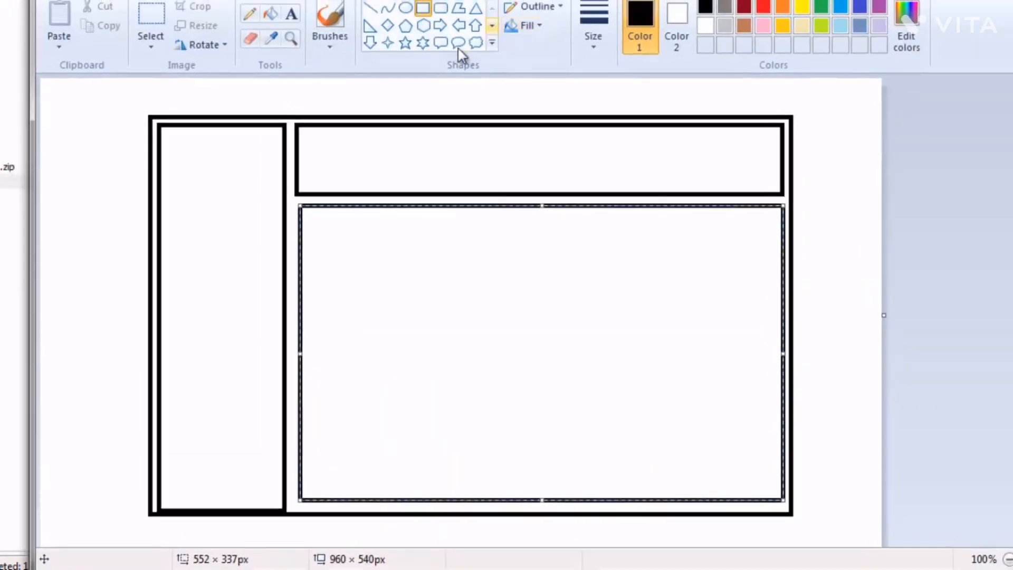
Add the title "Create Campaign" above the outer frame.
{"action": "left_click", "coordinate": [291, 14]}
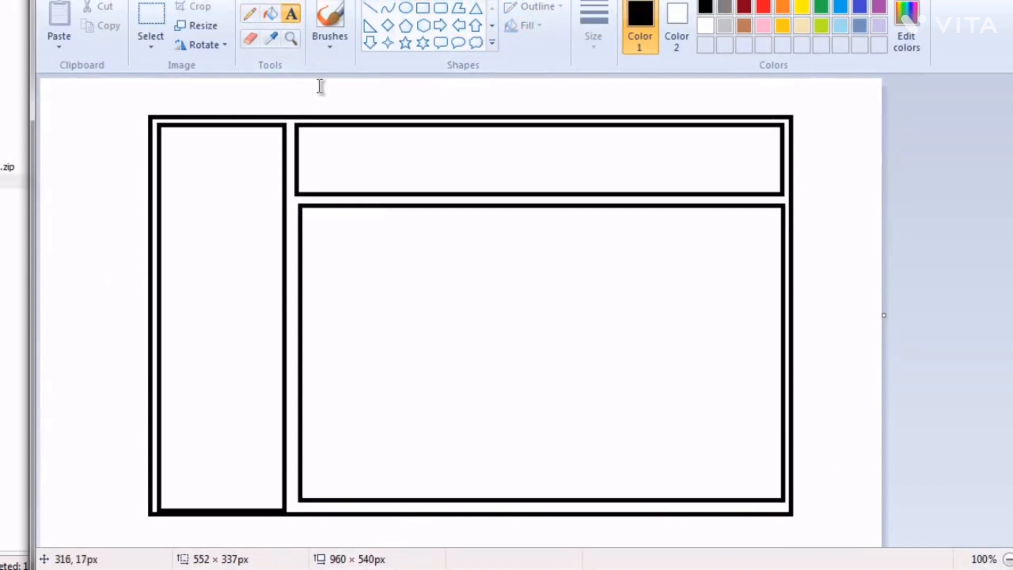
{"action": "left_click", "coordinate": [321, 85]}
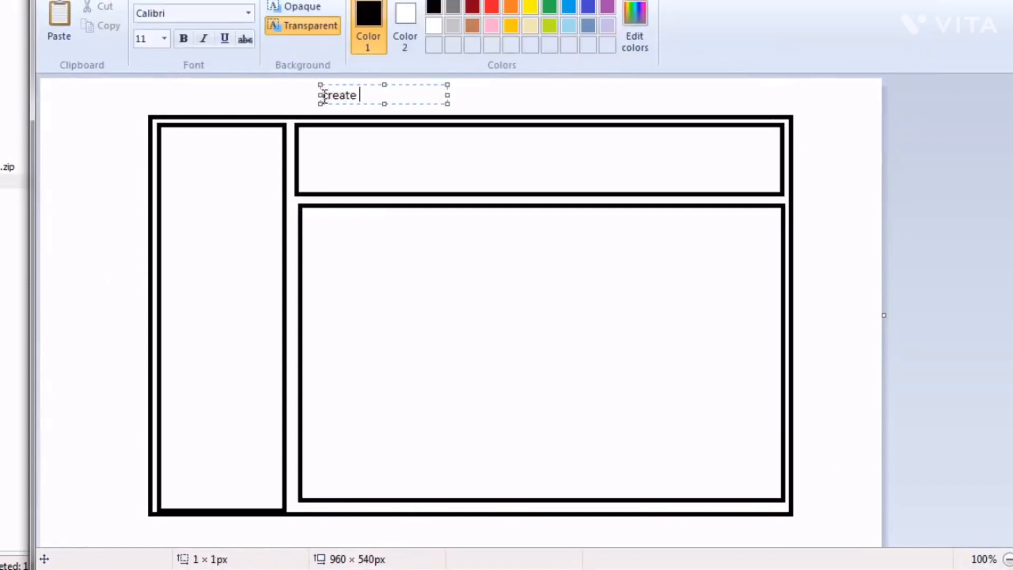
{"action": "type", "text": "Create"}
{"action": "key", "text": "ctrl+a"}
{"action": "type", "text": "Cr"}
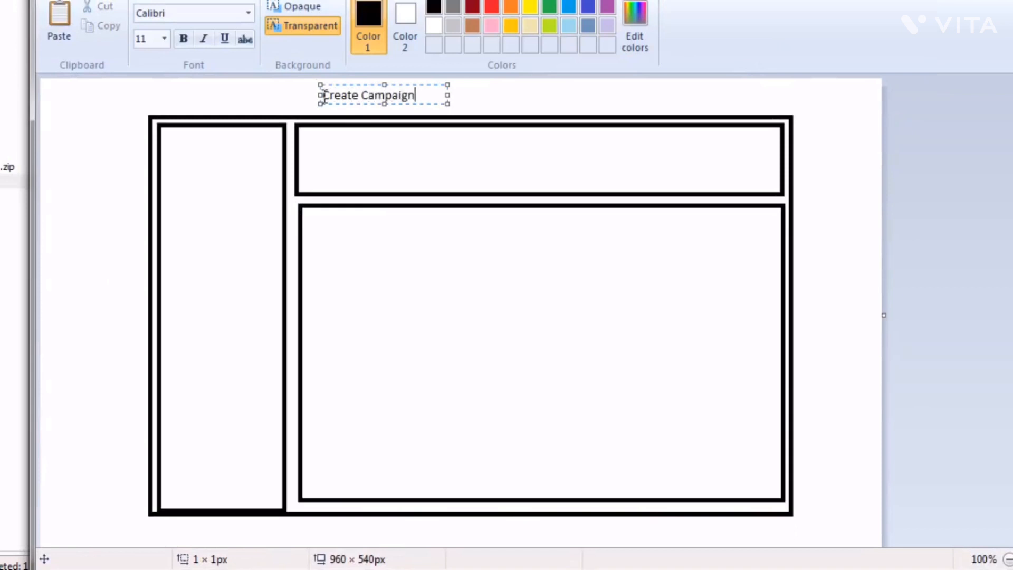
{"action": "left_click", "coordinate": [103, 132]}
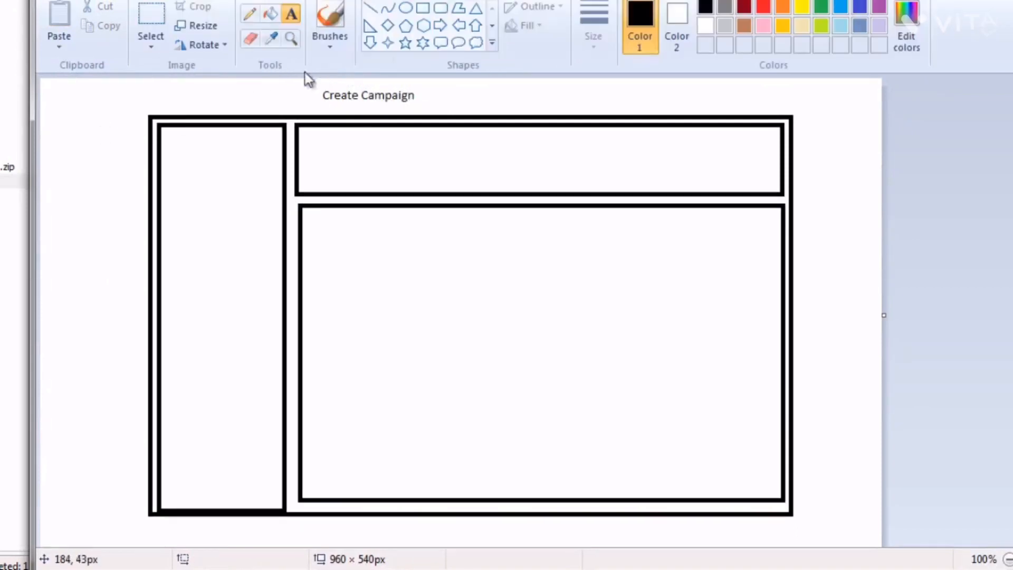
Add the text label "Campaign Name" near the upper edge of the content area.
{"action": "left_click", "coordinate": [423, 12]}
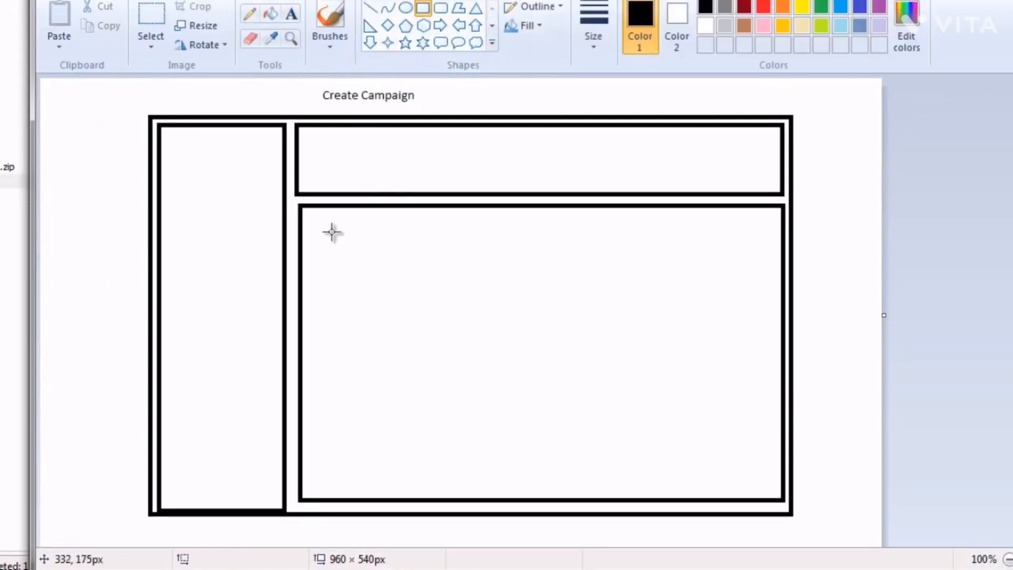
{"action": "left_click", "coordinate": [291, 14]}
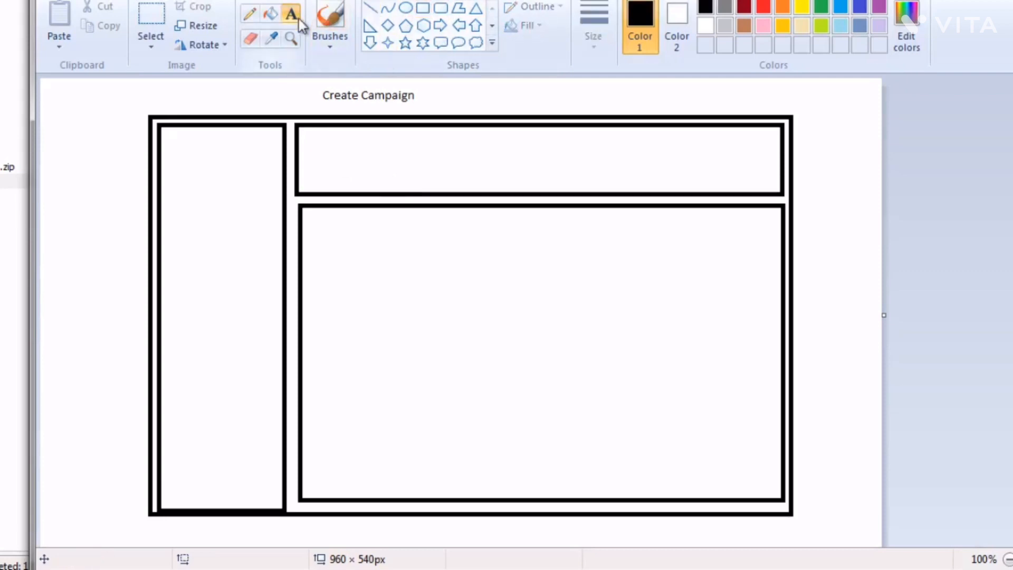
{"action": "left_click", "coordinate": [331, 225]}
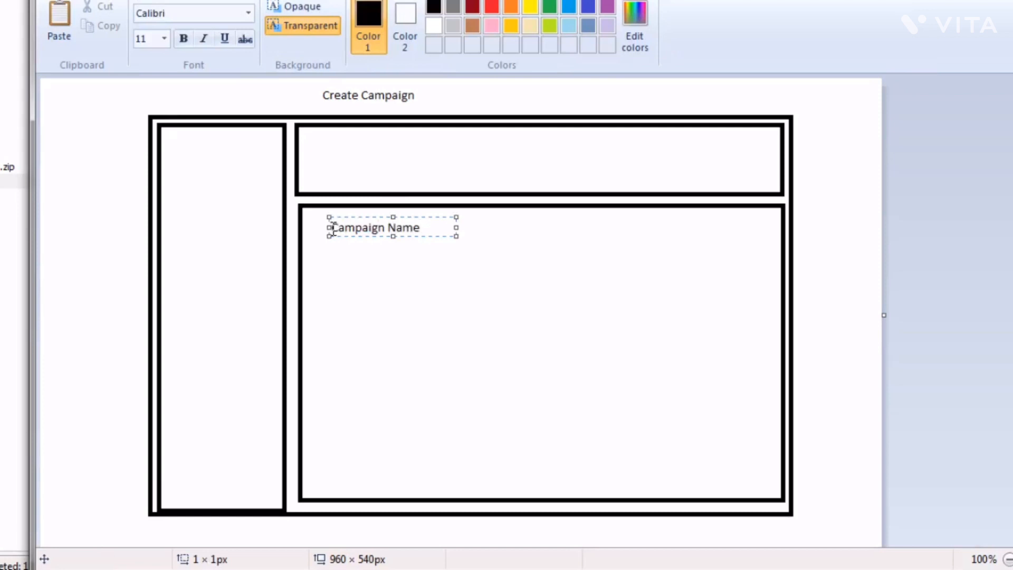
{"action": "left_click", "coordinate": [76, 242]}
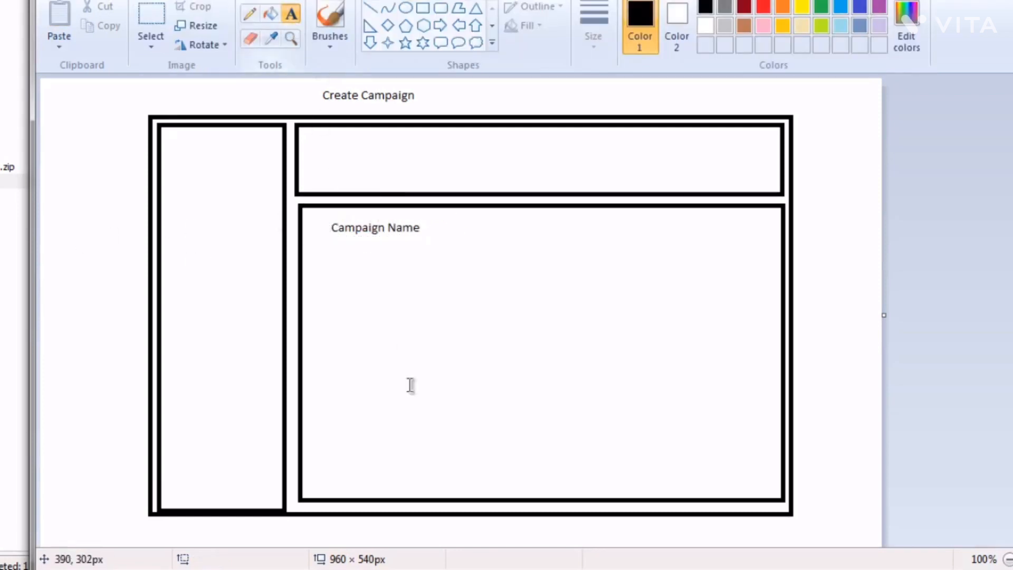
Review the WordPad plugin notes and the flowchart boxes from "Name the Campaign" to "Enter a Keyword".
{"action": "left_click", "coordinate": [543, 496]}
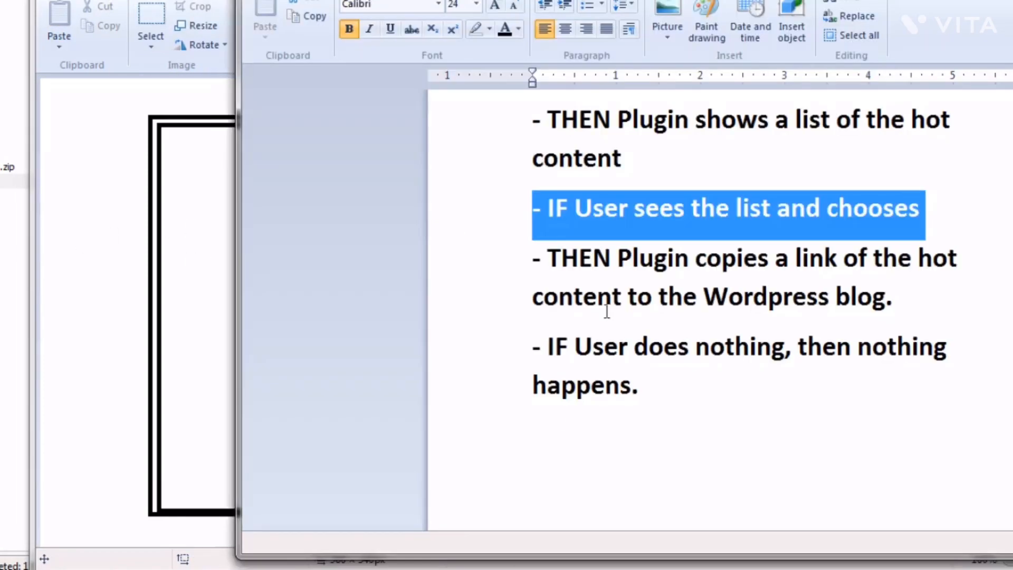
{"action": "scroll", "coordinate": [607, 311], "scroll_direction": "up", "scroll_amount": 5}
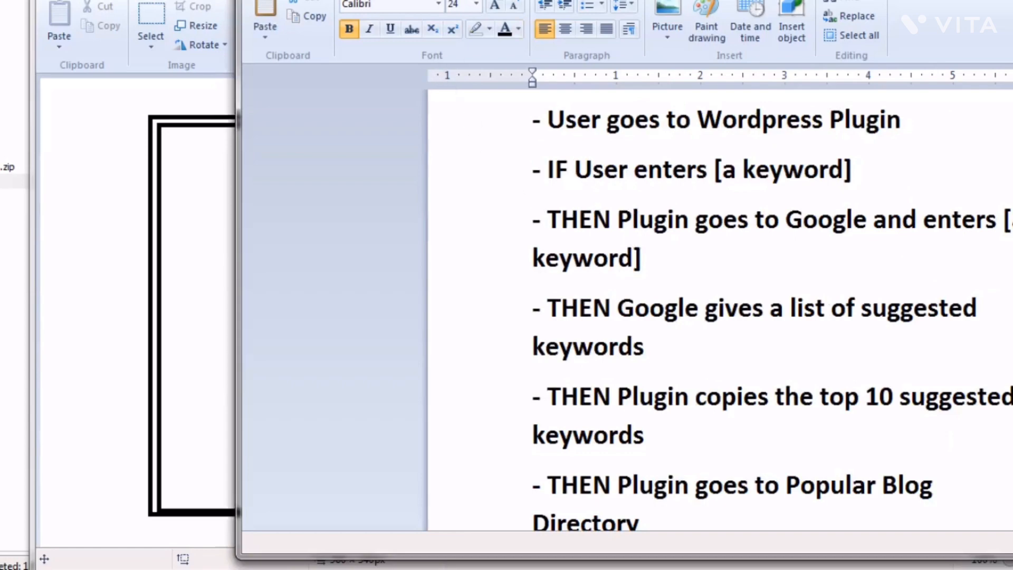
{"action": "left_click_drag", "start_coordinate": [628, 0], "coordinate": [498, 17]}
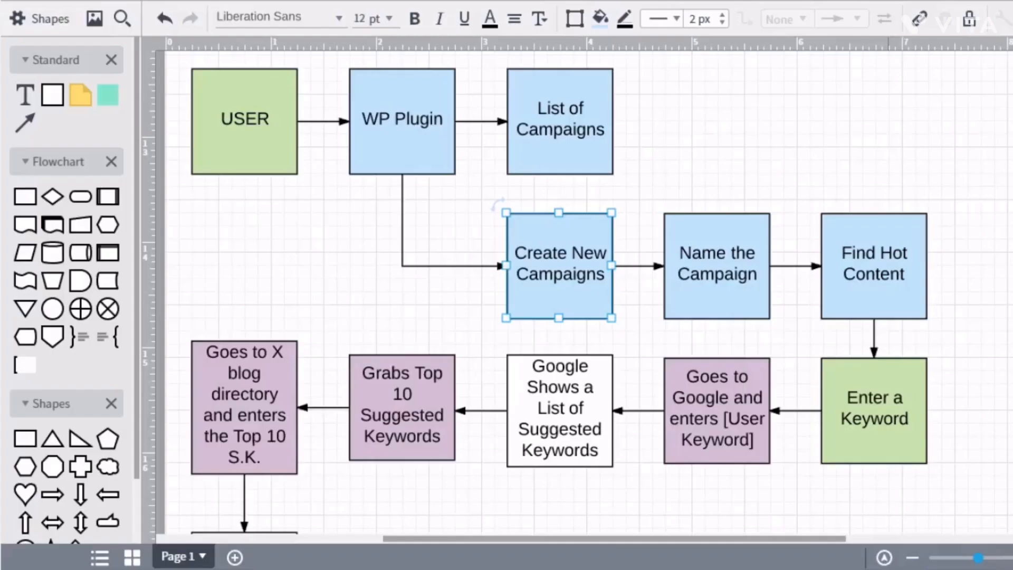
{"action": "left_click", "coordinate": [705, 245]}
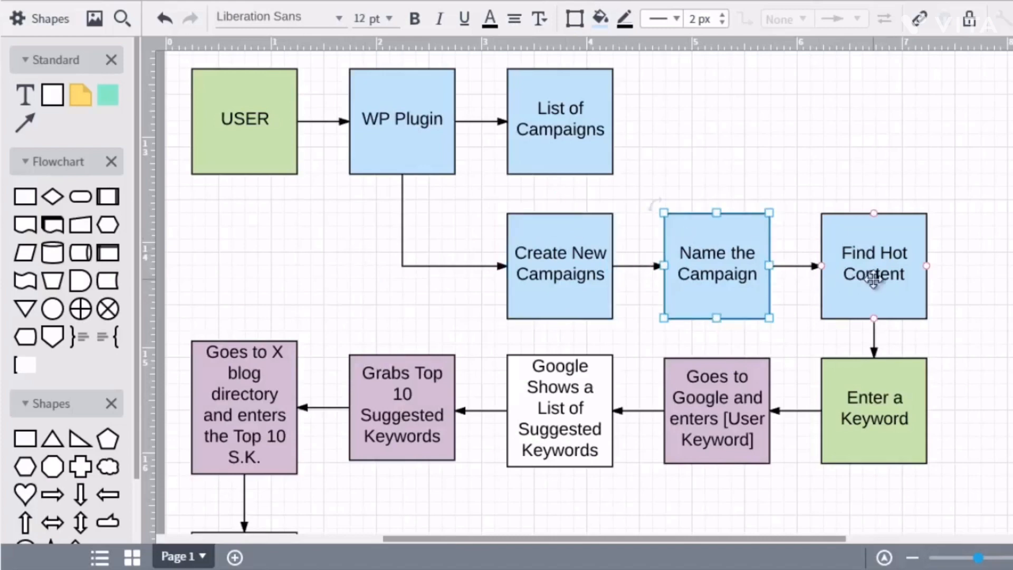
{"action": "left_click", "coordinate": [874, 280]}
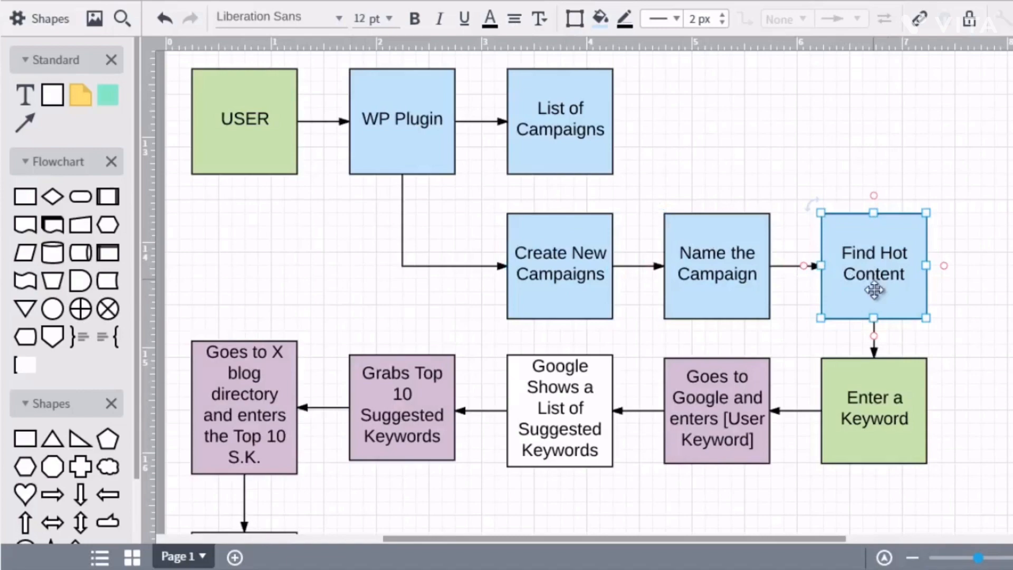
{"action": "left_click", "coordinate": [889, 396]}
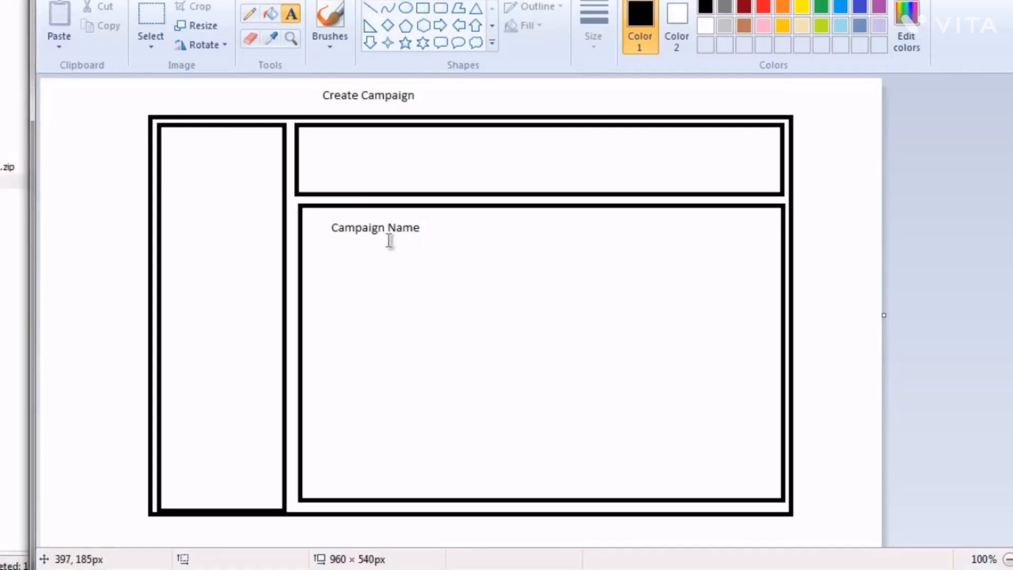
In the Paint mockup, add the label "Enter Keyword" below "Campaign Name" and draw an input box about 265 px wide beside each label.
{"action": "left_click", "coordinate": [334, 262]}
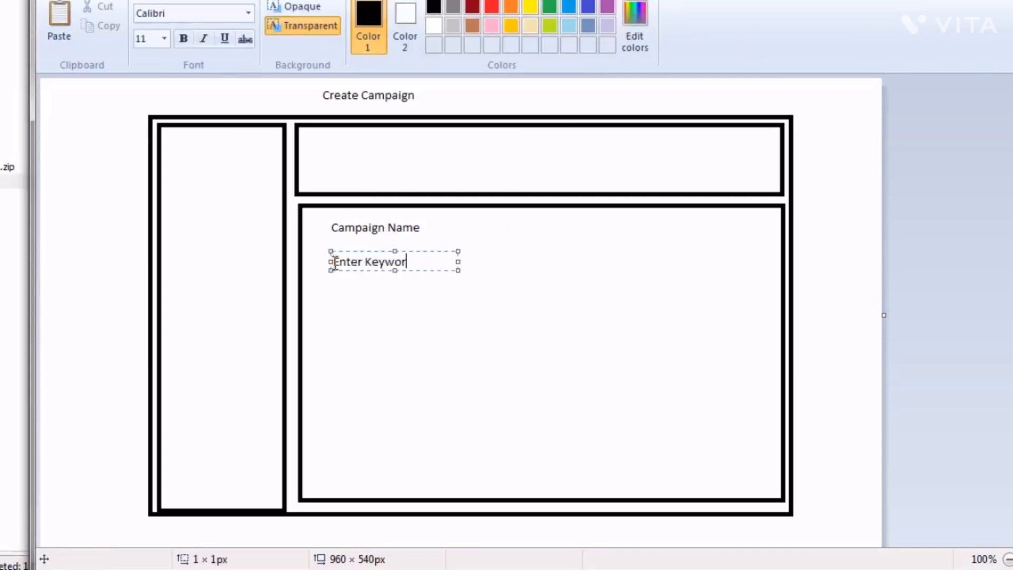
{"action": "left_click", "coordinate": [395, 219]}
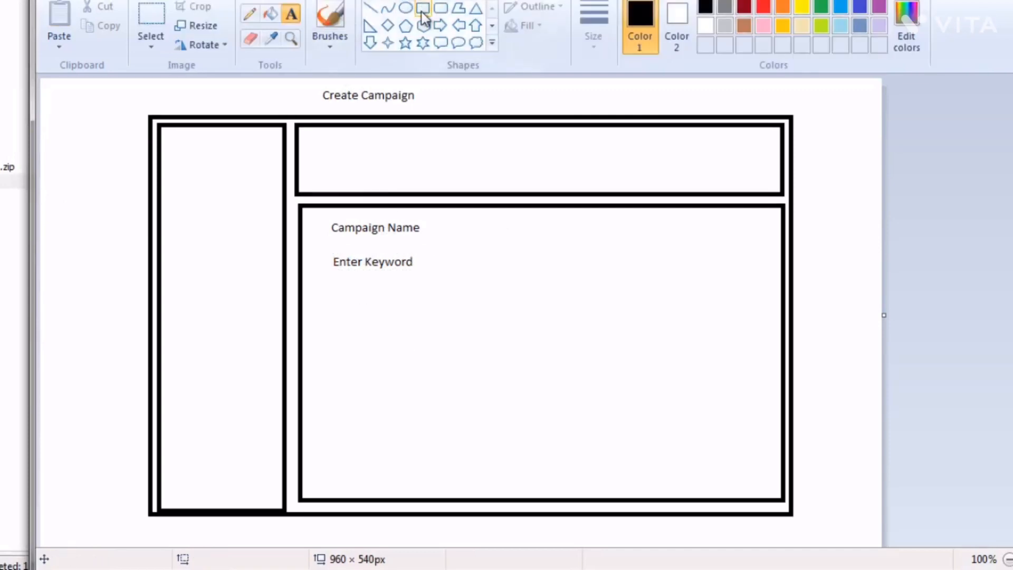
{"action": "left_click", "coordinate": [422, 7]}
{"action": "left_click_drag", "start_coordinate": [436, 215], "coordinate": [668, 240]}
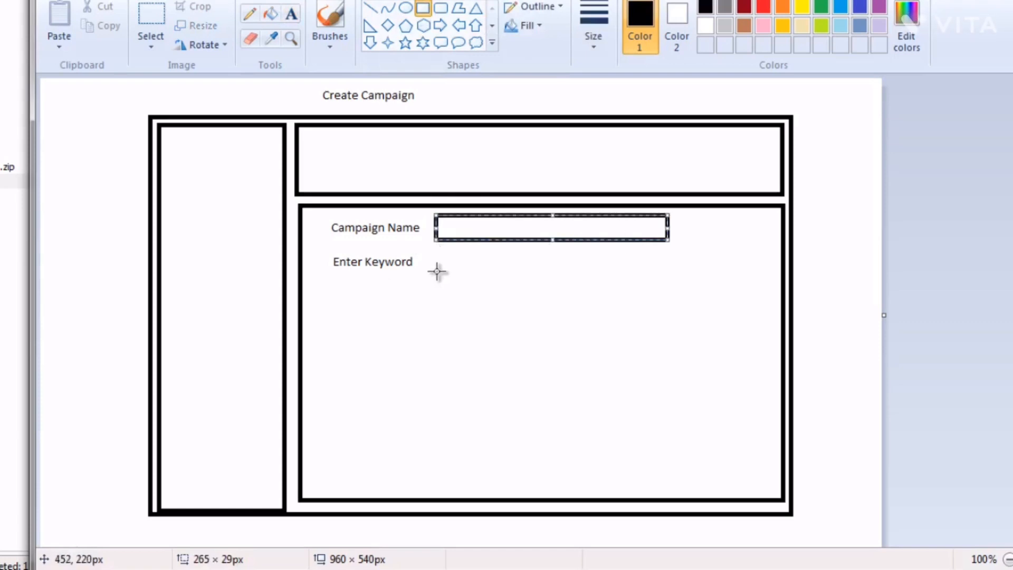
{"action": "left_click_drag", "start_coordinate": [436, 272], "coordinate": [671, 249]}
{"action": "left_click", "coordinate": [527, 322]}
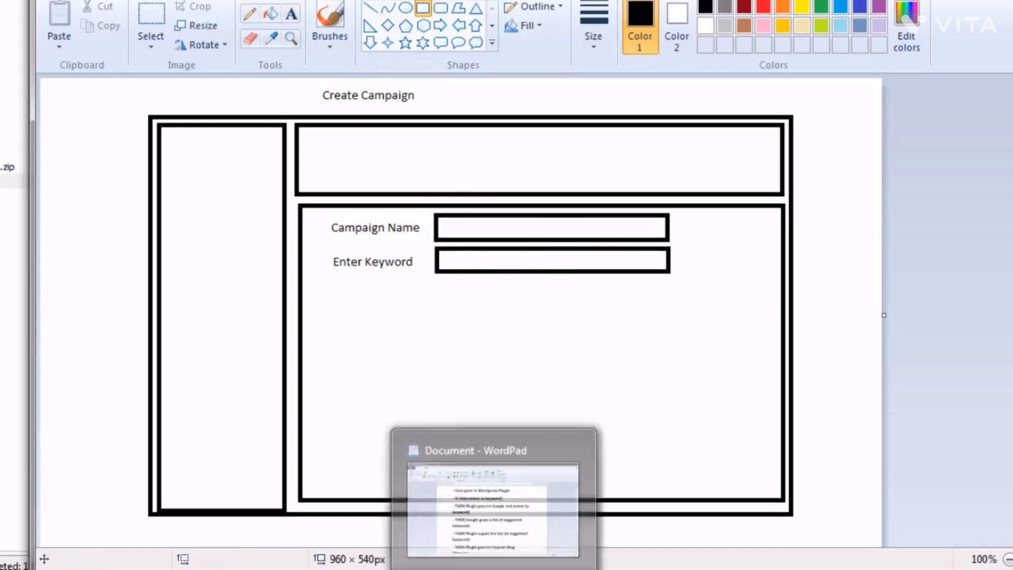
Examine the flowchart box that follows "Enter a Keyword" and return to the Create Campaign mockup in Paint.
{"action": "left_click", "coordinate": [206, 568]}
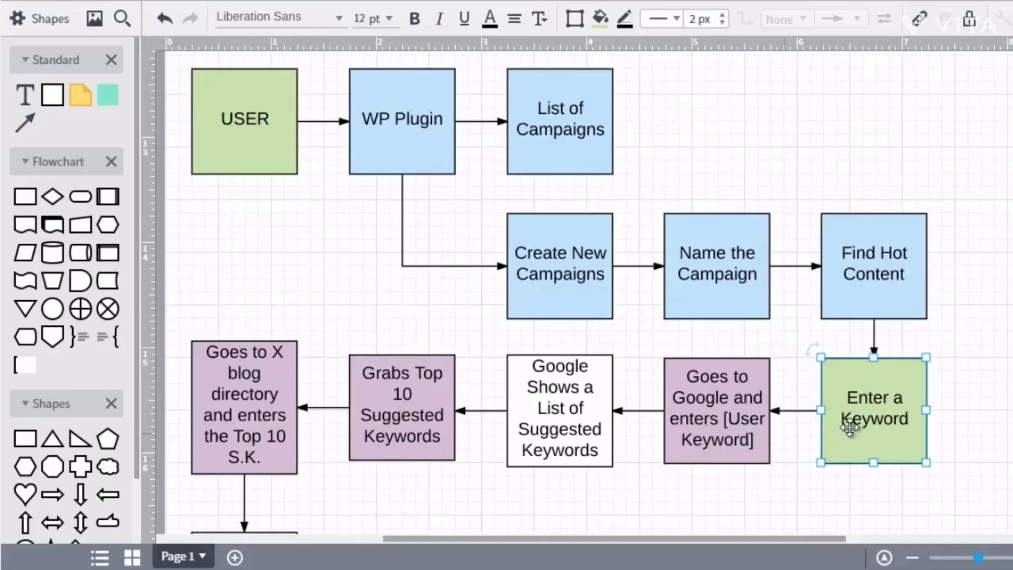
{"action": "left_click", "coordinate": [725, 427]}
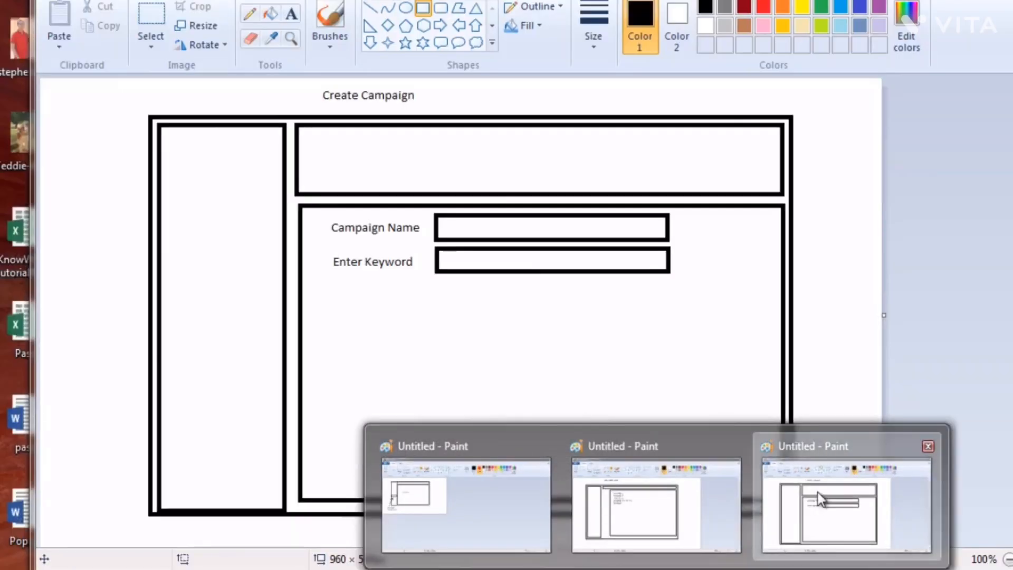
{"action": "left_click", "coordinate": [818, 492]}
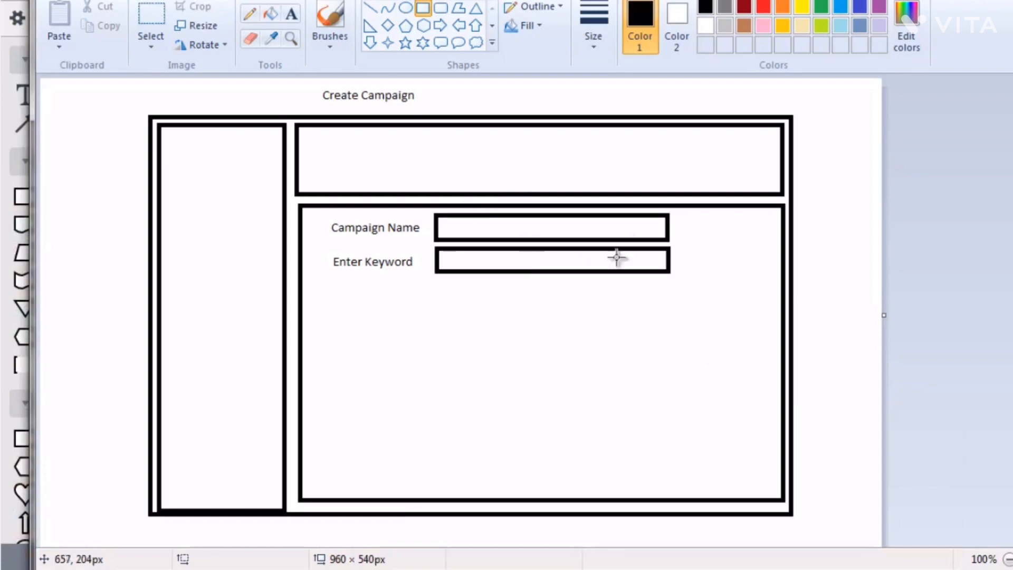
Draw a five-point star about 46 × 33 px beside the keyword input box.
{"action": "left_click", "coordinate": [404, 43]}
{"action": "left_click_drag", "start_coordinate": [688, 247], "coordinate": [729, 276]}
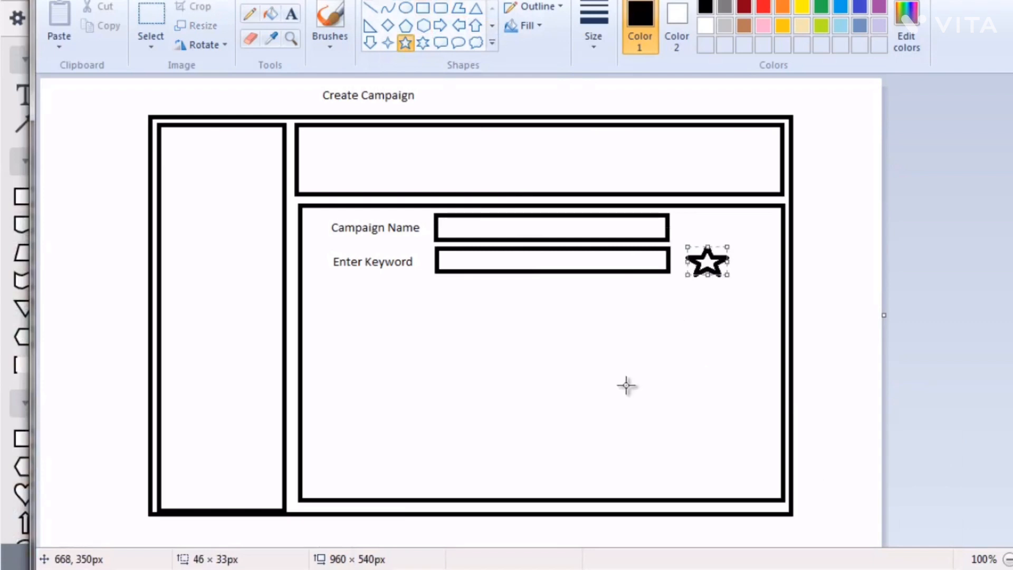
{"action": "left_click", "coordinate": [626, 385]}
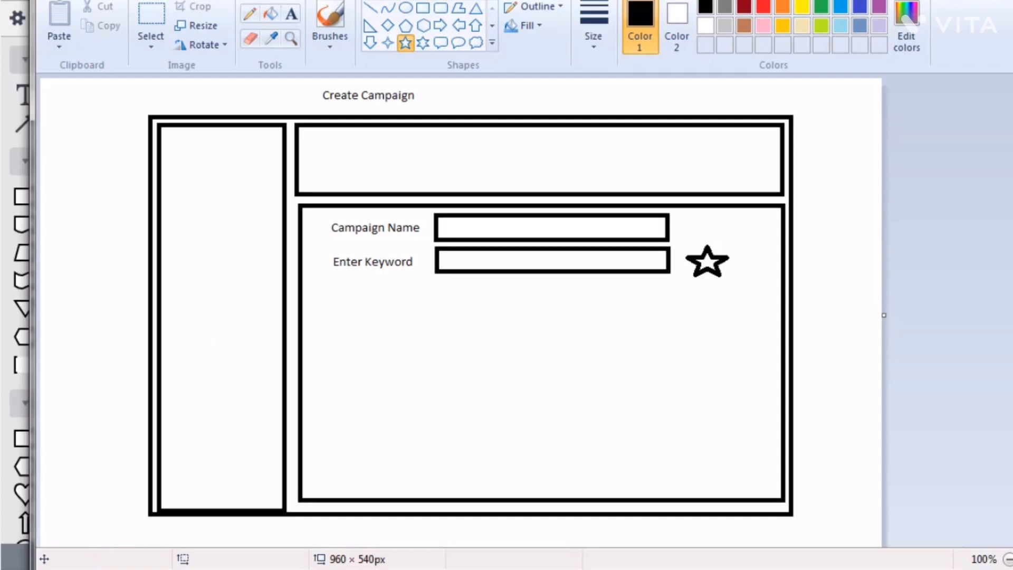
Add the text label "Progress Bar" below "Enter Keyword" in the Create Campaign mockup.
{"action": "left_click", "coordinate": [293, 17]}
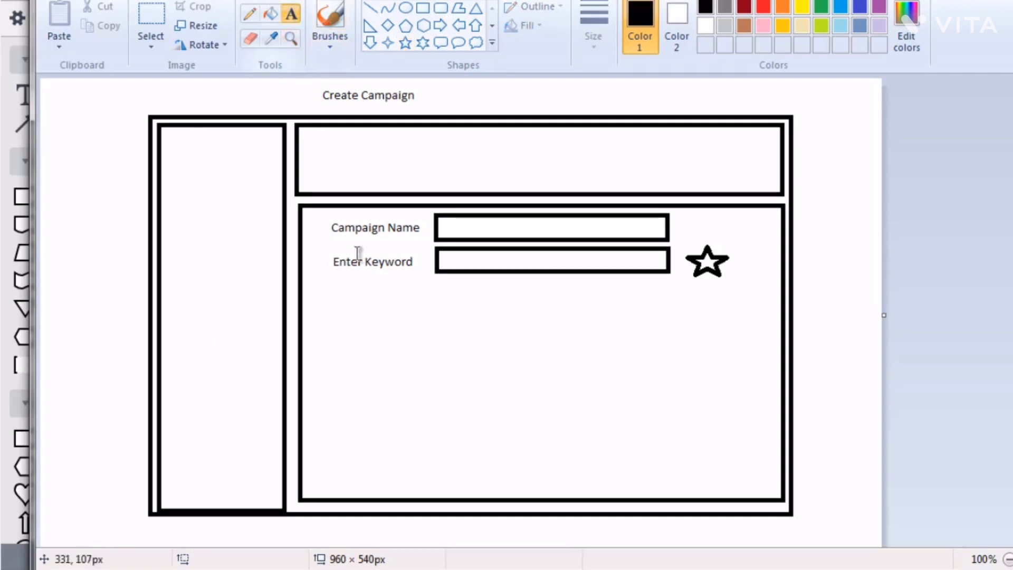
{"action": "left_click", "coordinate": [337, 297]}
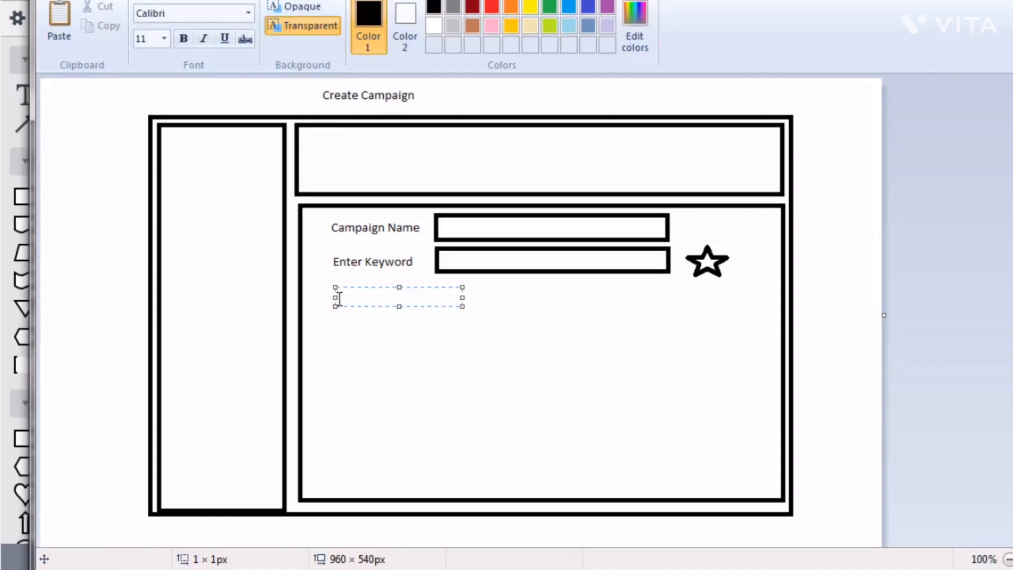
{"action": "type", "text": "Porgr"}
{"action": "key", "text": "BackSpace"}
{"action": "key", "text": "BackSpace"}
{"action": "key", "text": "BackSpace"}
{"action": "key", "text": "BackSpace"}
{"action": "type", "text": "ro"}
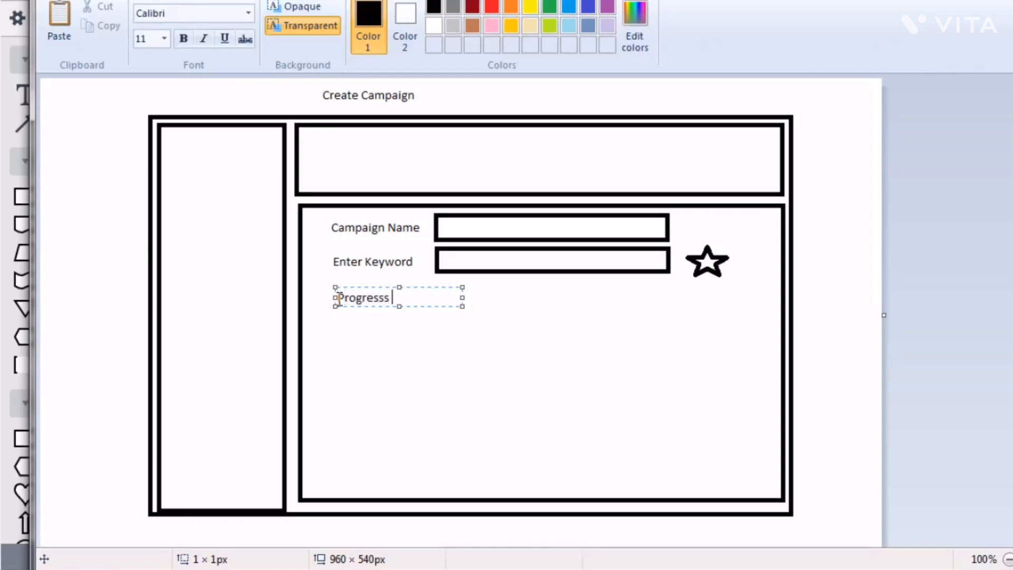
{"action": "type", "text": "gress Bar"}
{"action": "left_click", "coordinate": [436, 481]}
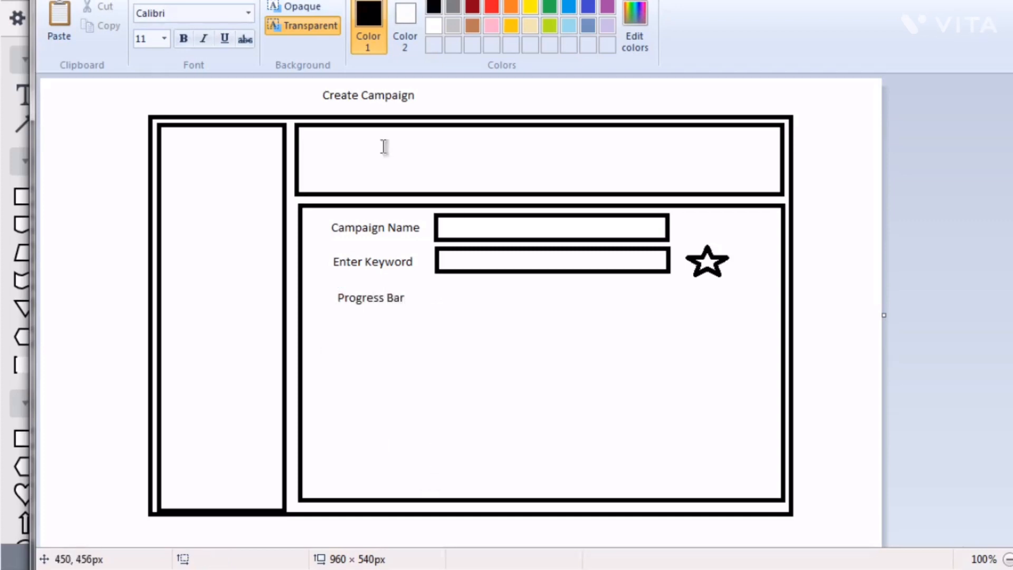
Draw a progress bar rectangle about 255 × 31 px beside its label, with an inner rectangle about 208 × 30 px for the completed portion.
{"action": "left_click", "coordinate": [426, 10]}
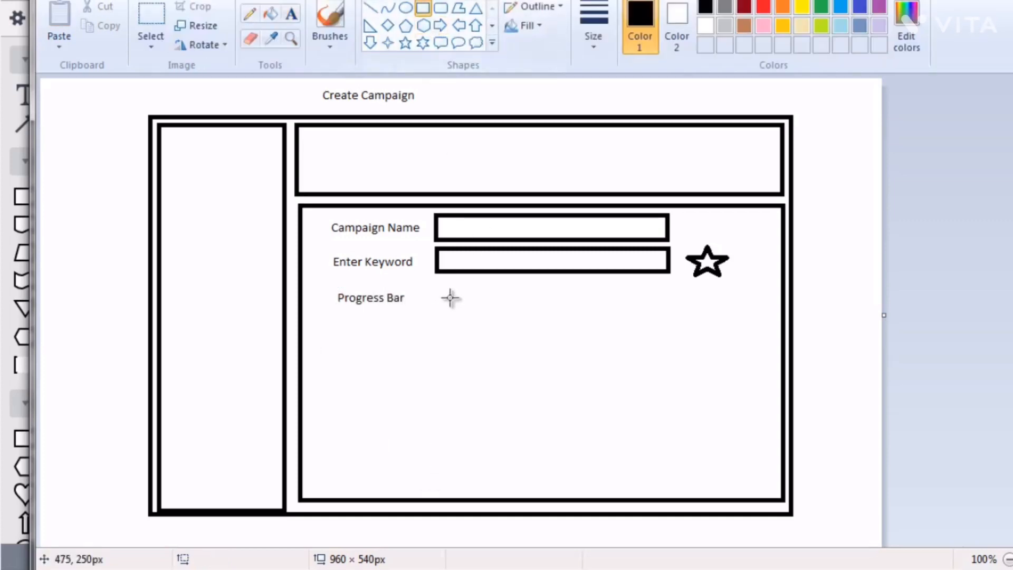
{"action": "mouse_move", "coordinate": [436, 288]}
{"action": "left_mouse_down"}
{"action": "mouse_move", "coordinate": [493, 305]}
{"action": "mouse_move", "coordinate": [659, 314]}
{"action": "left_mouse_up"}
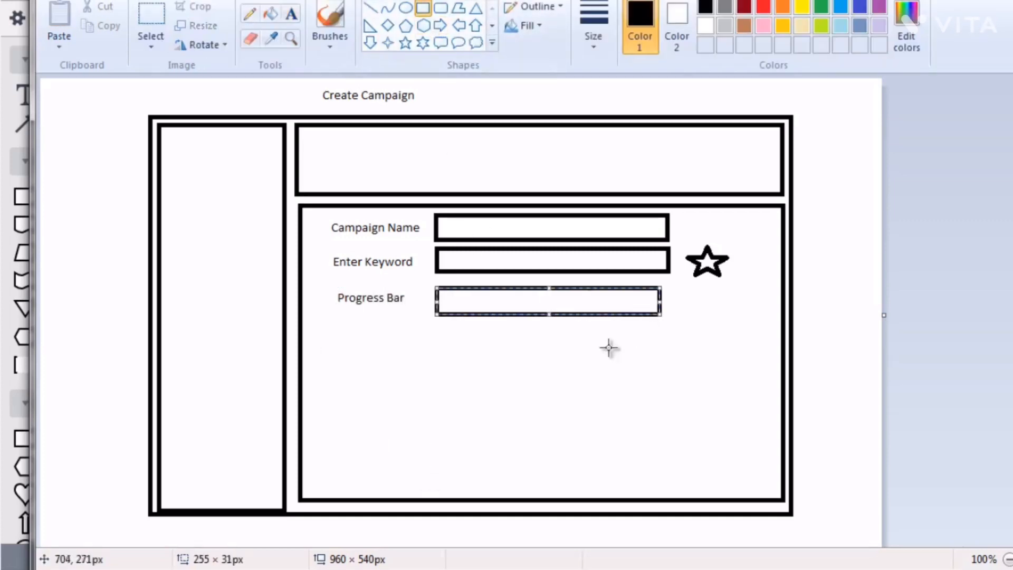
{"action": "left_click", "coordinate": [586, 356]}
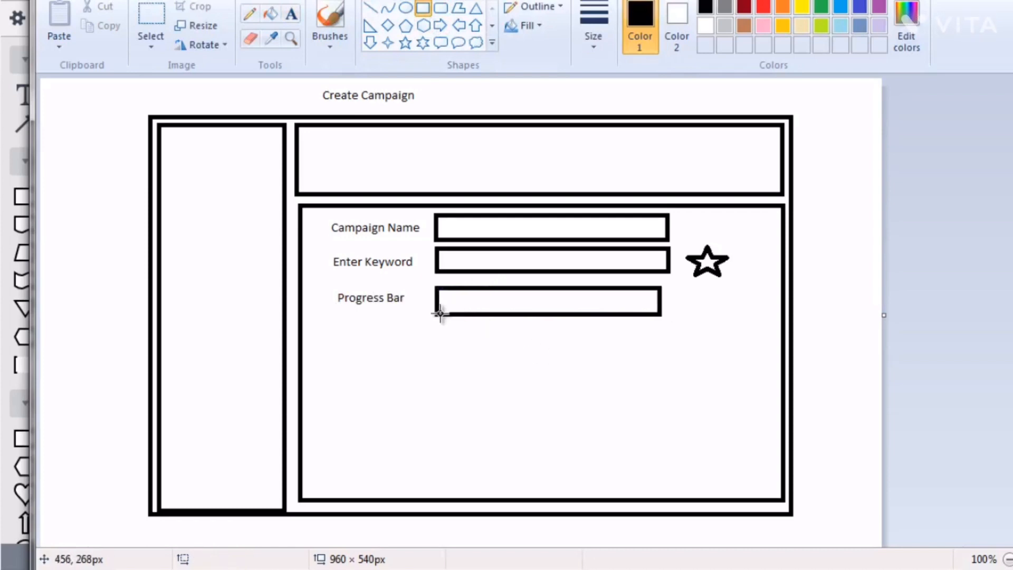
{"action": "left_click_drag", "start_coordinate": [439, 314], "coordinate": [623, 288]}
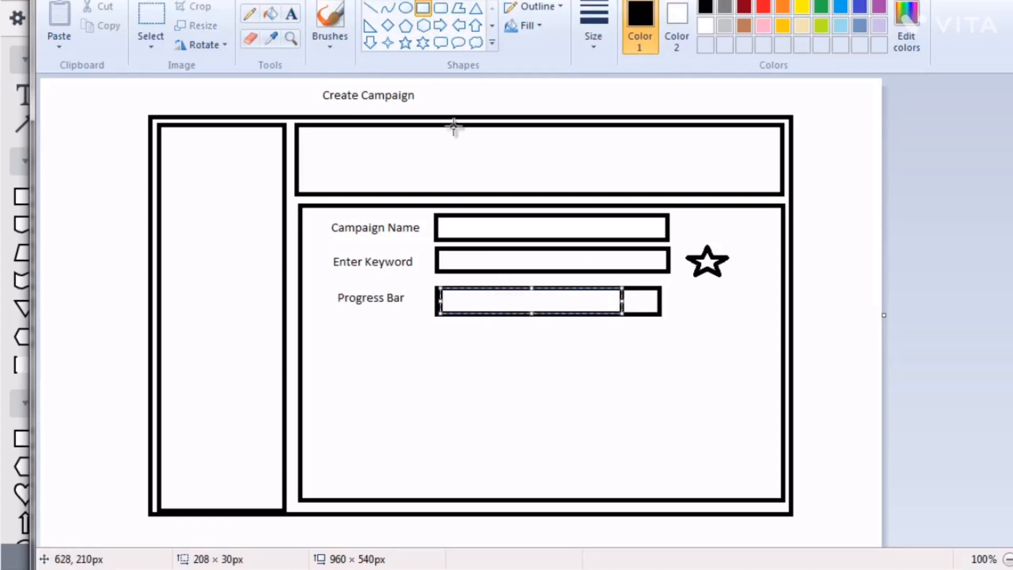
Fill the completed portion and outline of the progress bar with blue, and reset the drawing colour to black.
{"action": "left_click", "coordinate": [270, 13]}
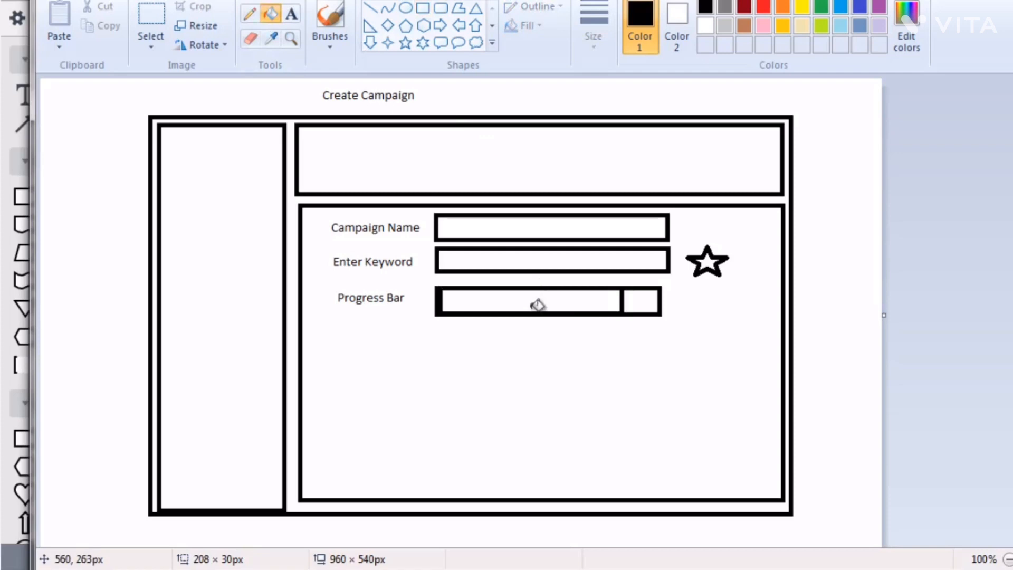
{"action": "left_click", "coordinate": [532, 285]}
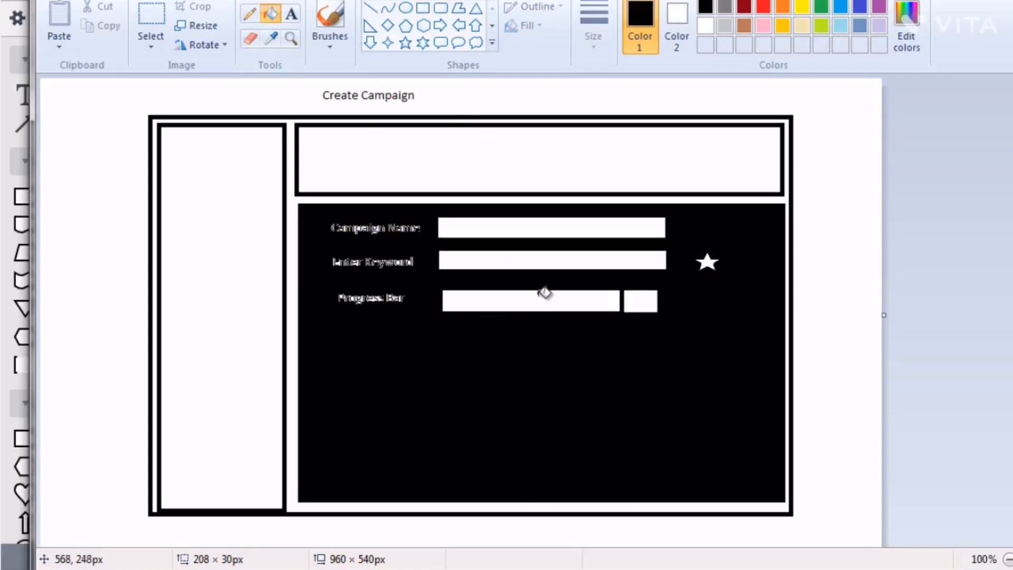
{"action": "key", "text": "ctrl+z"}
{"action": "left_click", "coordinate": [547, 293]}
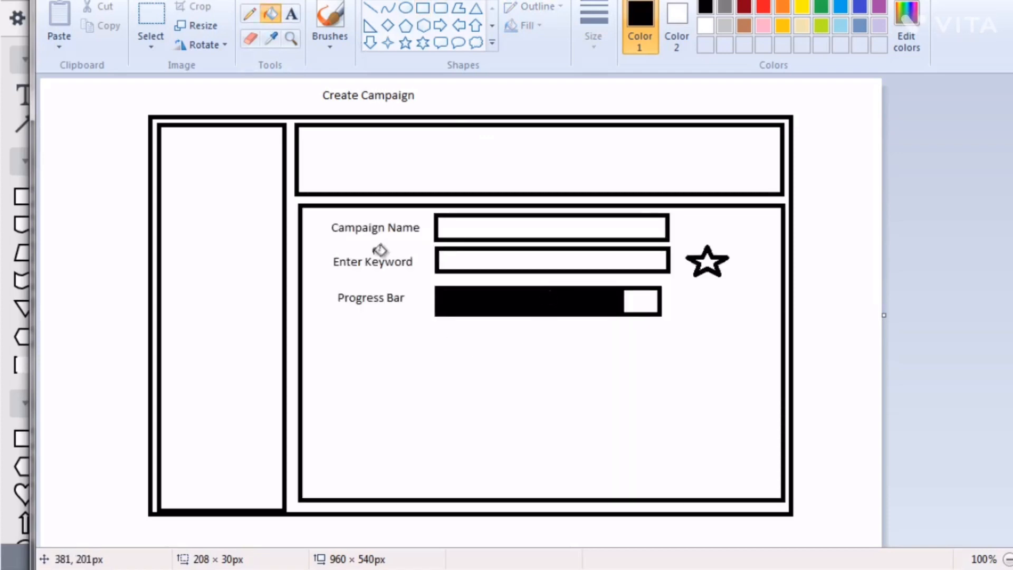
{"action": "left_click", "coordinate": [842, 8]}
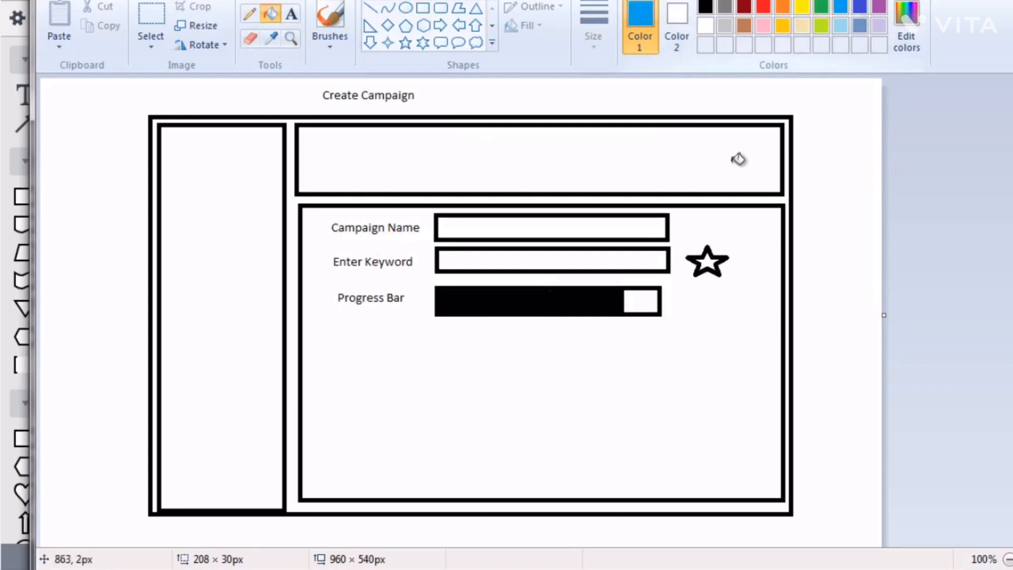
{"action": "left_click", "coordinate": [575, 303]}
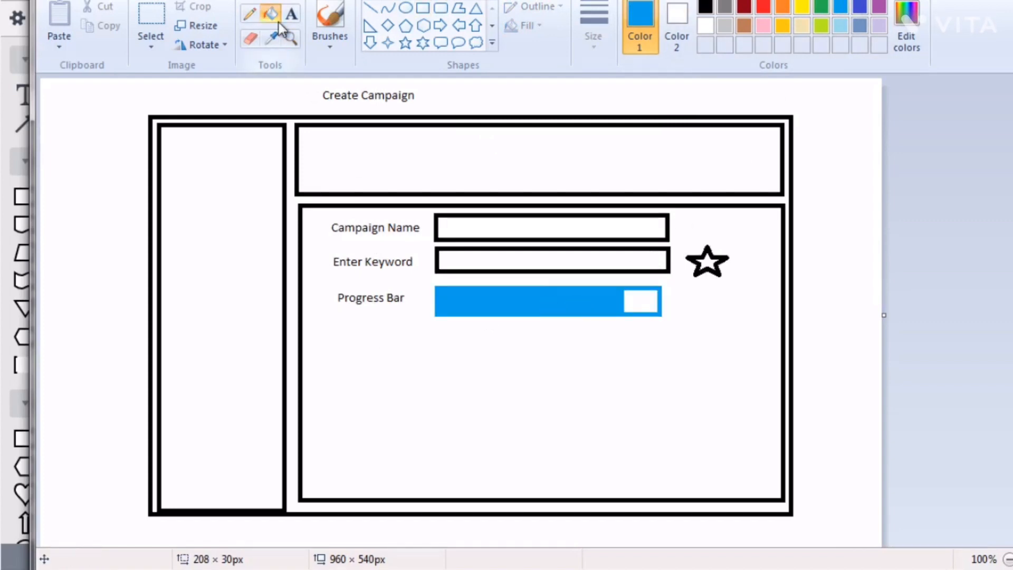
{"action": "left_click", "coordinate": [706, 6]}
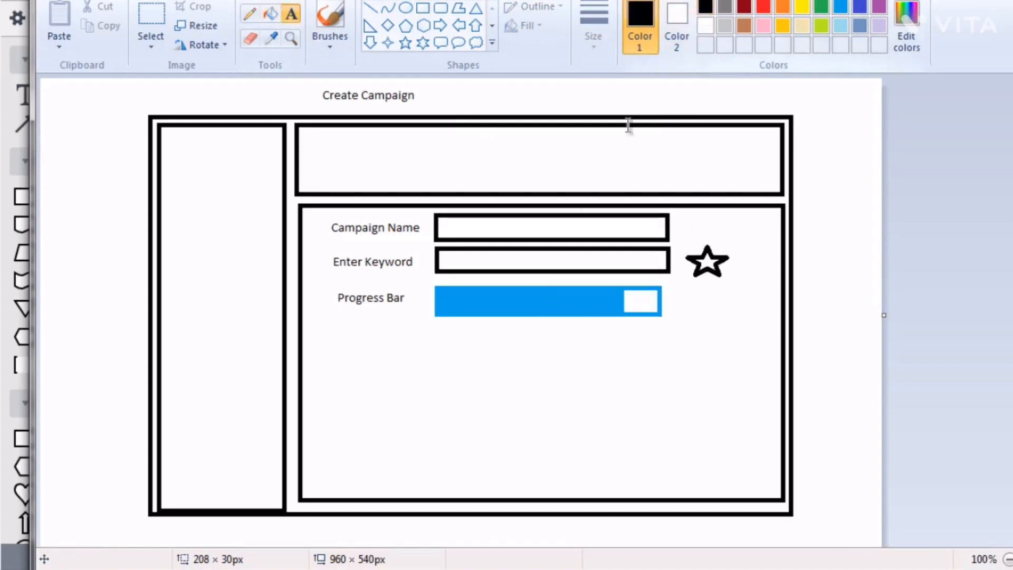
Switch to the flowchart, examine the boxes that follow "Enter a Keyword", and return to the Create Campaign mockup in Paint.
{"action": "left_click", "coordinate": [491, 341]}
{"action": "left_click", "coordinate": [428, 369]}
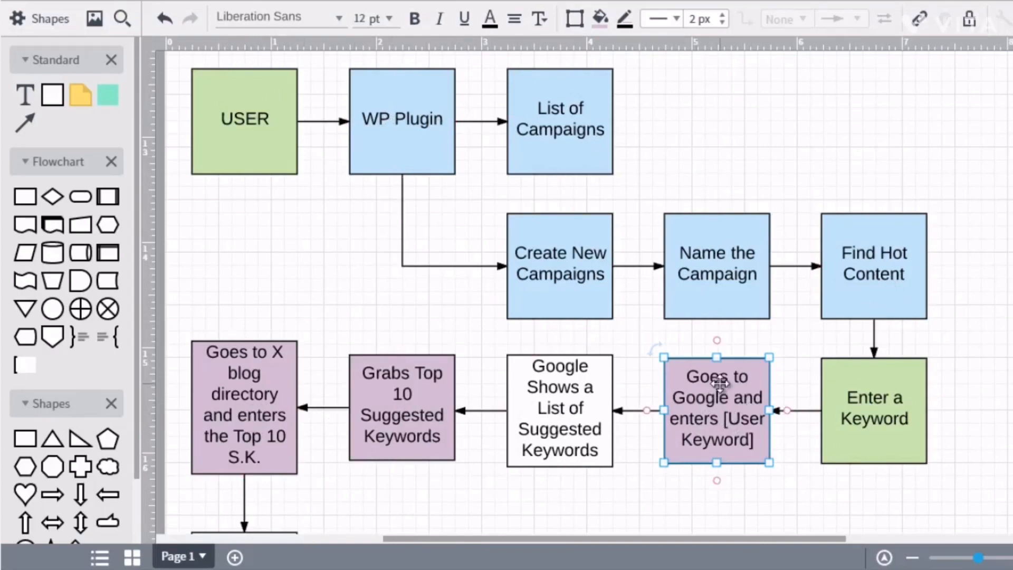
{"action": "scroll", "coordinate": [721, 384], "scroll_direction": "down", "scroll_amount": 2}
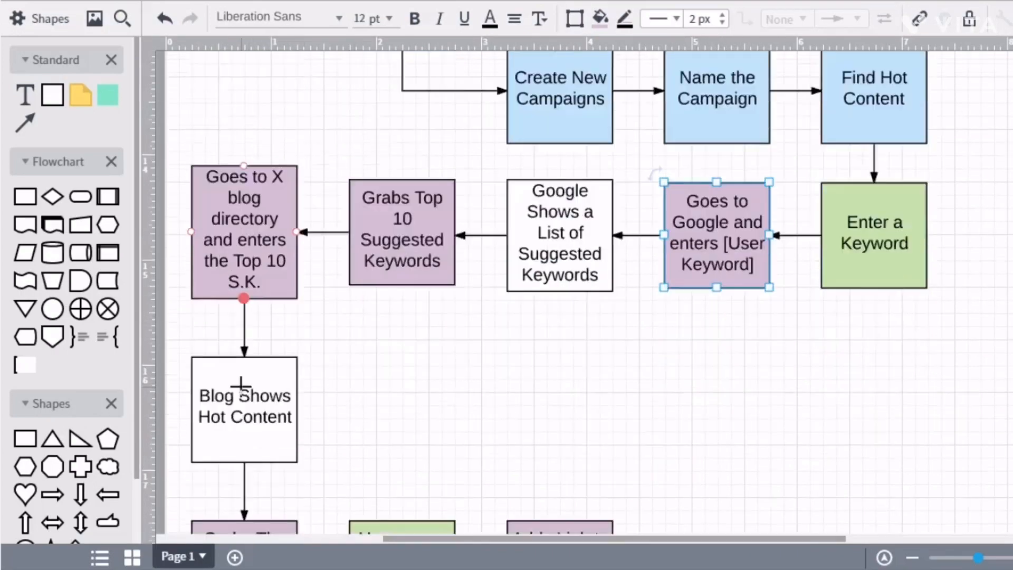
{"action": "scroll", "coordinate": [243, 383], "scroll_direction": "down", "scroll_amount": 2}
{"action": "scroll", "coordinate": [705, 224], "scroll_direction": "up", "scroll_amount": 2}
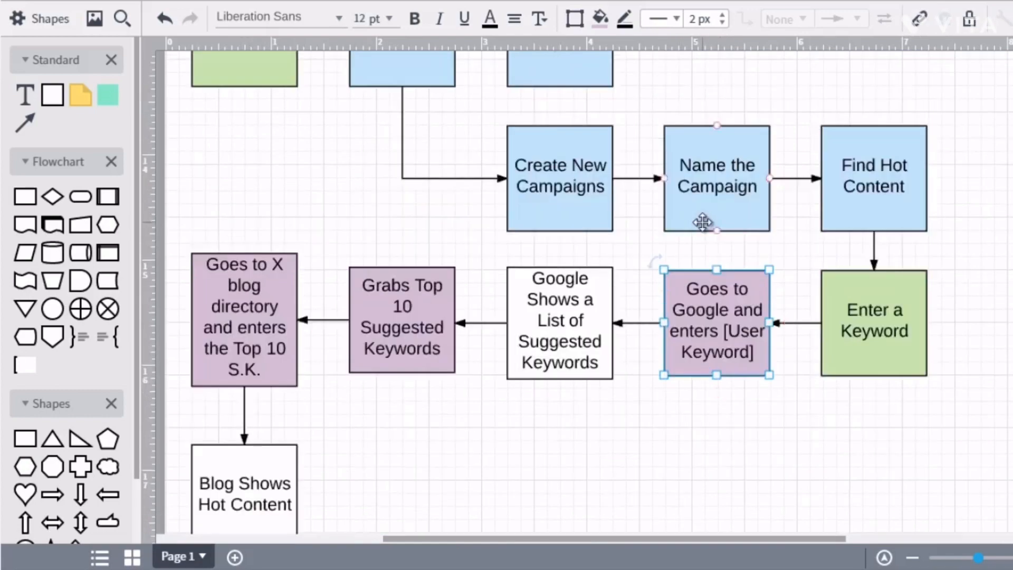
{"action": "scroll", "coordinate": [320, 119], "scroll_direction": "up", "scroll_amount": 2}
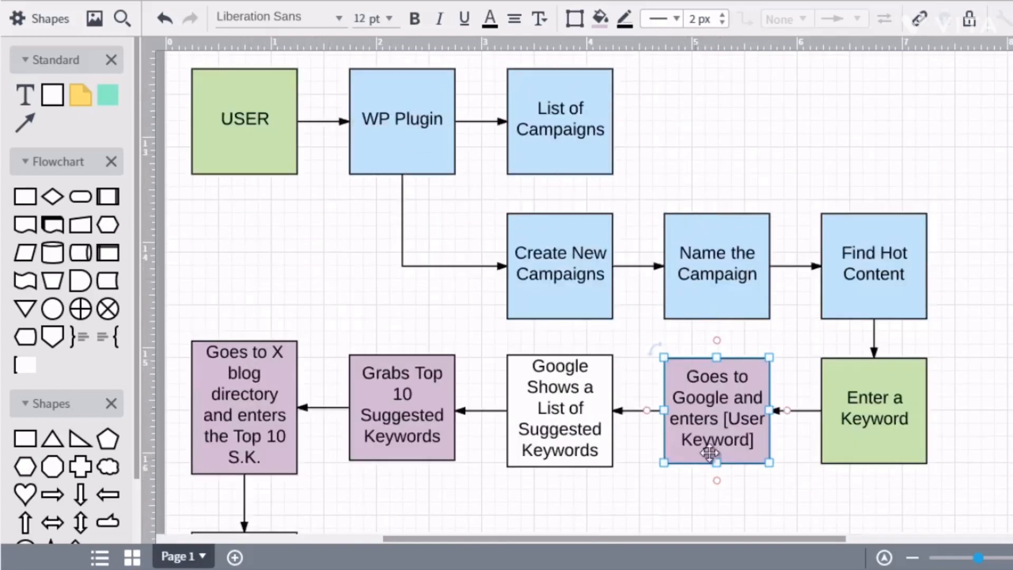
{"action": "scroll", "coordinate": [649, 436], "scroll_direction": "down", "scroll_amount": 4}
{"action": "scroll", "coordinate": [429, 380], "scroll_direction": "down", "scroll_amount": 4}
{"action": "left_click", "coordinate": [430, 380]}
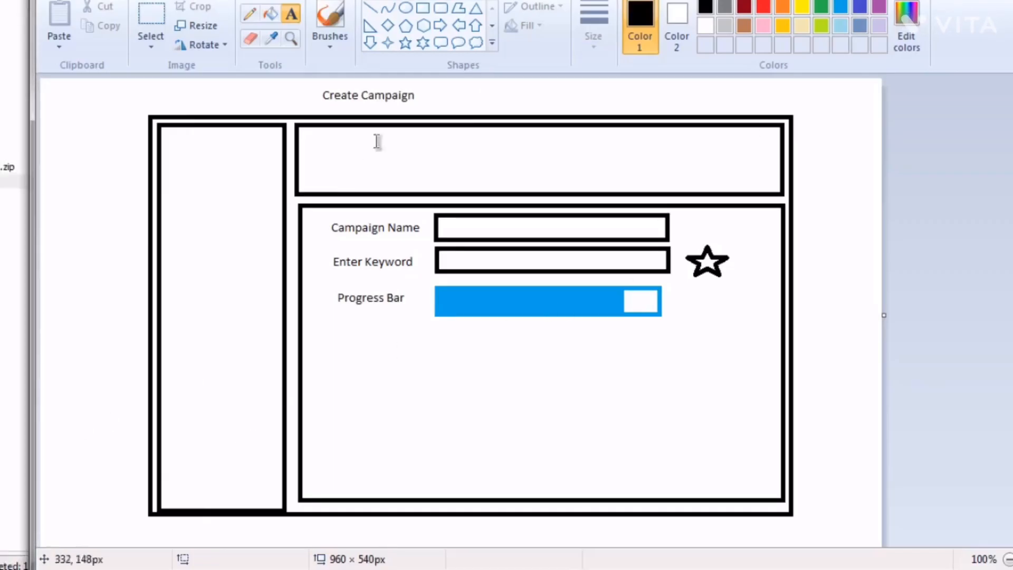
Draw a results box about 490 × 185 px below the progress bar and add the text "list of hot topics" inside it.
{"action": "left_click", "coordinate": [429, 11]}
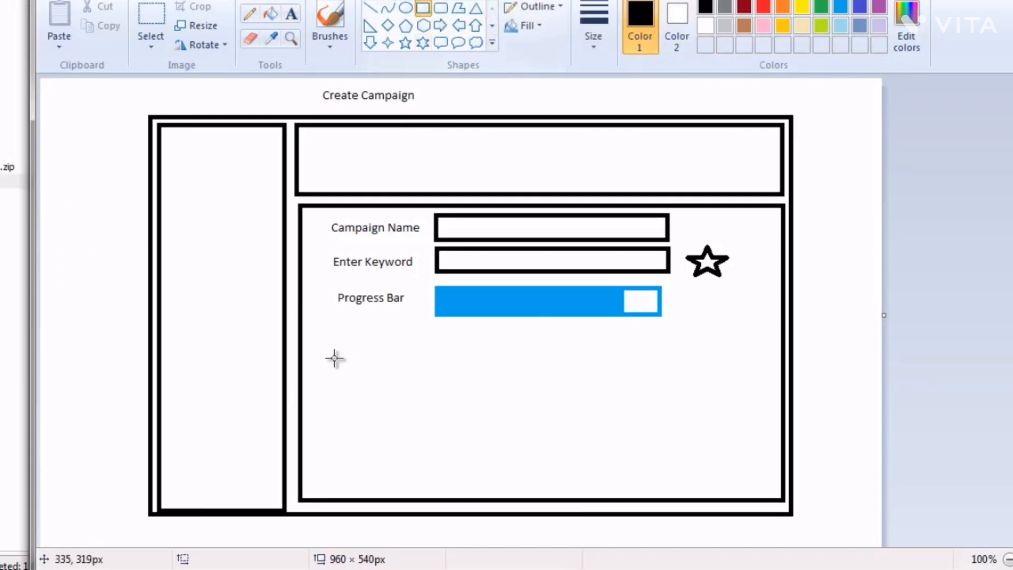
{"action": "left_click_drag", "start_coordinate": [326, 326], "coordinate": [755, 488]}
{"action": "left_click", "coordinate": [292, 14]}
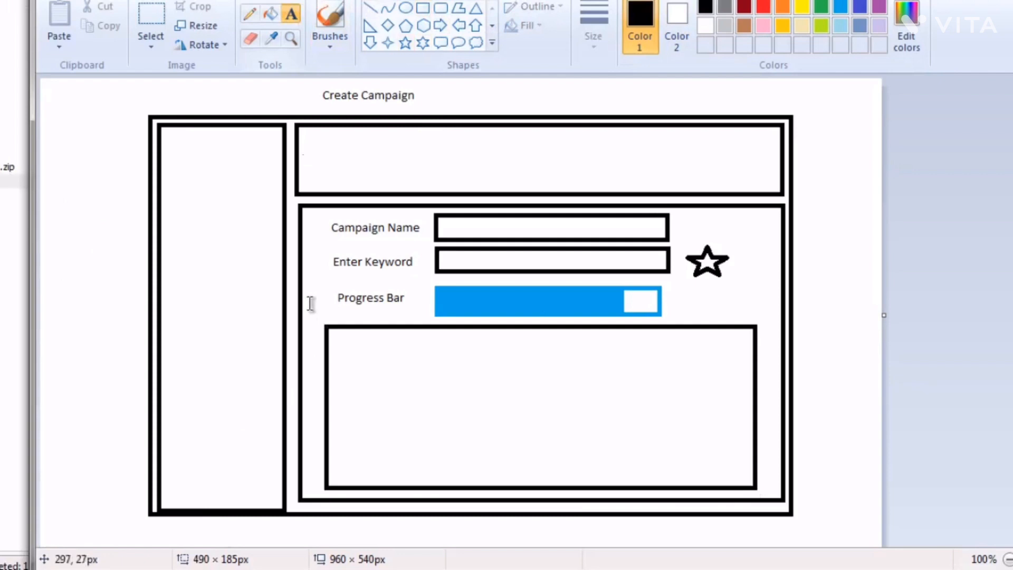
{"action": "left_click", "coordinate": [351, 343]}
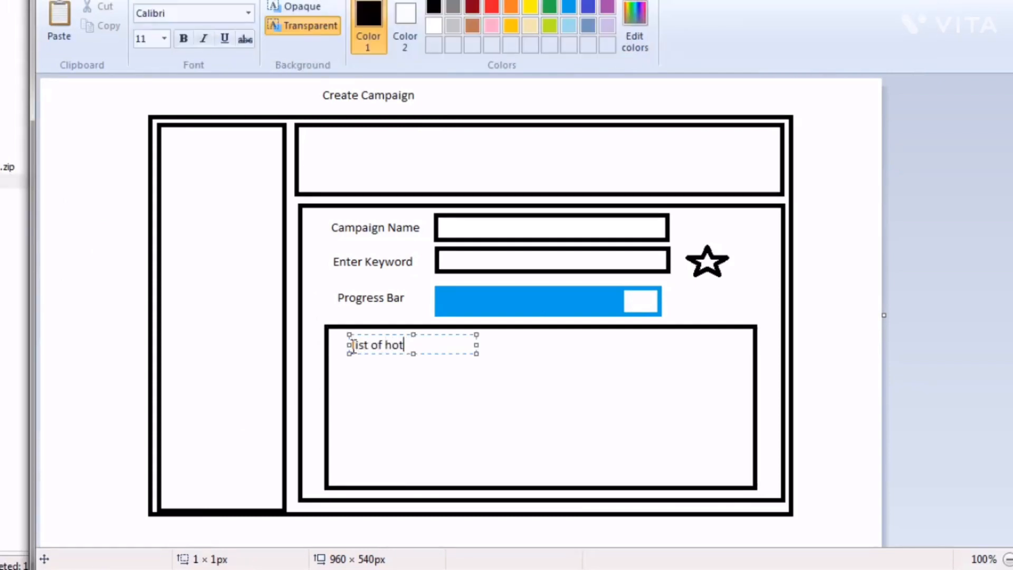
{"action": "left_click", "coordinate": [431, 381]}
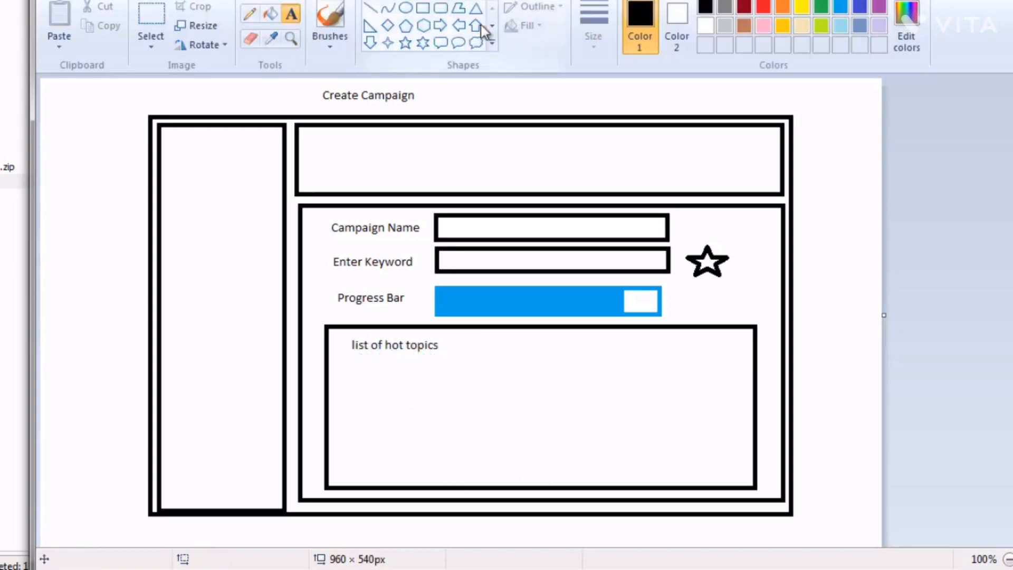
Draw a vertical column of four small ovals, the lowest about 21 × 28 px, along the right side of the hot topics box.
{"action": "left_click", "coordinate": [406, 9]}
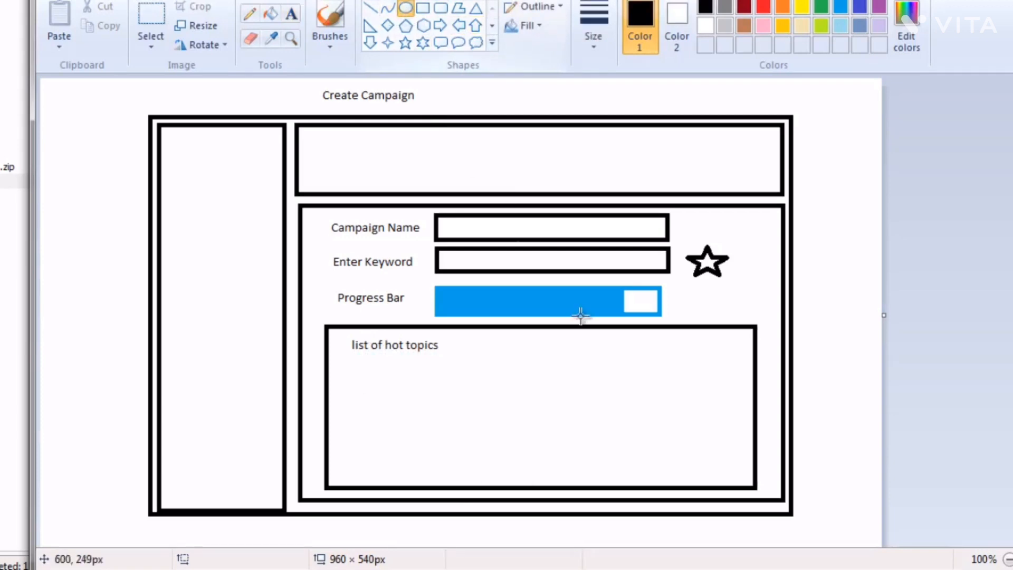
{"action": "left_click_drag", "start_coordinate": [711, 341], "coordinate": [731, 474]}
{"action": "left_click", "coordinate": [719, 377]}
{"action": "left_click", "coordinate": [711, 408]}
{"action": "left_click", "coordinate": [715, 450]}
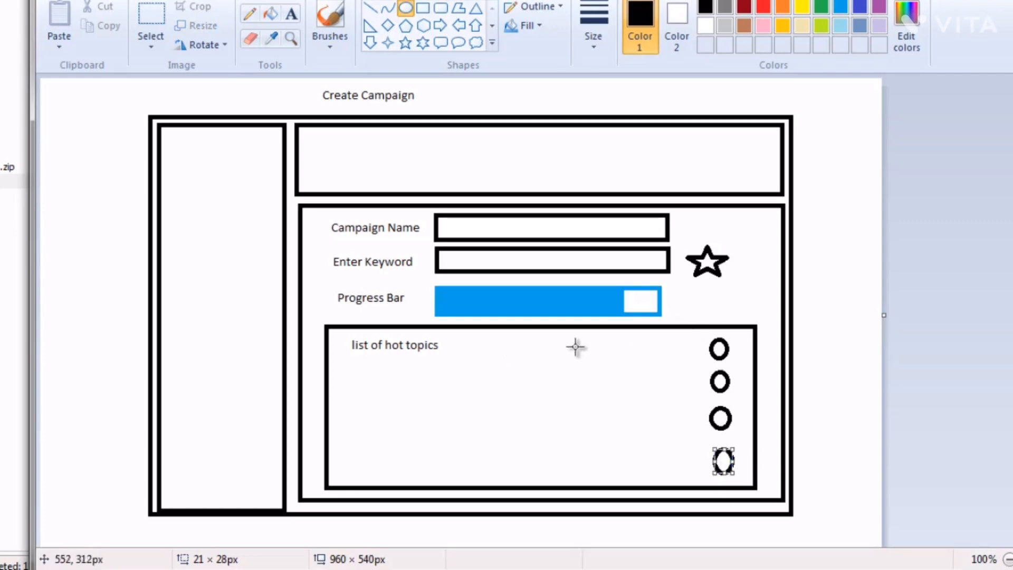
Open a second Paint window with a blank canvas over the Create Campaign mockup, and cancel closing the unsaved mockup.
{"action": "key", "text": "super"}
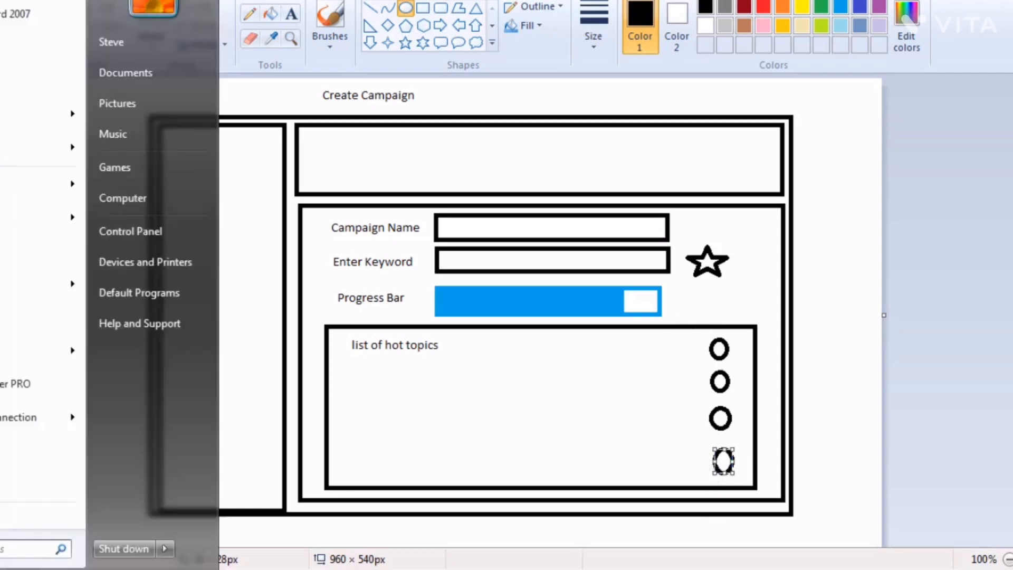
{"action": "type", "text": "sn"}
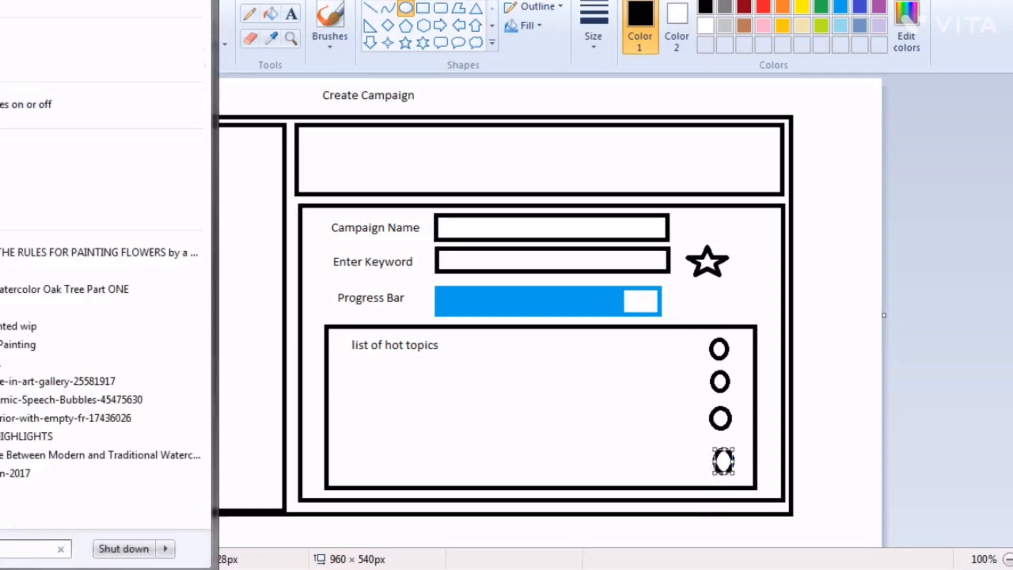
{"action": "left_click", "coordinate": [5, 40]}
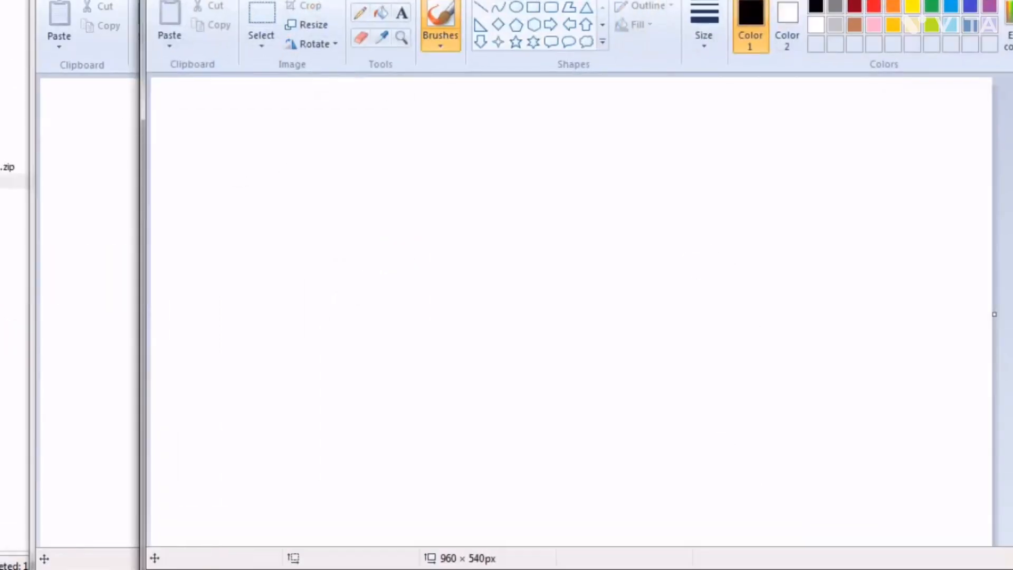
{"action": "left_click_drag", "start_coordinate": [527, 0], "coordinate": [415, 24]}
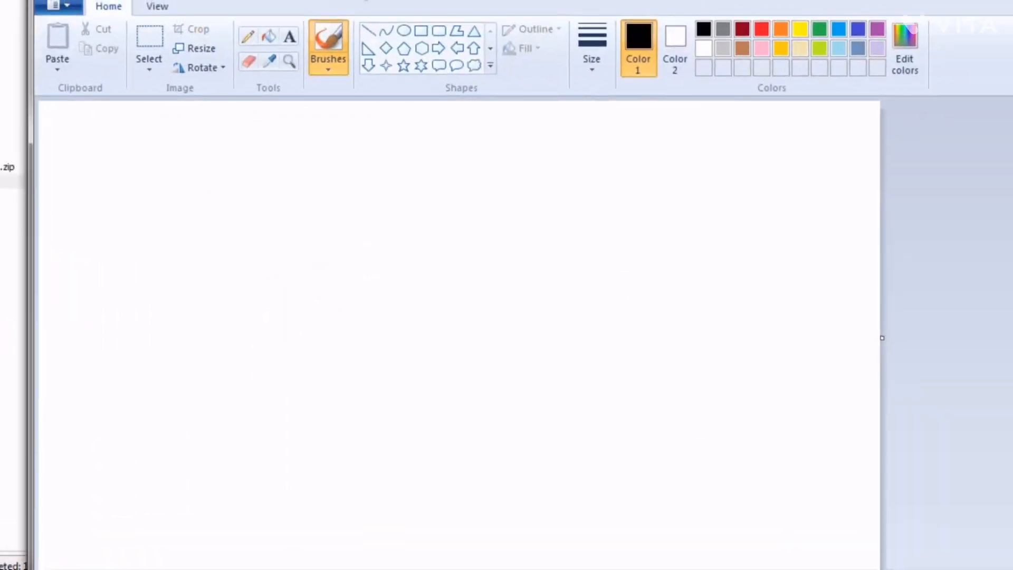
{"action": "left_click_drag", "start_coordinate": [364, 0], "coordinate": [390, 0]}
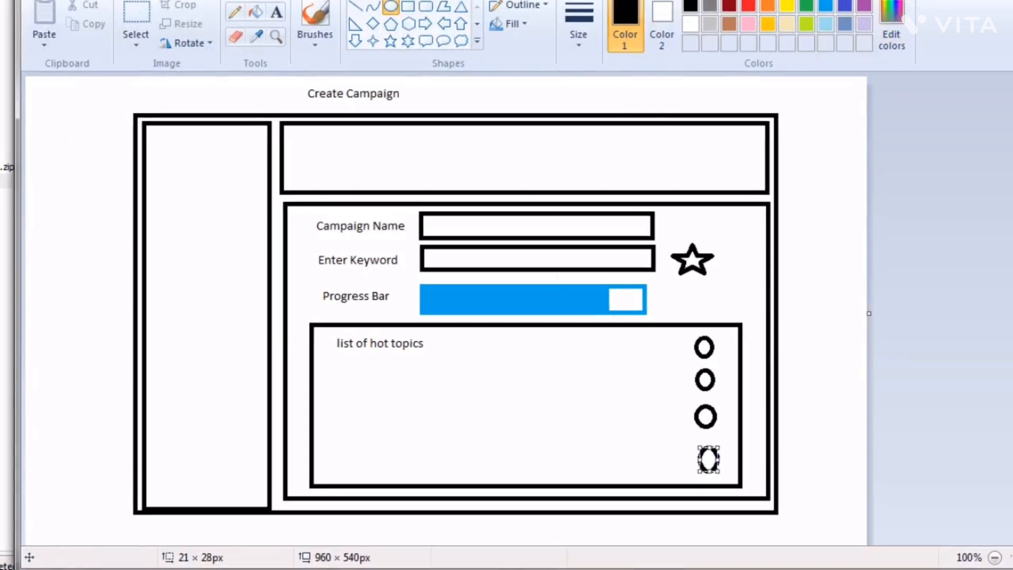
{"action": "key", "text": "alt+F4"}
{"action": "left_click", "coordinate": [698, 269]}
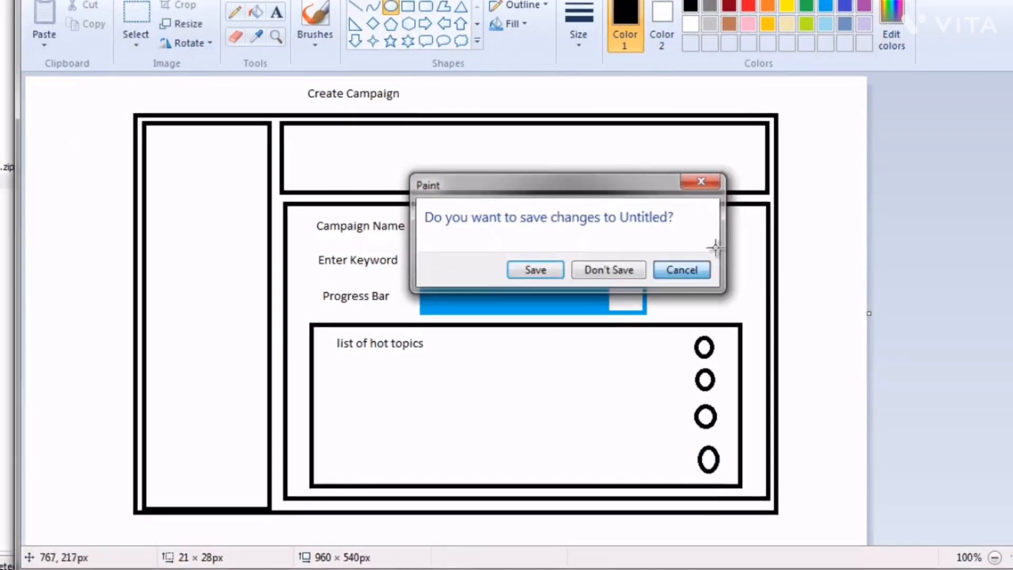